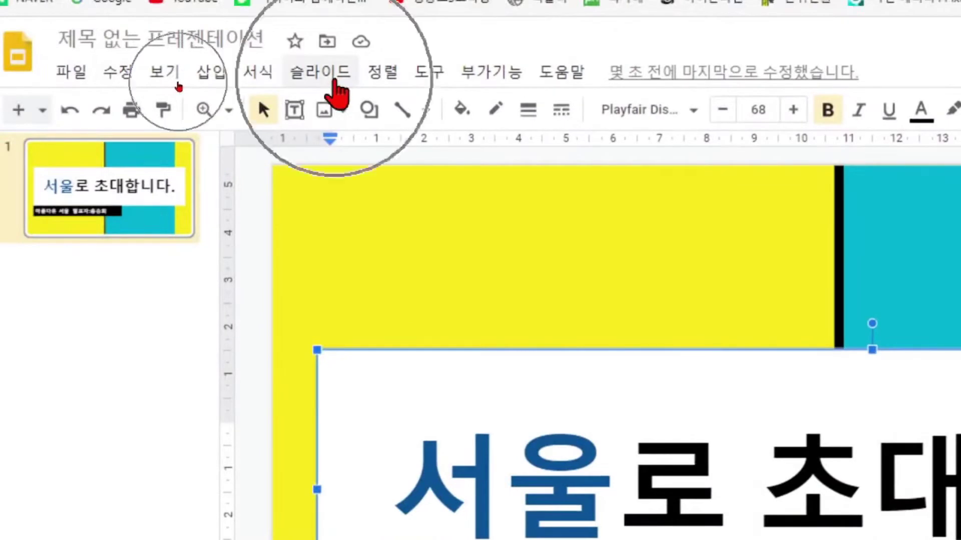
- Add a new slide after the title slide and start editing its title placeholder
click(310, 80)
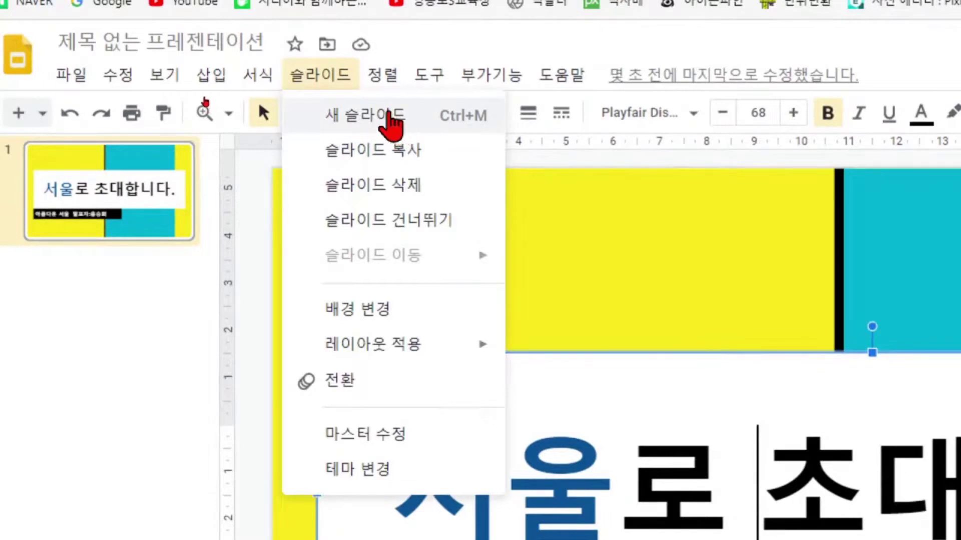
click(382, 119)
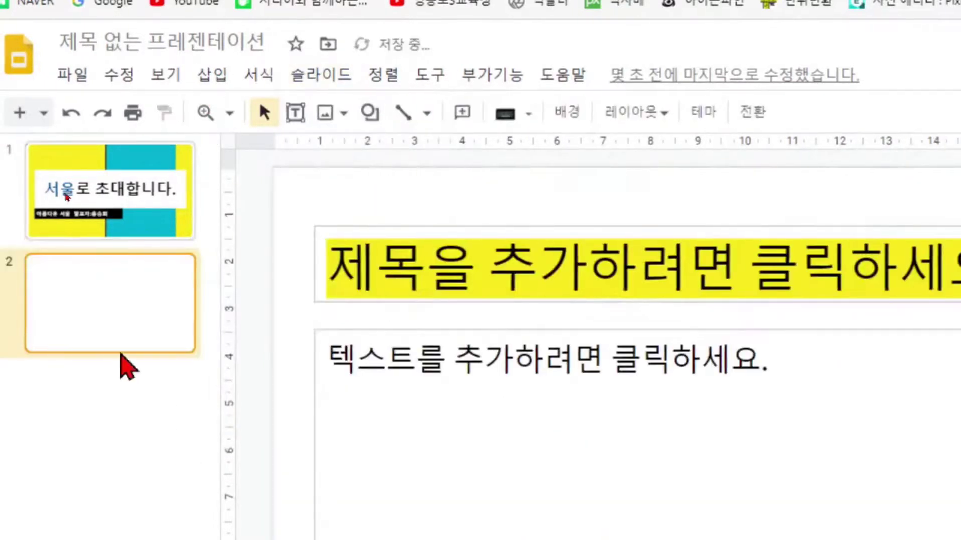
click(122, 303)
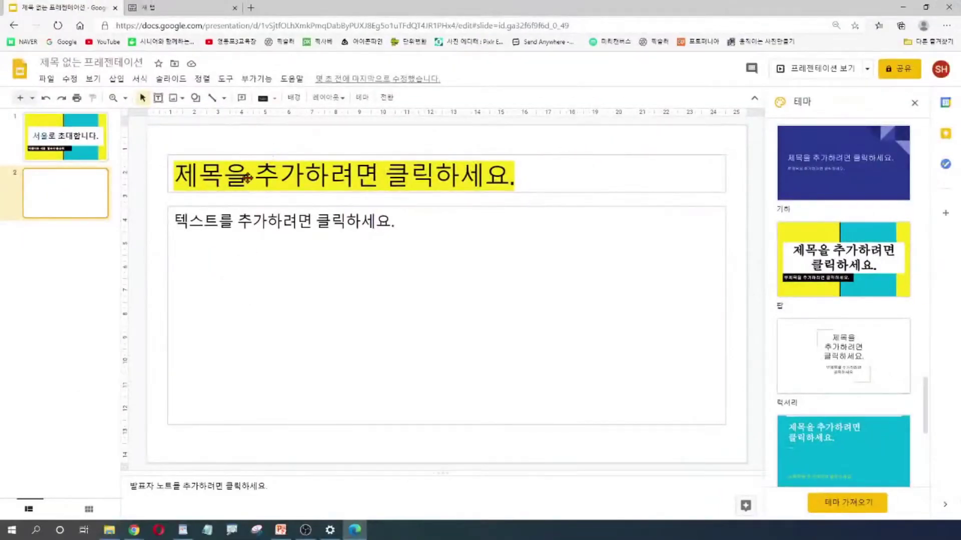
click(389, 126)
click(274, 176)
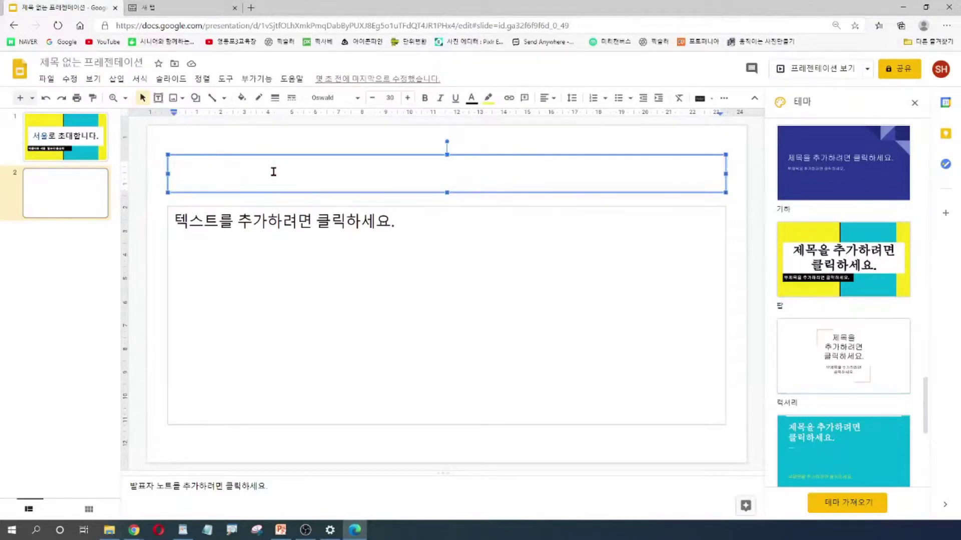
text(가볼ㄹ맘)
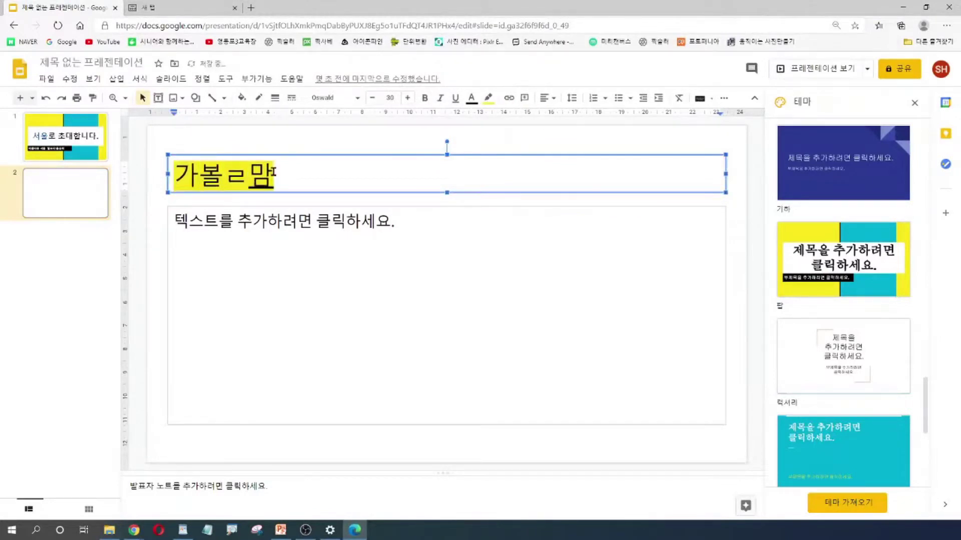
key(BackSpace)
key(BackSpace)
key(BackSpace)
key(BackSpace)
key(BackSpace)
key(BackSpace)
text(알)
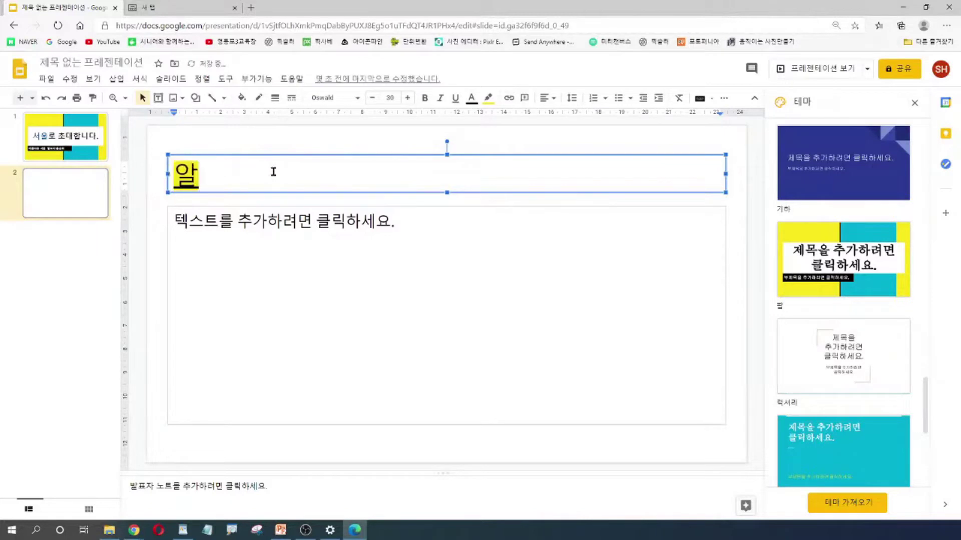
key(BackSpace)
key(BackSpace)
- Enter "서울~ 가볼만한곳 추천" as the title of slide 2
text(서울~ 가볼만한)
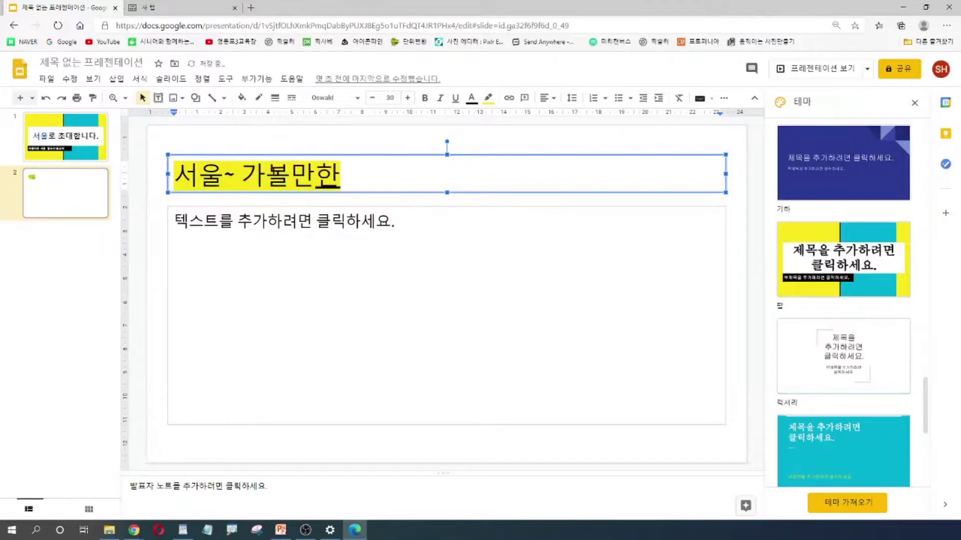
text(곳)
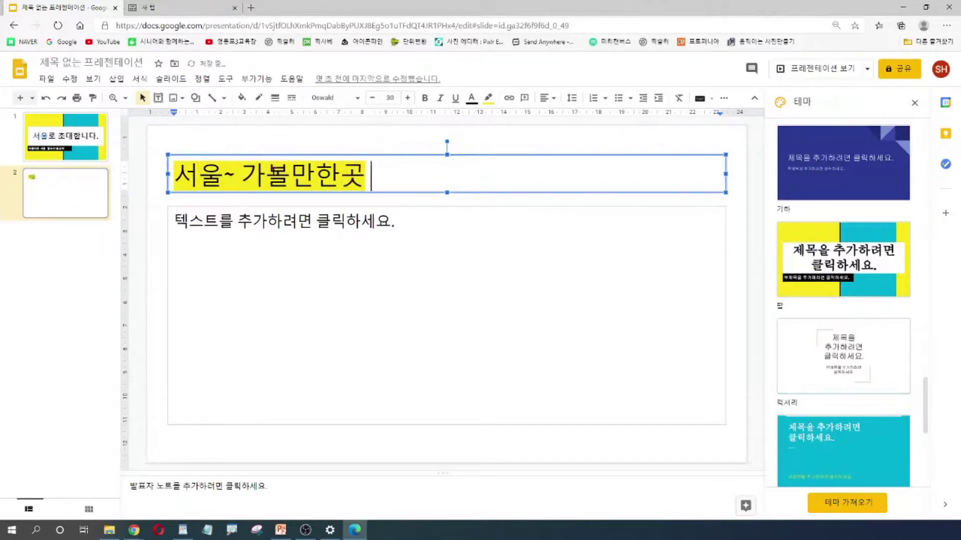
text( ㅗ)
key(BackSpace)
text(추천)
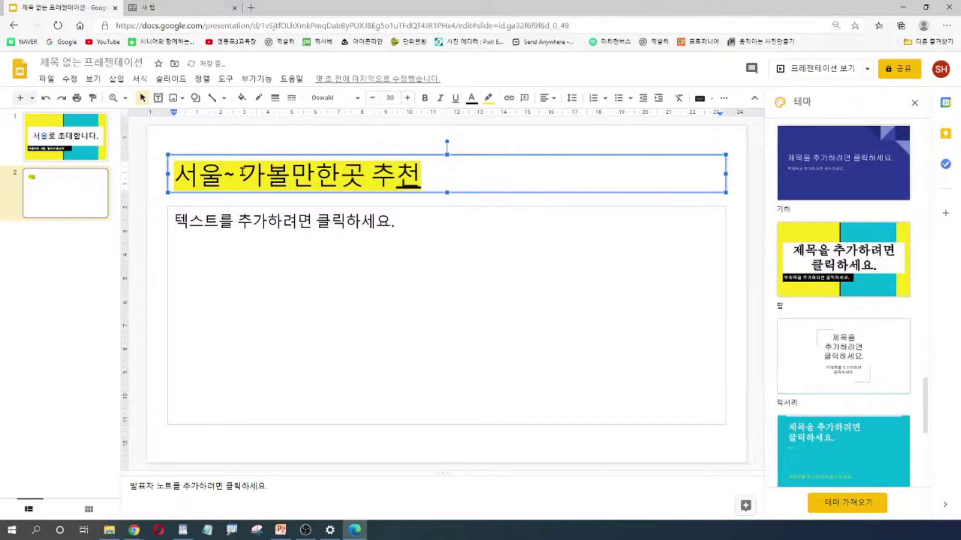
click(758, 198)
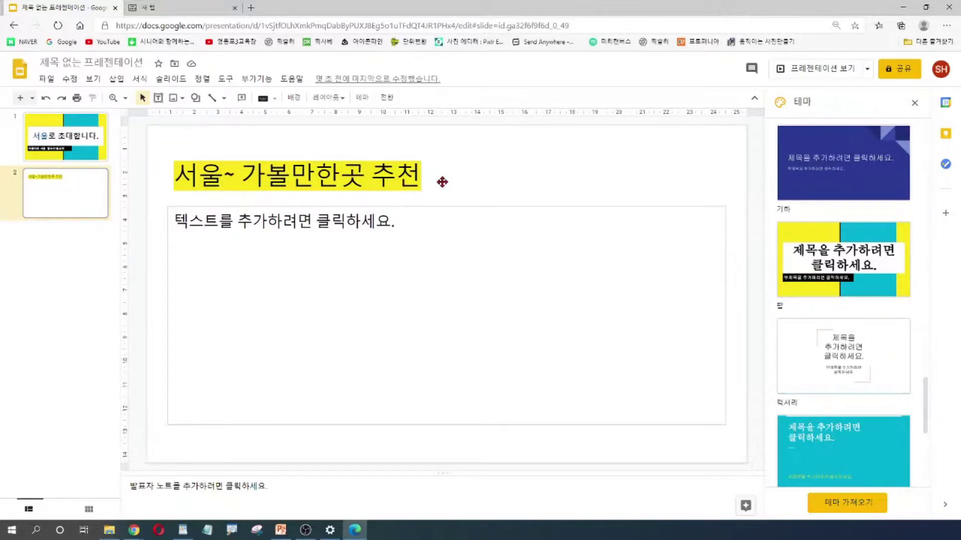
click(242, 254)
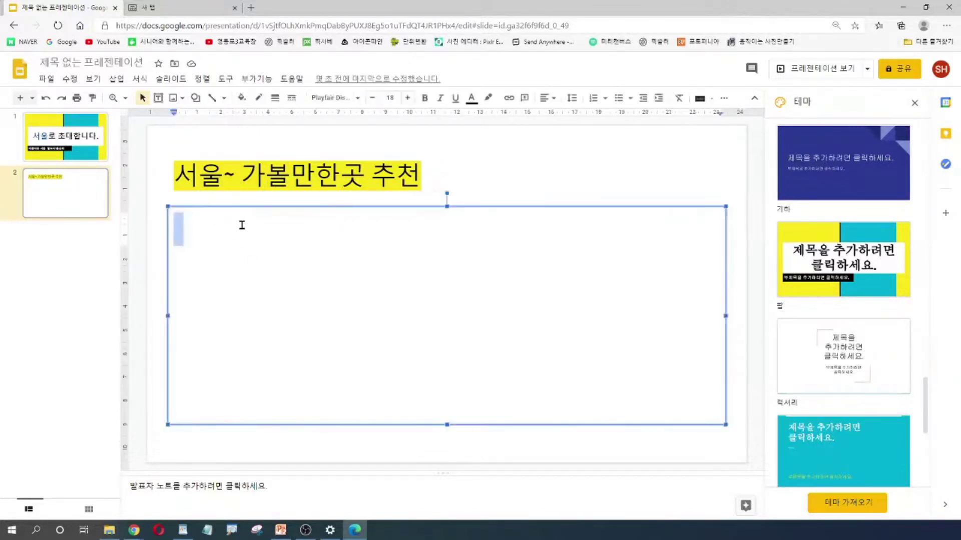
click(615, 169)
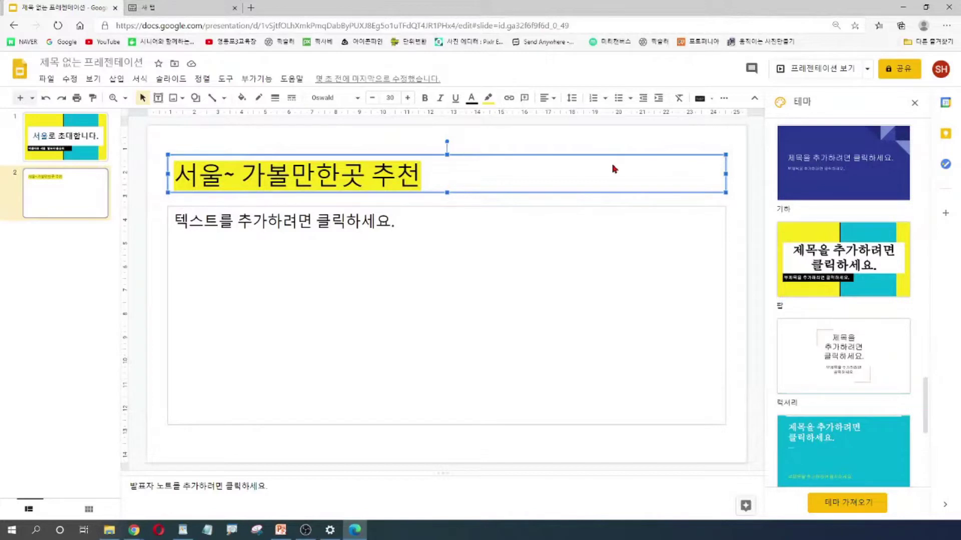
click(198, 254)
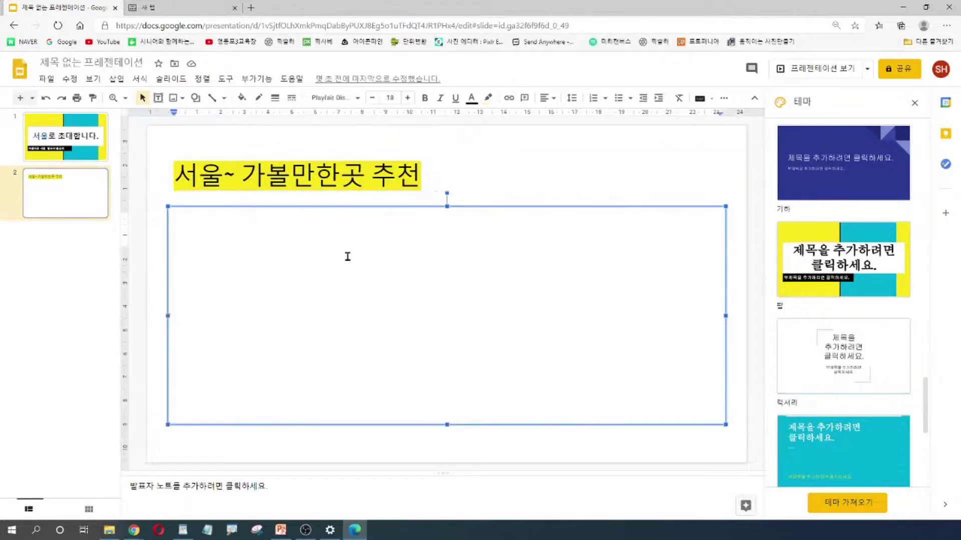
click(145, 287)
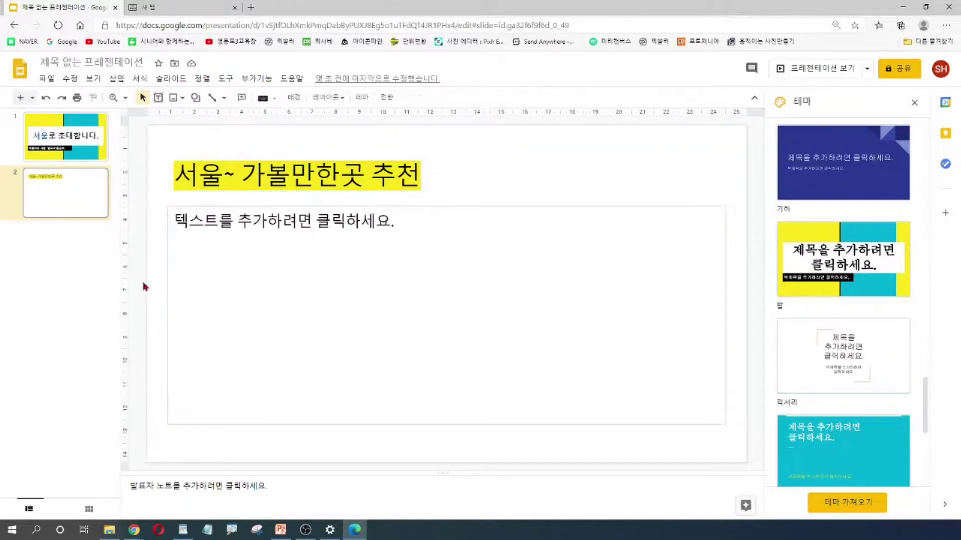
click(44, 196)
mouse_move(36, 182)
mouse_down()
mouse_move(60, 210)
mouse_move(91, 180)
mouse_up()
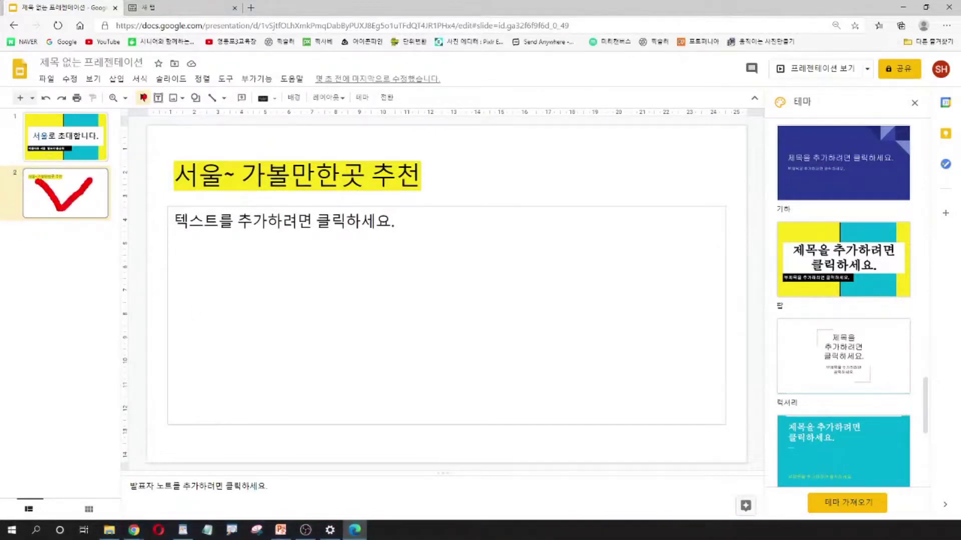
drag(149, 57, 198, 92)
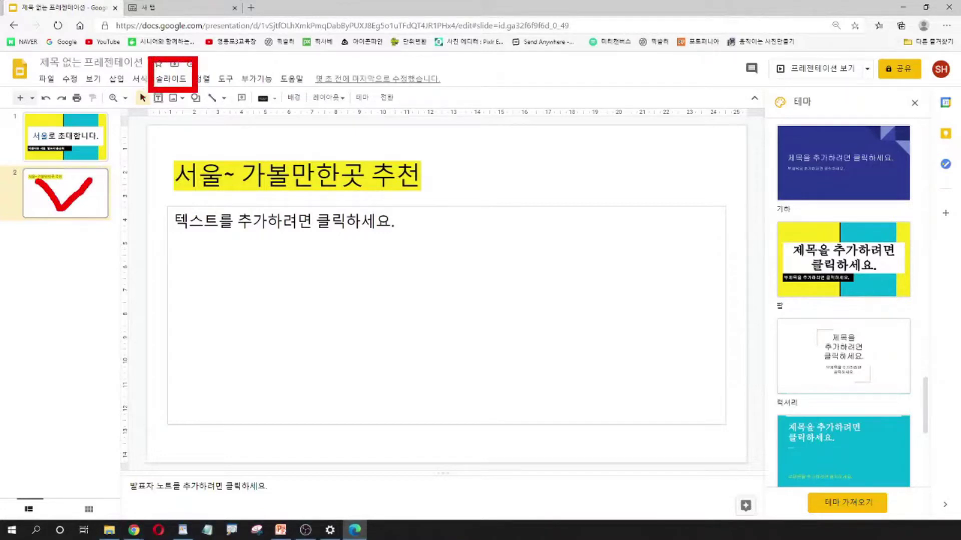
key(Escape)
- Examine the layouts that can be applied to slide 2
click(168, 80)
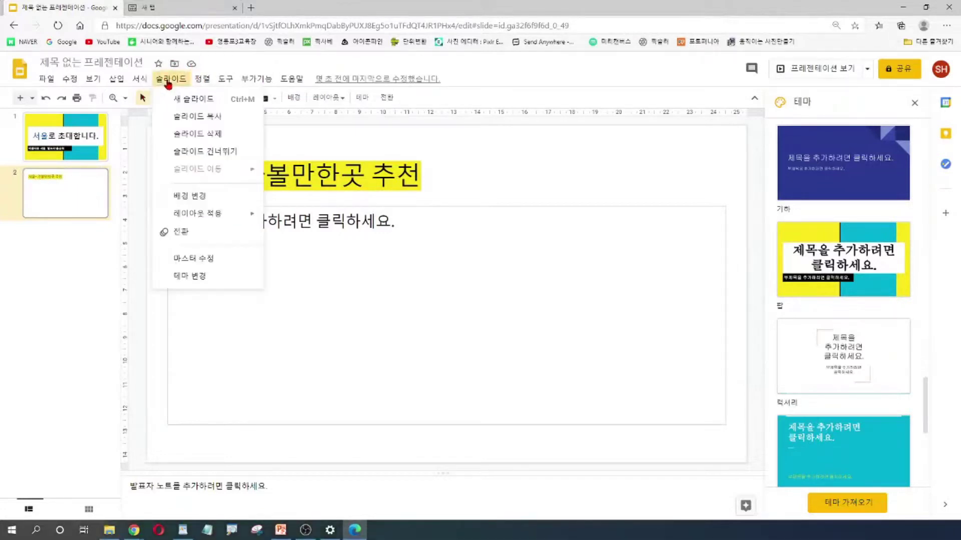
mouse_move(215, 213)
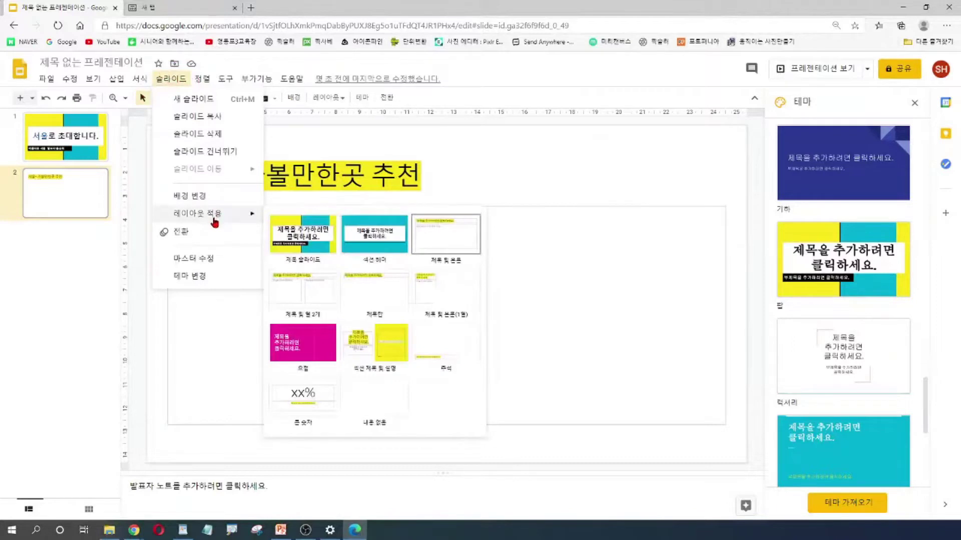
key(ctrl)
key(ctrl)
drag(144, 67, 198, 93)
mouse_move(150, 205)
mouse_down()
mouse_move(194, 222)
mouse_move(258, 225)
mouse_up()
drag(45, 191, 76, 186)
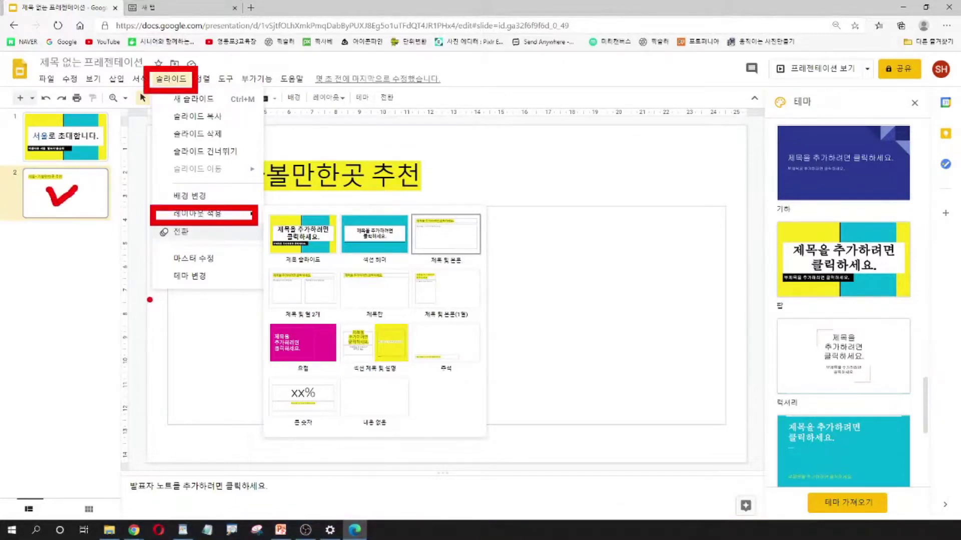
mouse_move(804, 225)
mouse_down()
mouse_move(818, 241)
mouse_move(838, 219)
mouse_up()
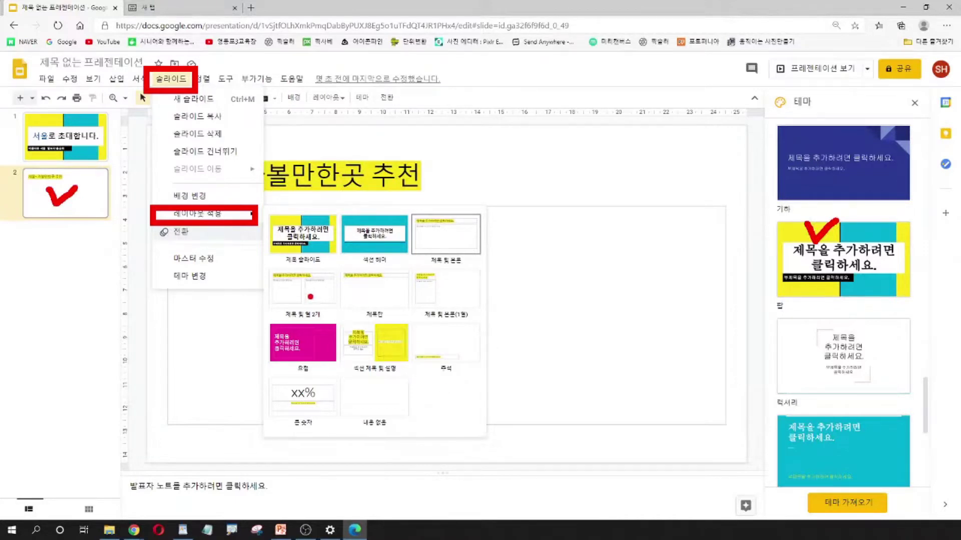
drag(276, 280, 316, 274)
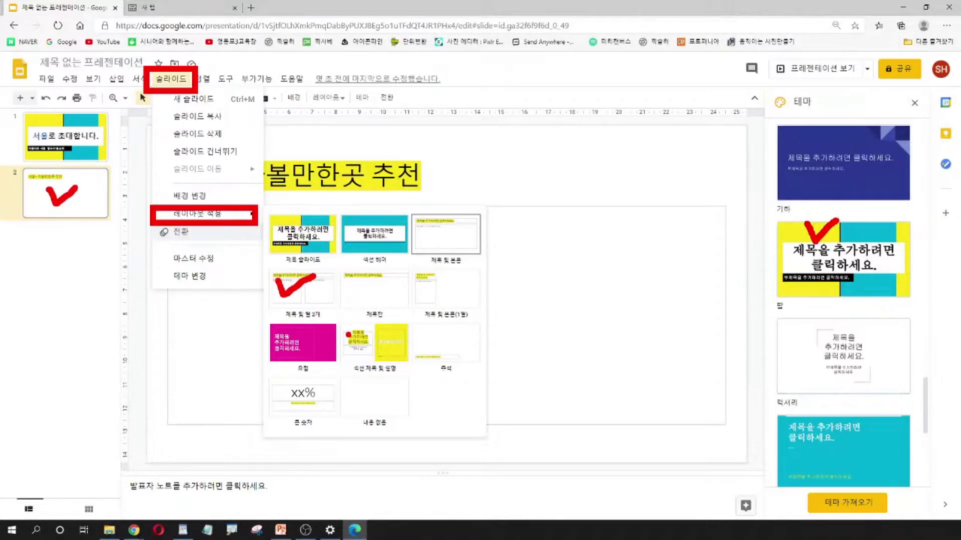
key(Escape)
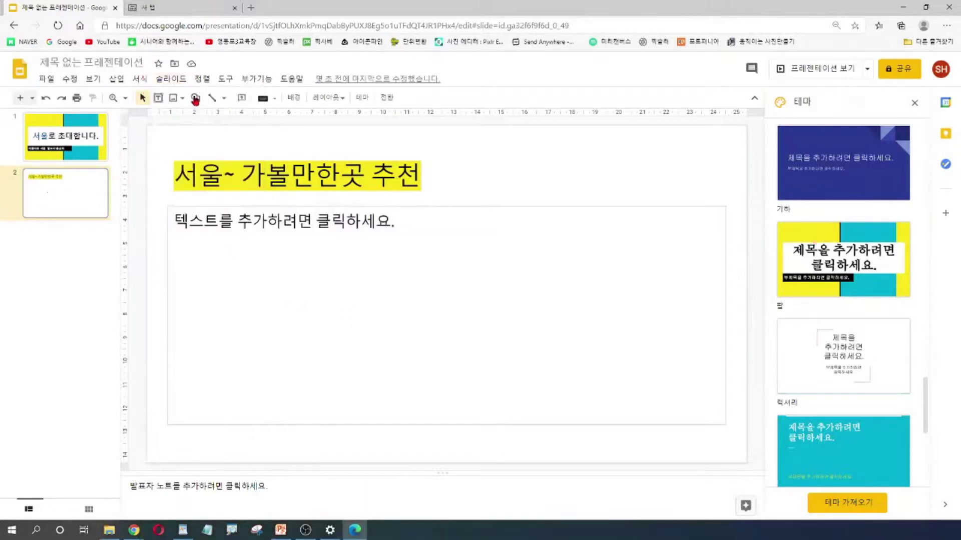
- Apply the "제목 및 열 2개" layout to slide 2
click(175, 79)
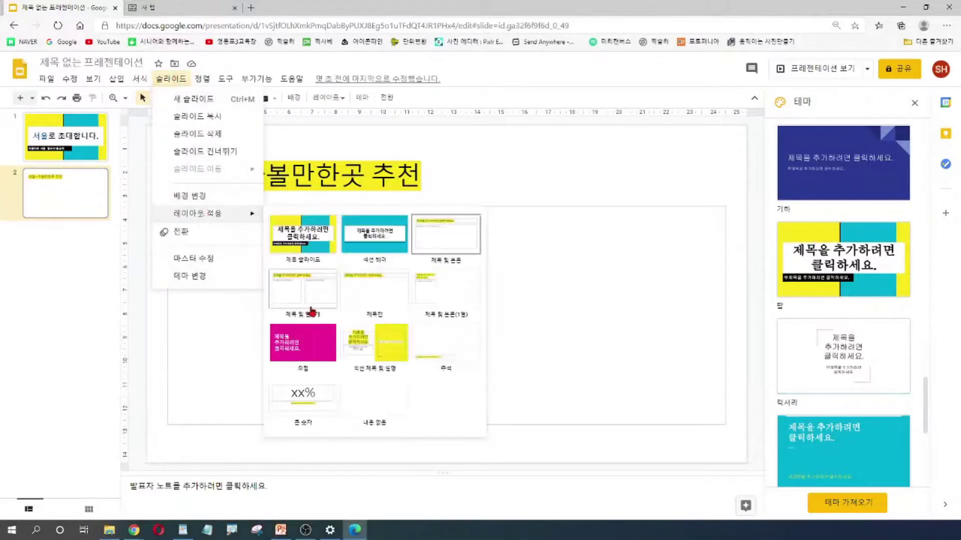
click(309, 305)
click(43, 313)
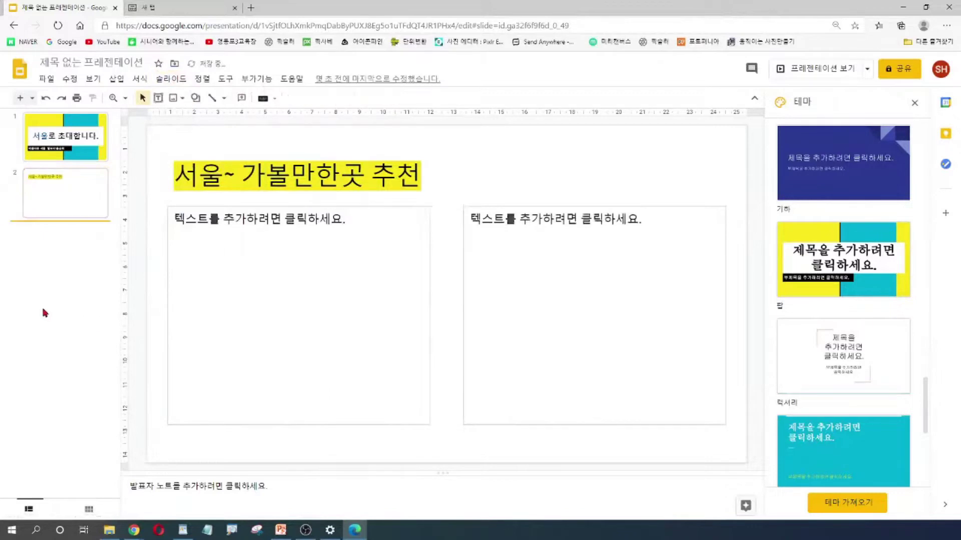
click(67, 195)
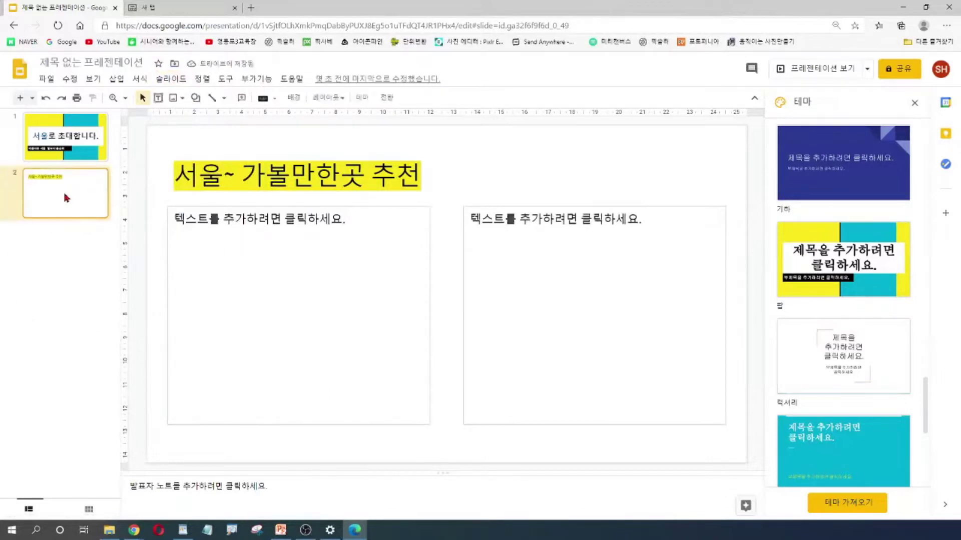
click(244, 178)
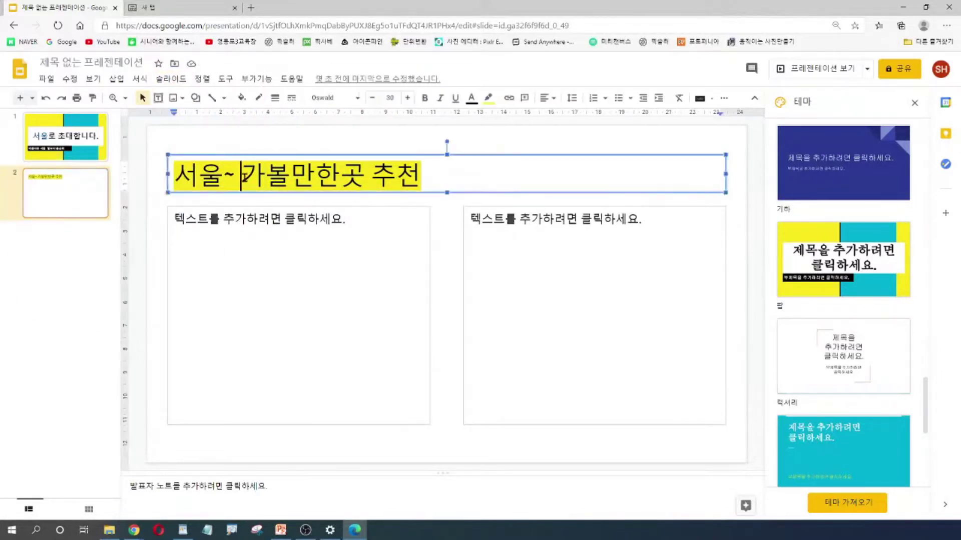
click(269, 256)
click(519, 278)
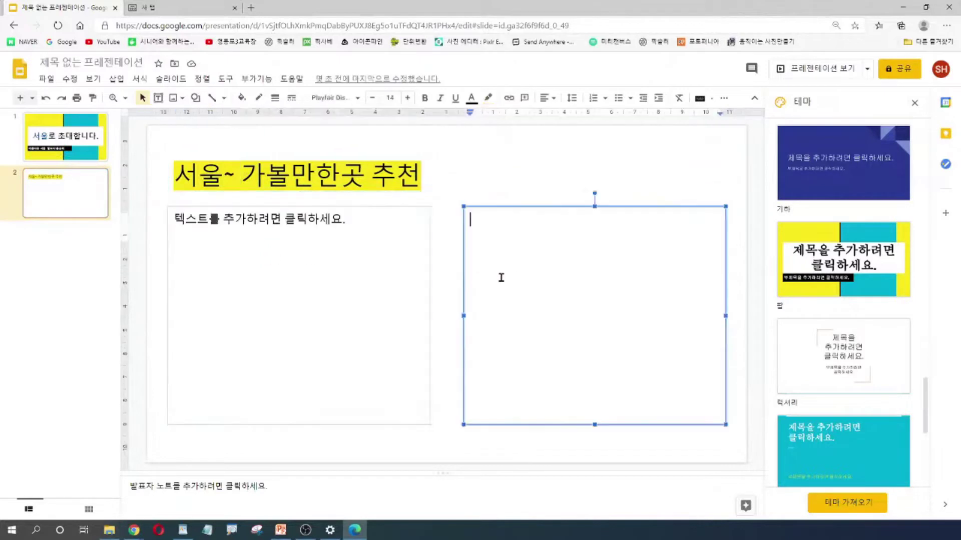
click(361, 292)
click(515, 273)
click(468, 185)
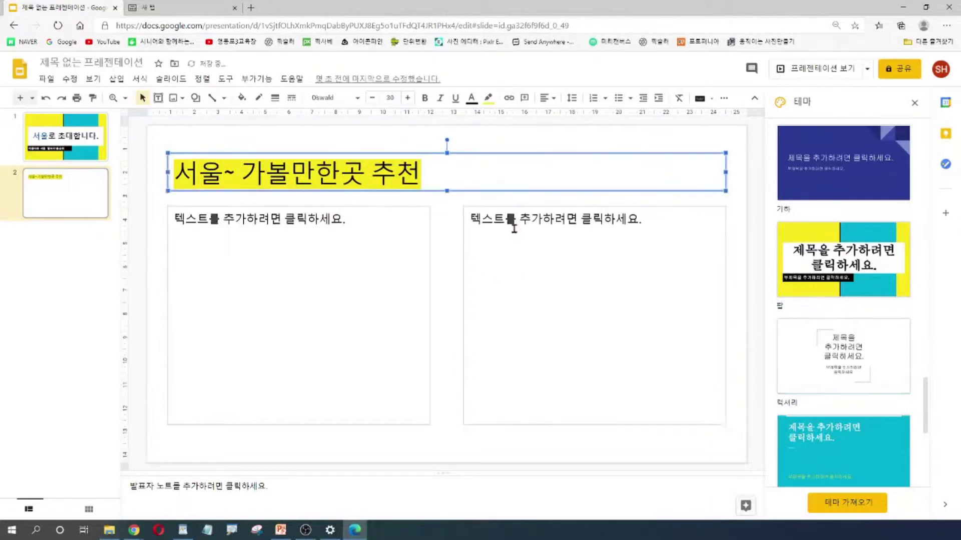
- Delete the second column's text placeholder from slide 2, keeping the first column
click(515, 263)
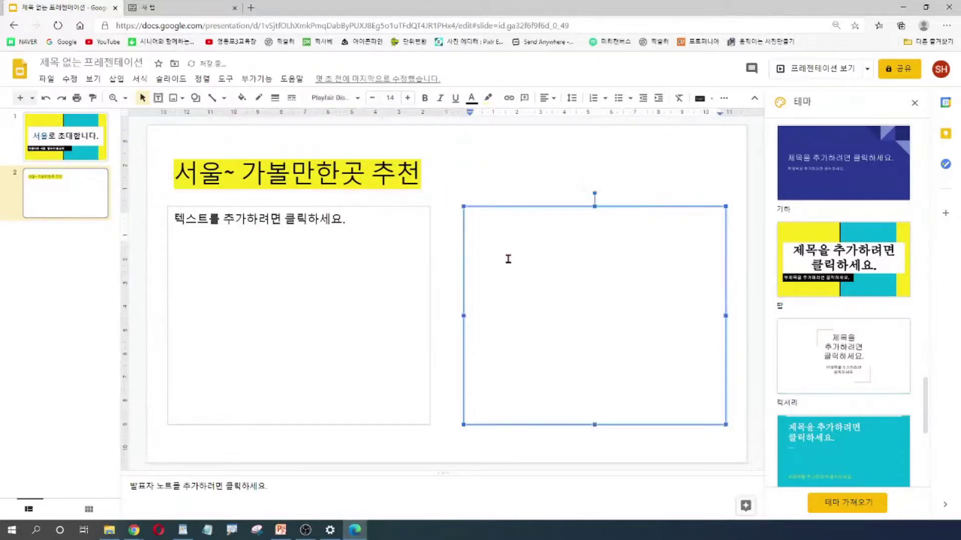
click(467, 268)
key(Delete)
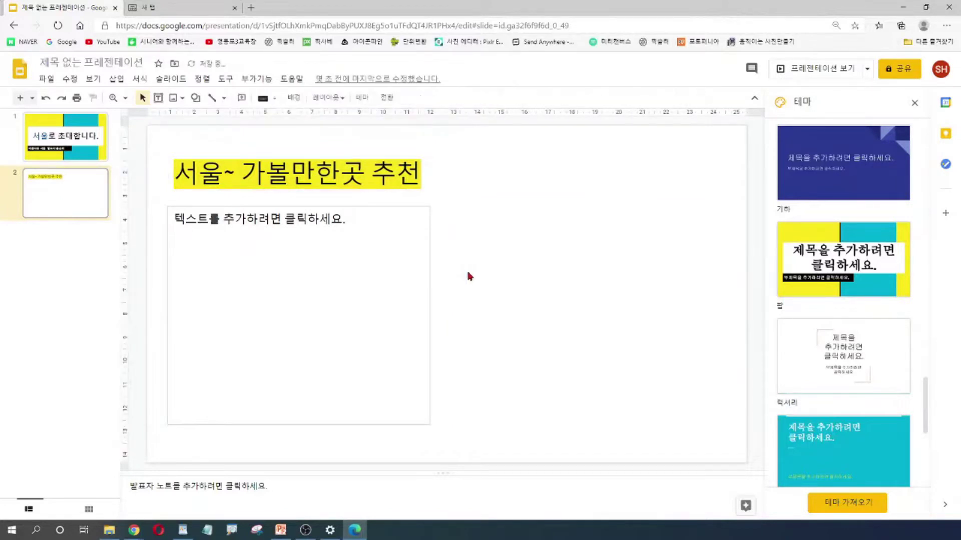
click(296, 247)
click(539, 421)
- Search the web for images of "경복궁" and insert the picture of the pavilion beside the pond into slide 2
click(119, 83)
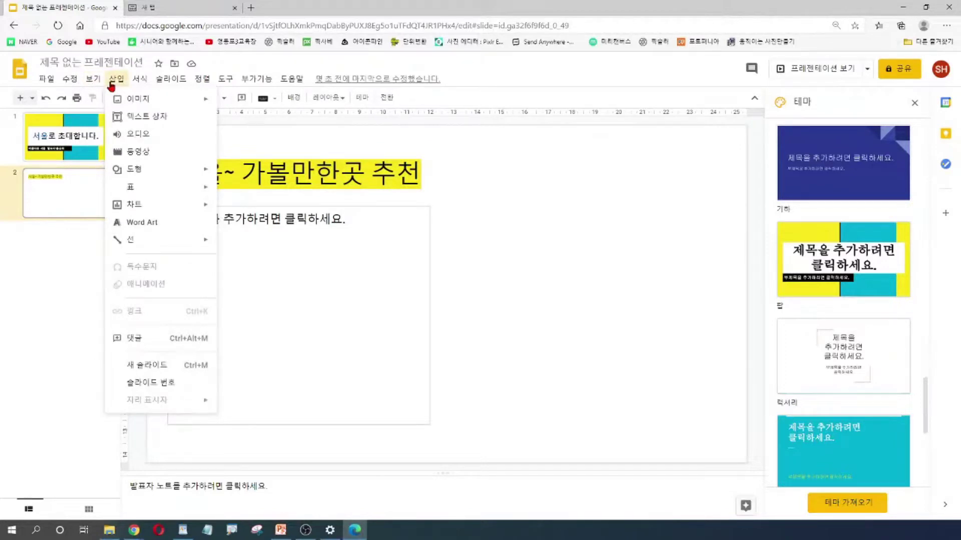
mouse_move(141, 103)
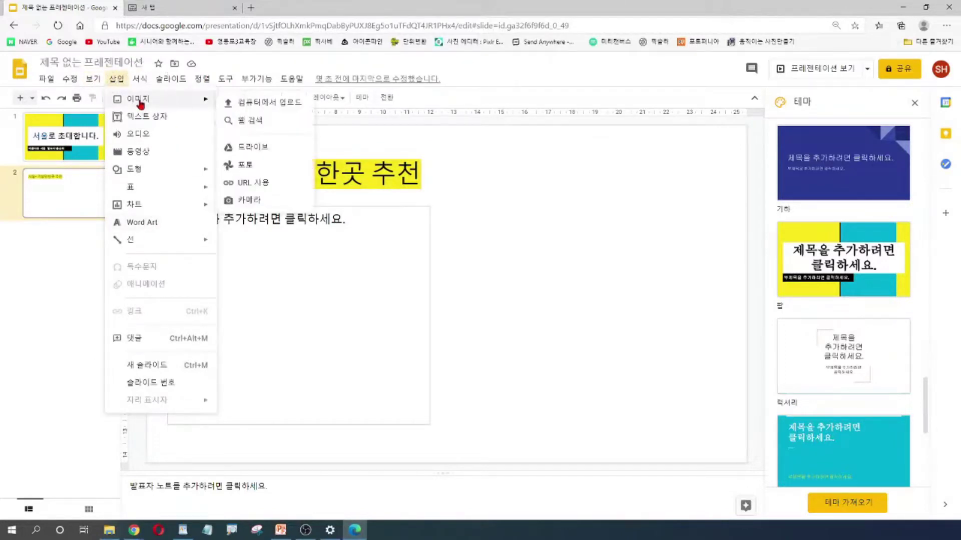
click(260, 125)
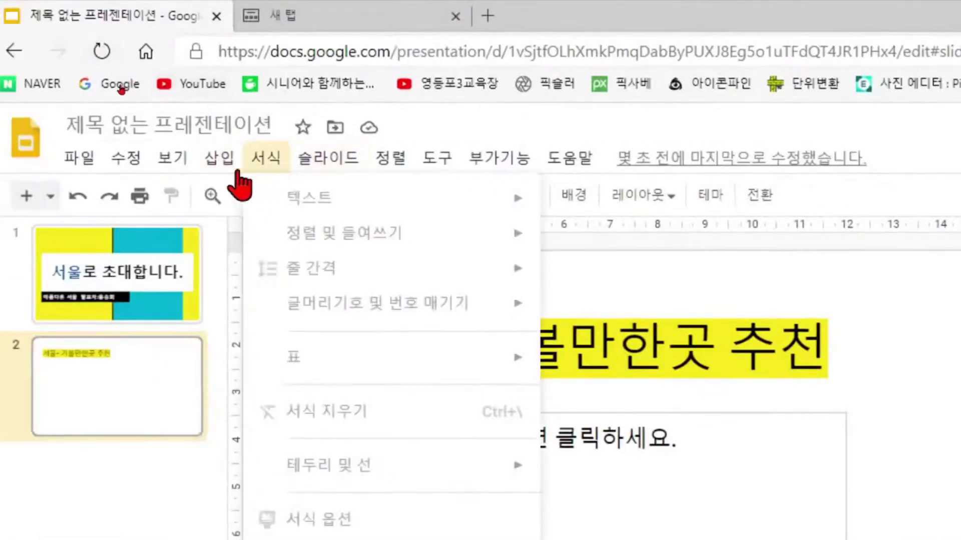
mouse_move(216, 175)
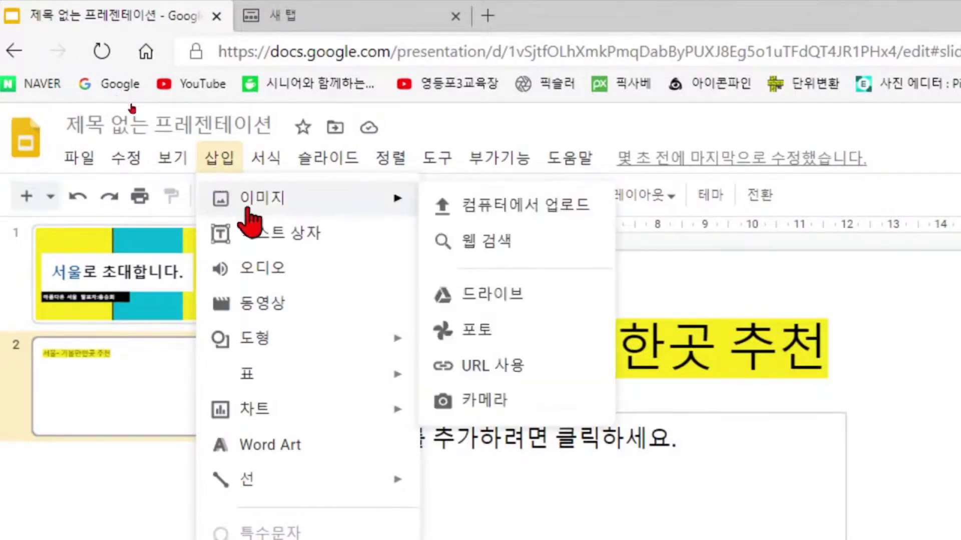
mouse_move(343, 207)
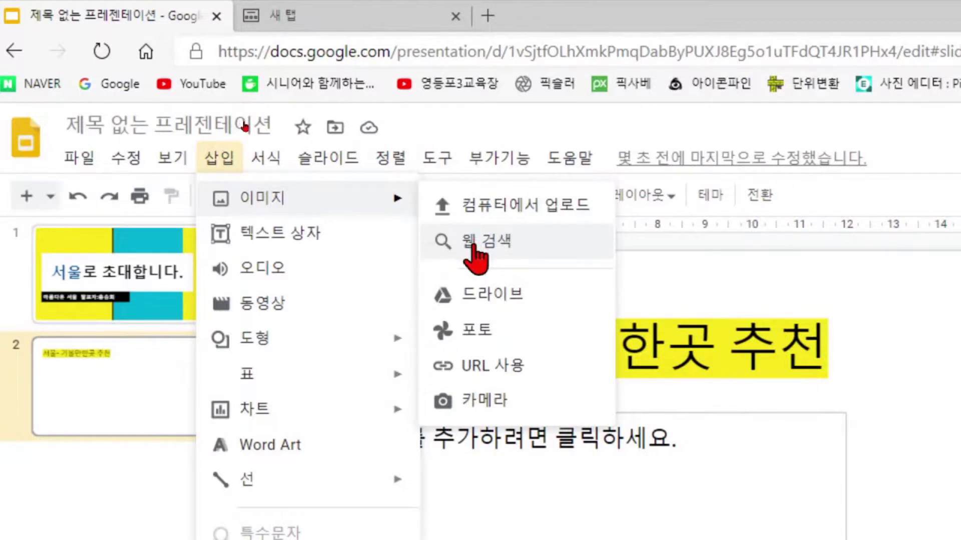
click(473, 243)
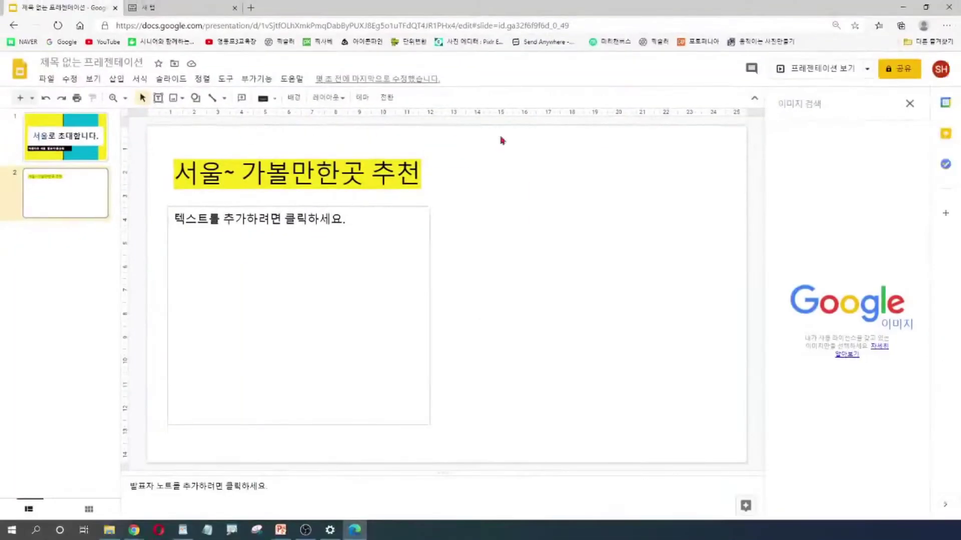
key(ctrl)
text(겨ㅂ)
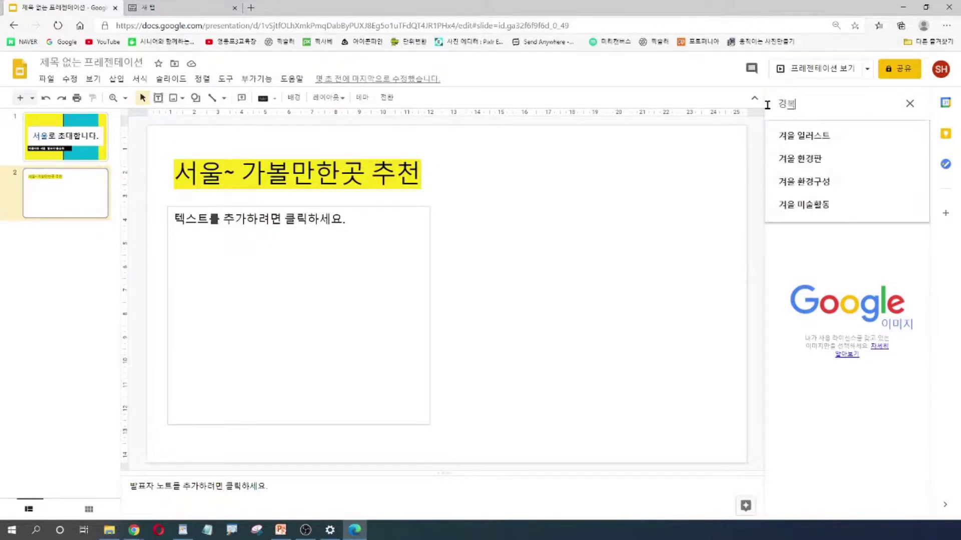
text(궈)
key(Return)
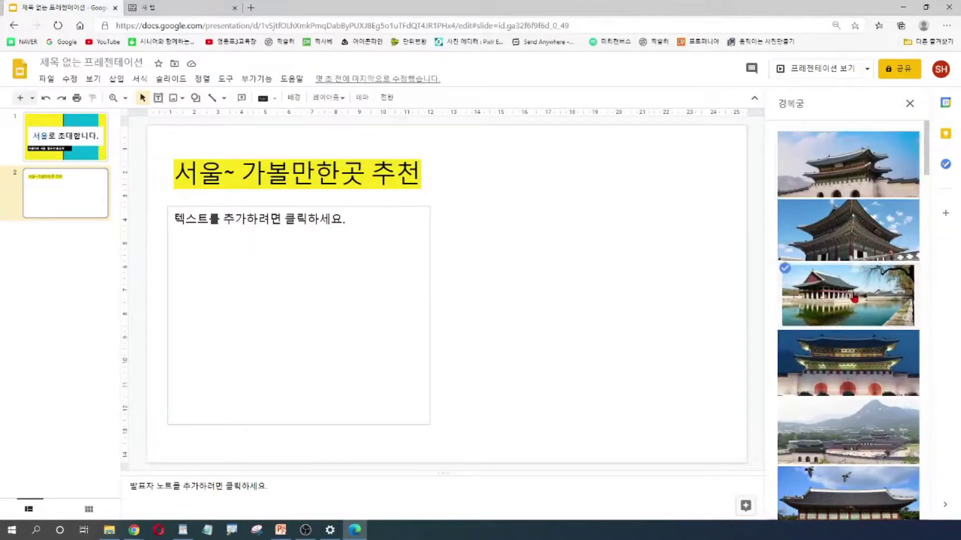
click(855, 300)
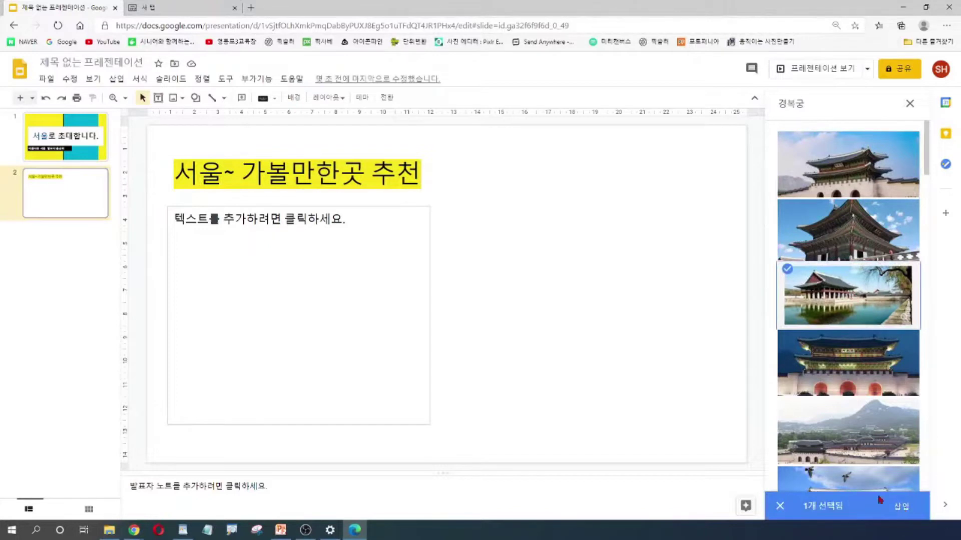
click(901, 508)
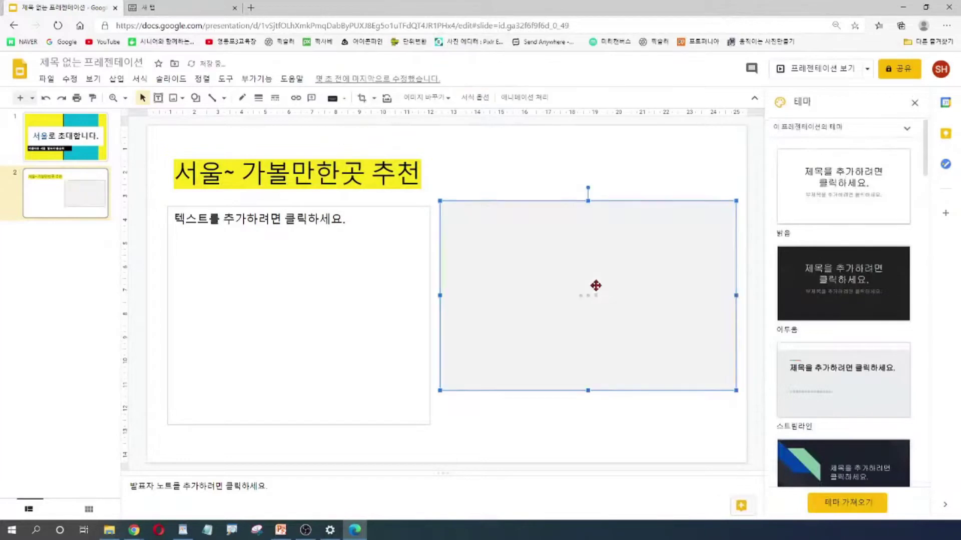
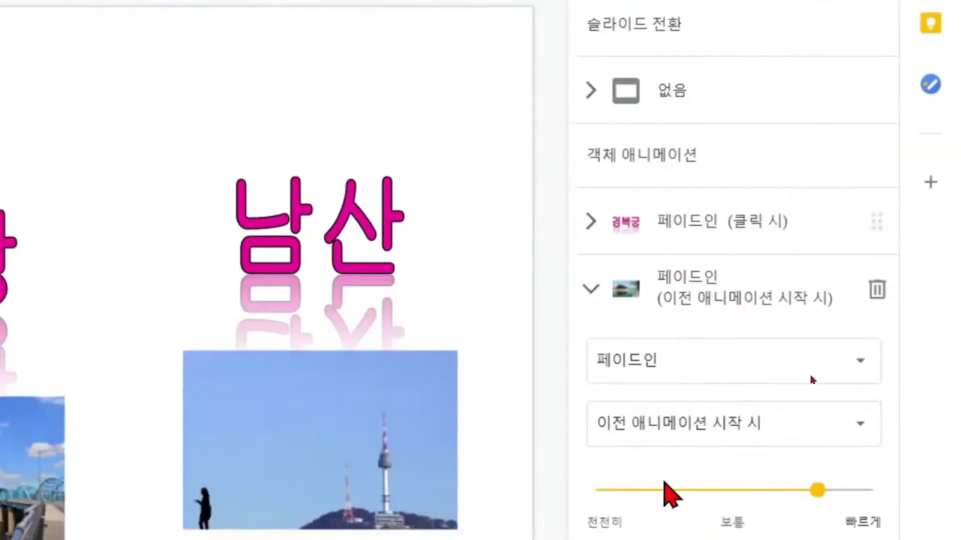
- Set the "경복궁" word art's animation to "왼쪽에서 날아옴", starting "이전 애니메이션 시작 시"
click(679, 234)
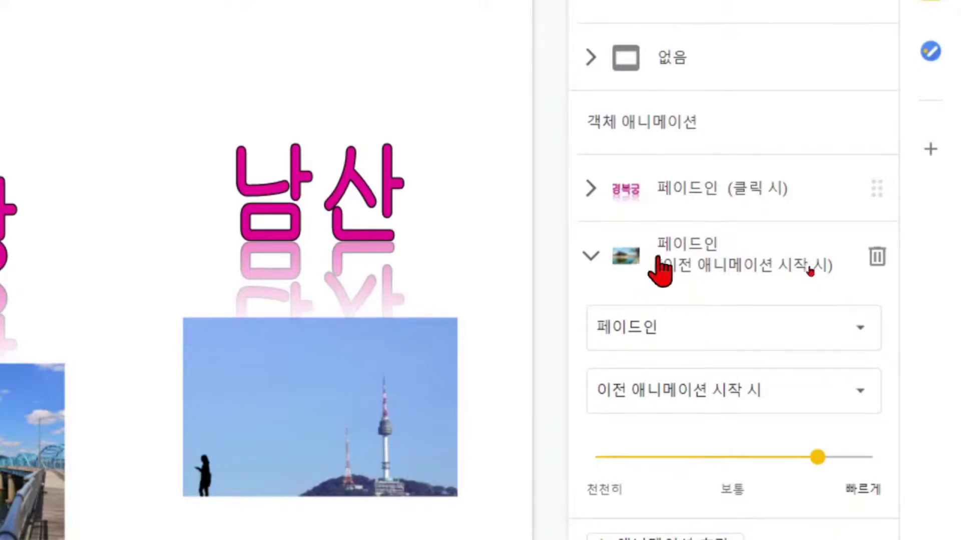
click(683, 195)
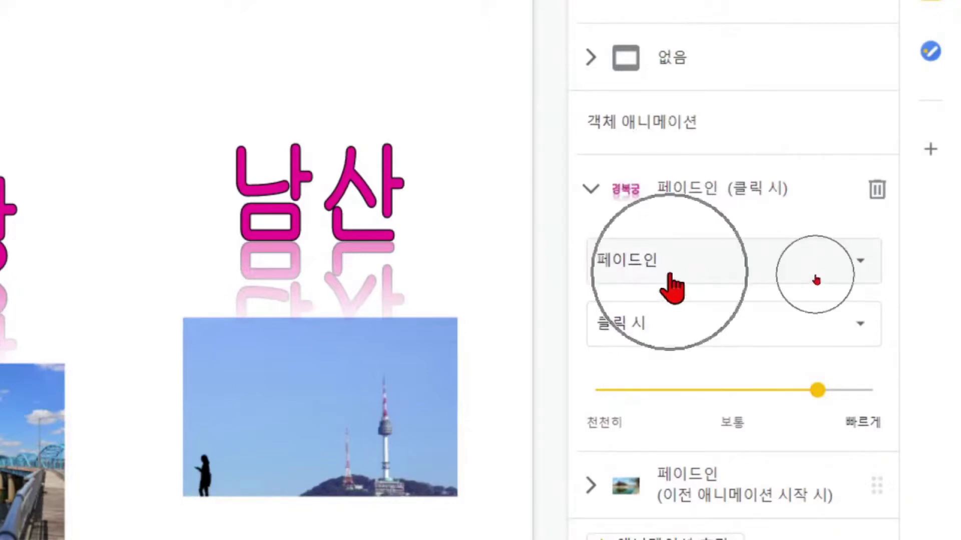
click(860, 270)
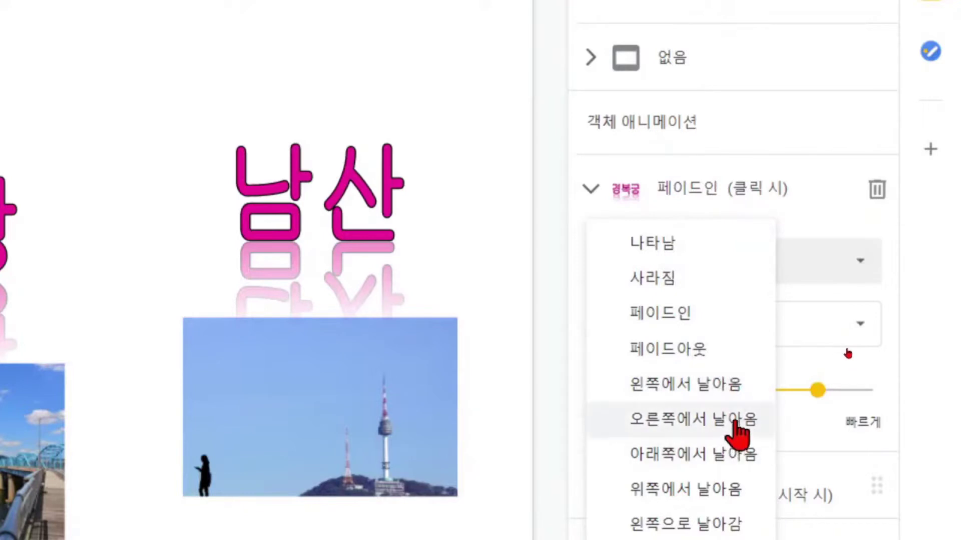
click(718, 396)
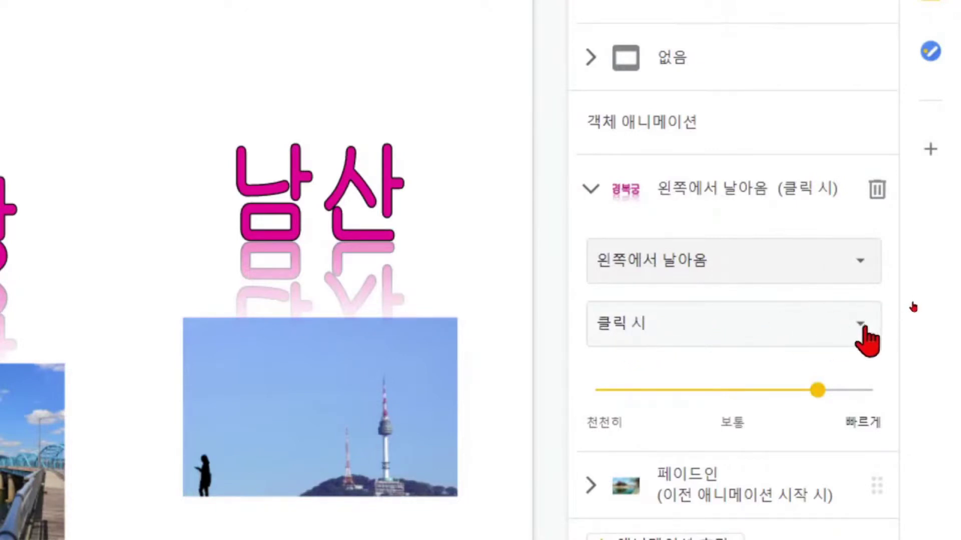
click(860, 324)
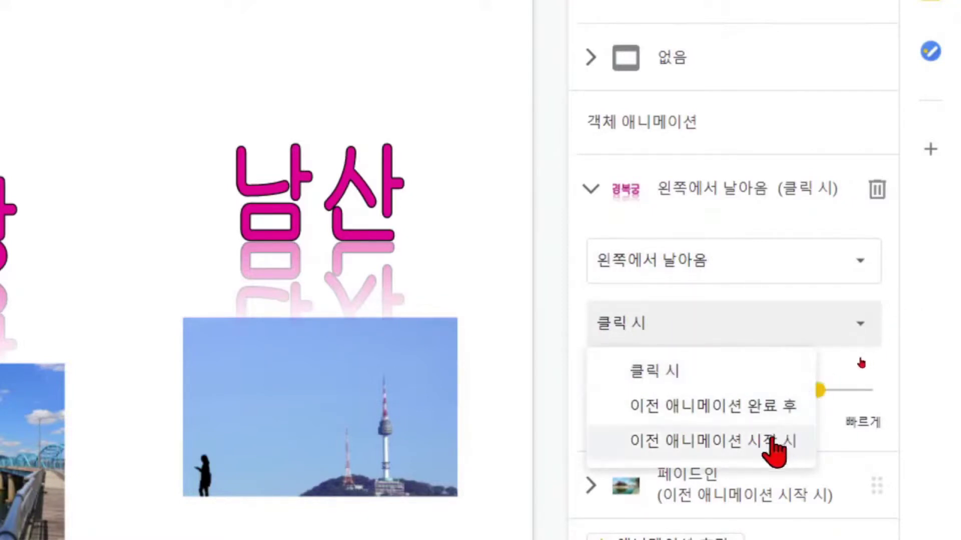
click(716, 443)
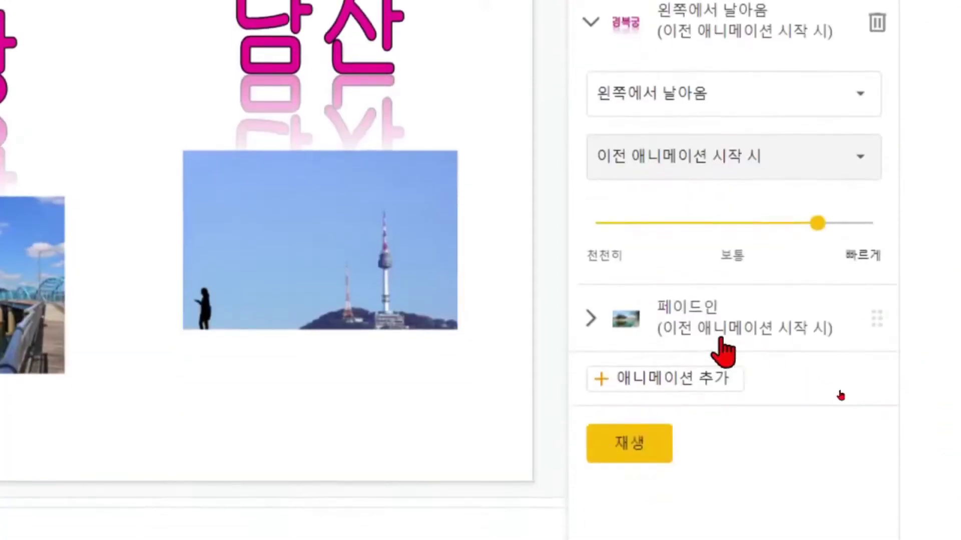
- Set the palace picture's animation to "왼쪽에서 날아옴", starting "이전 애니메이션 완료 후"
click(627, 324)
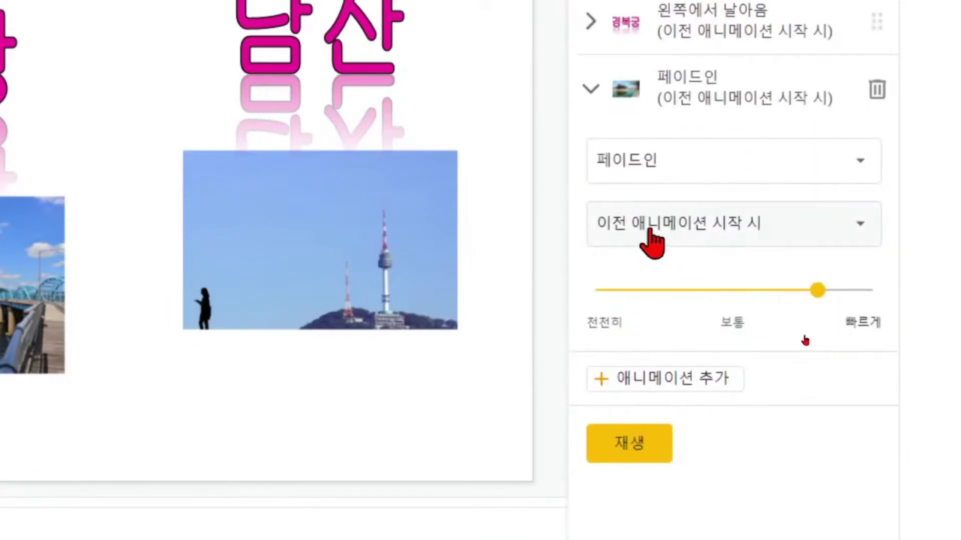
click(716, 156)
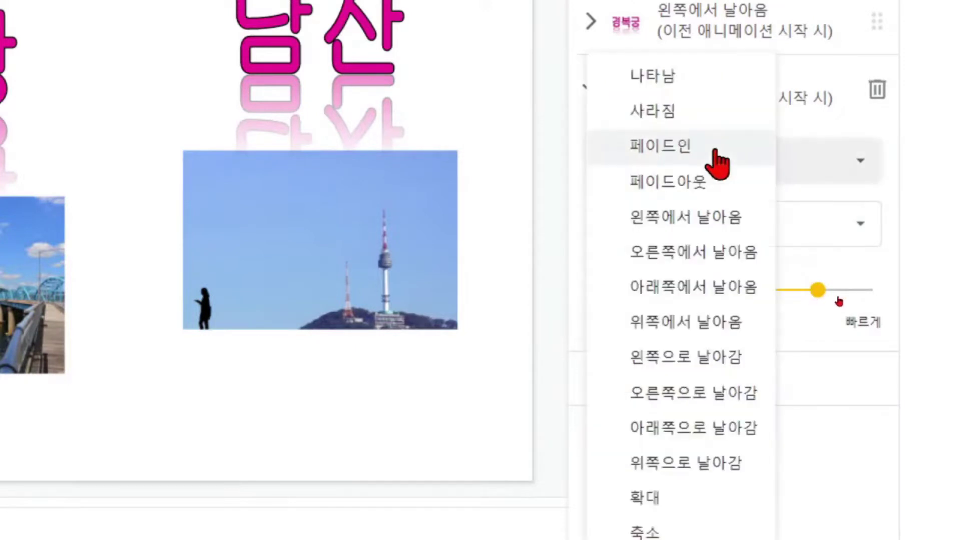
click(699, 224)
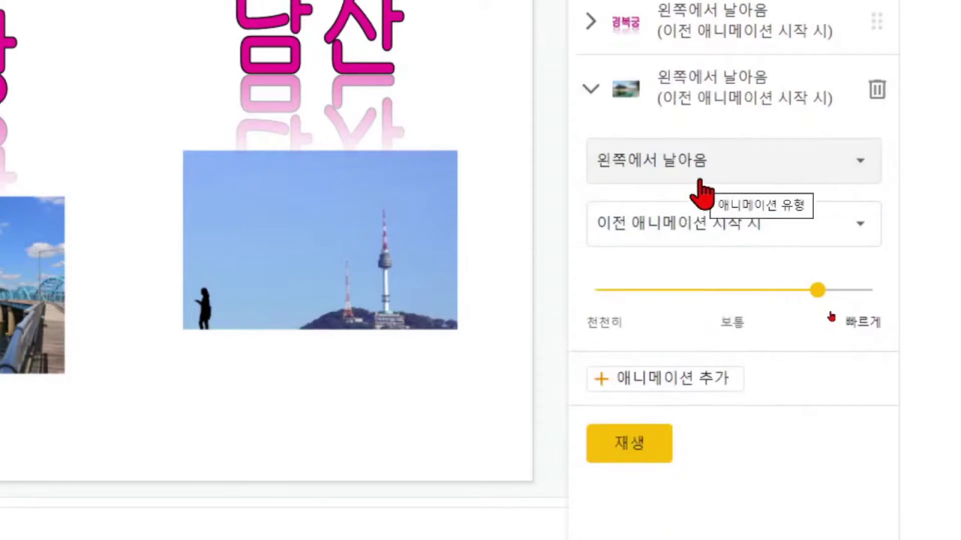
click(713, 231)
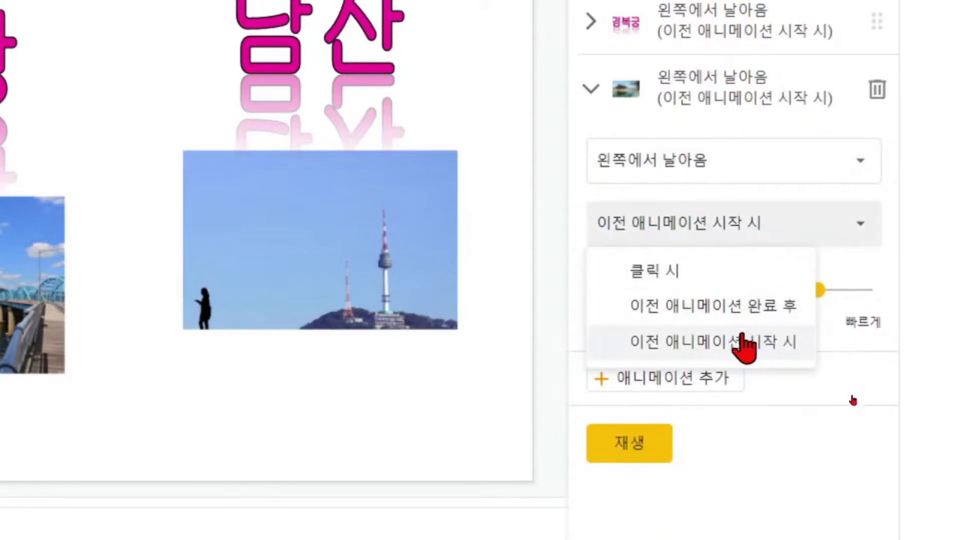
click(741, 354)
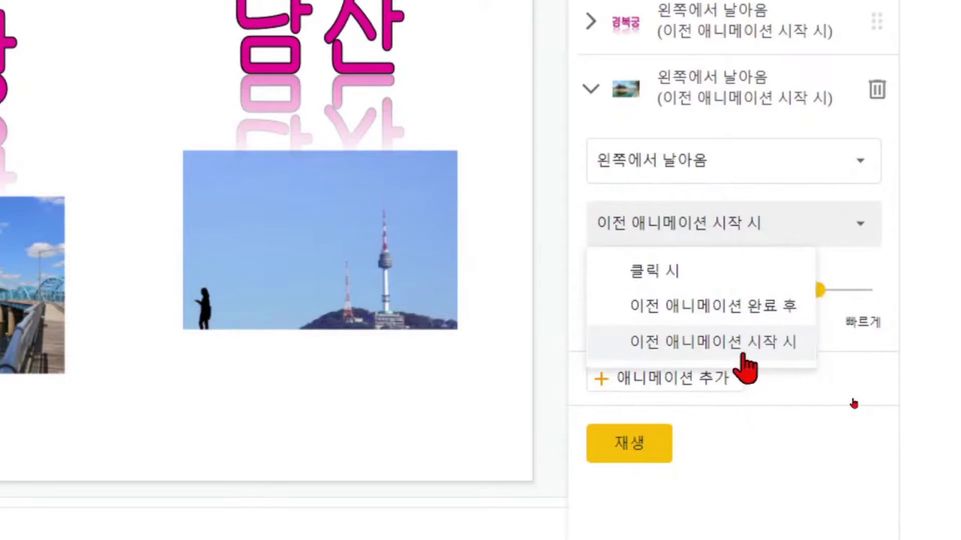
click(729, 309)
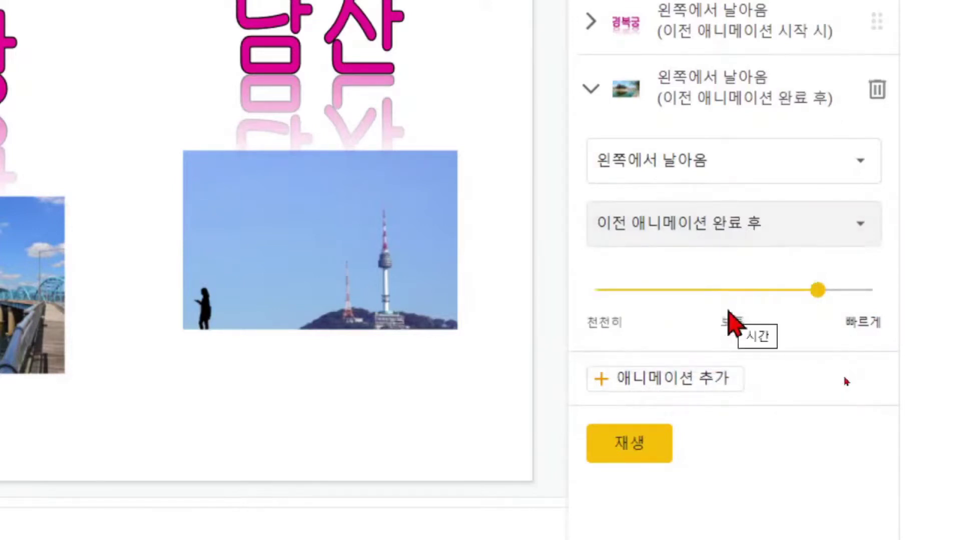
- Preview slide 2's object animations and stop the playback
click(621, 449)
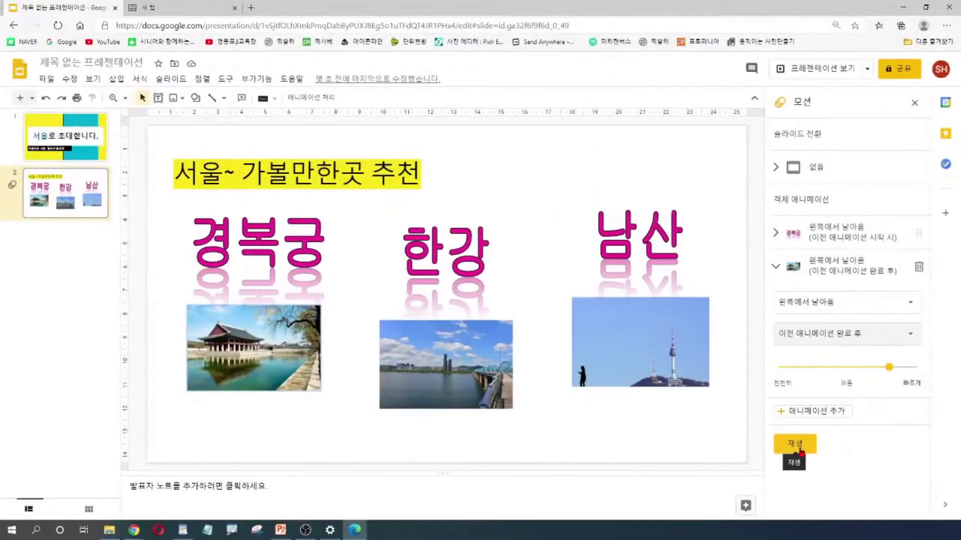
click(797, 444)
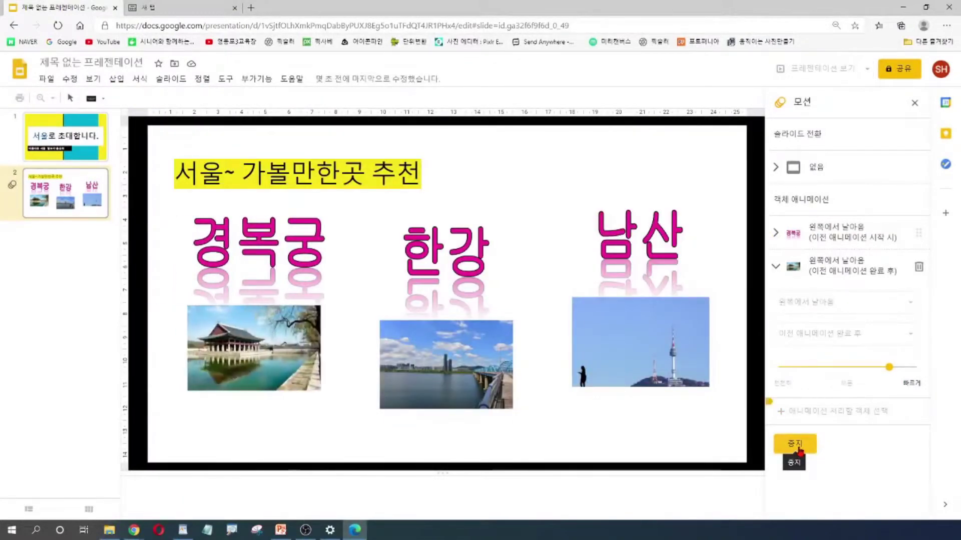
click(798, 449)
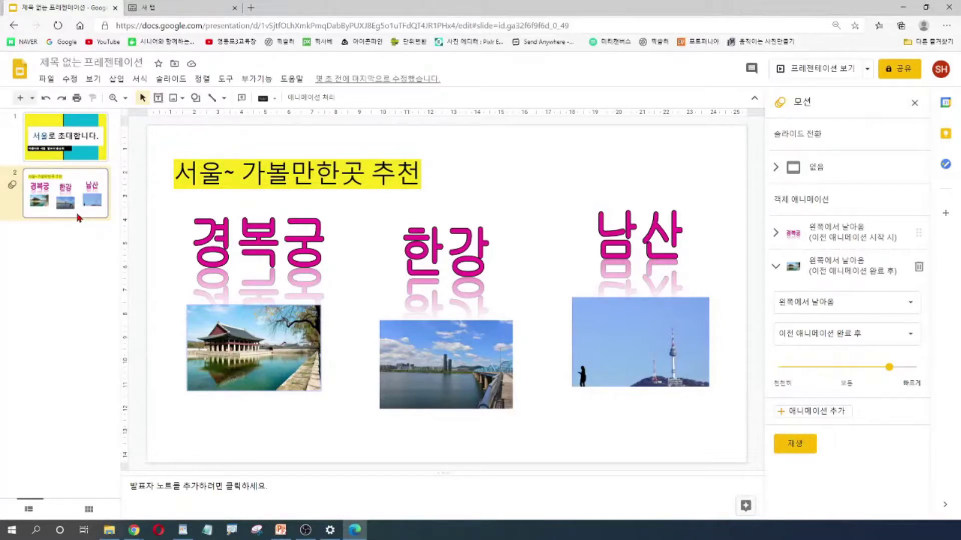
- Add animations to the "한강" word art and the river picture below it together
click(293, 235)
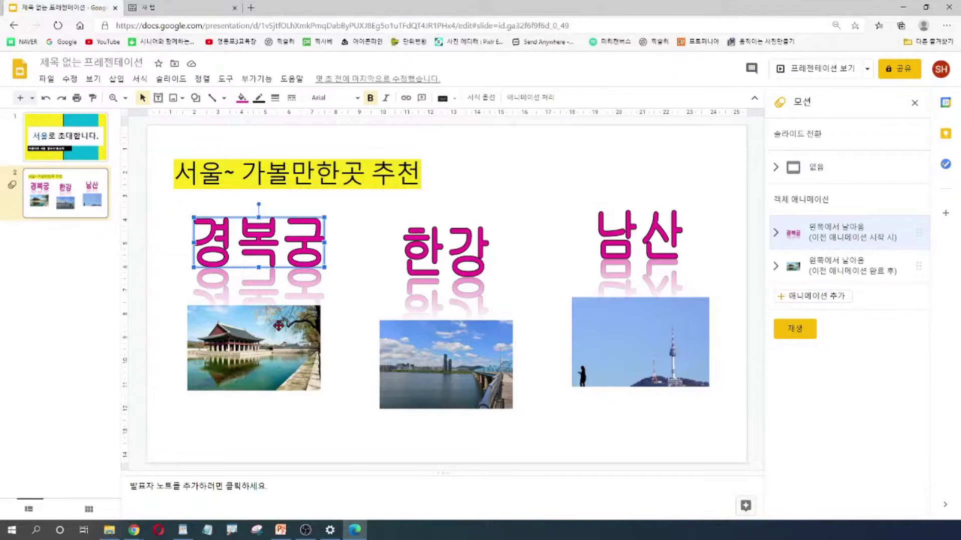
click(454, 246)
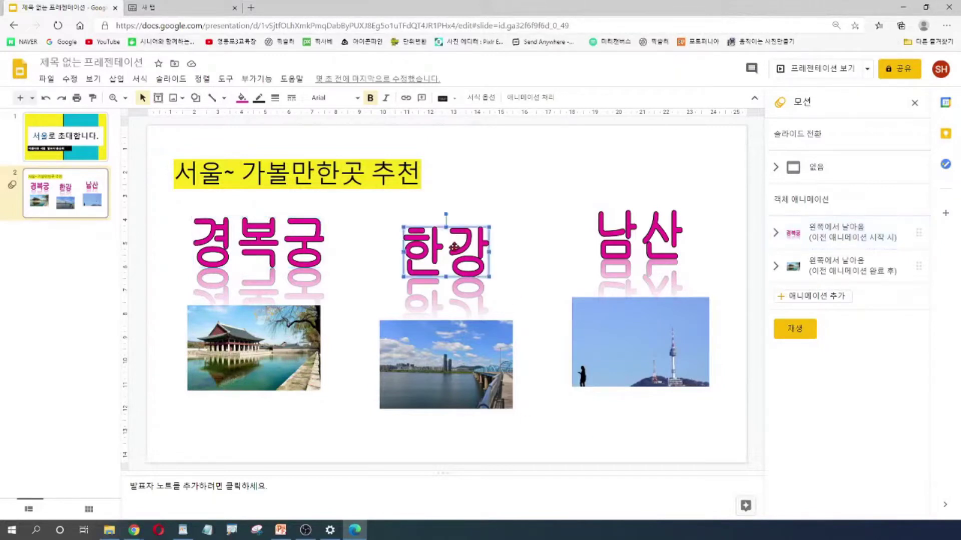
shift+click(455, 360)
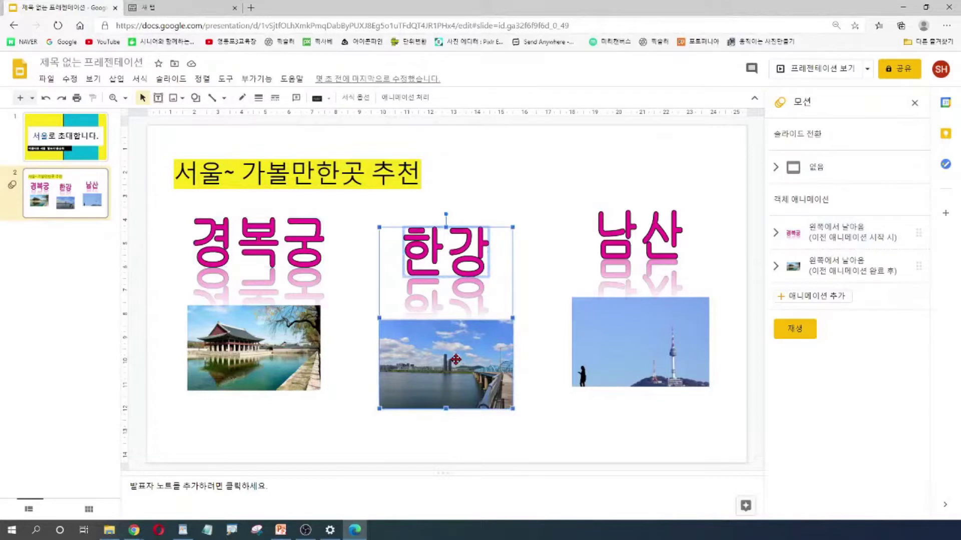
right_click(456, 339)
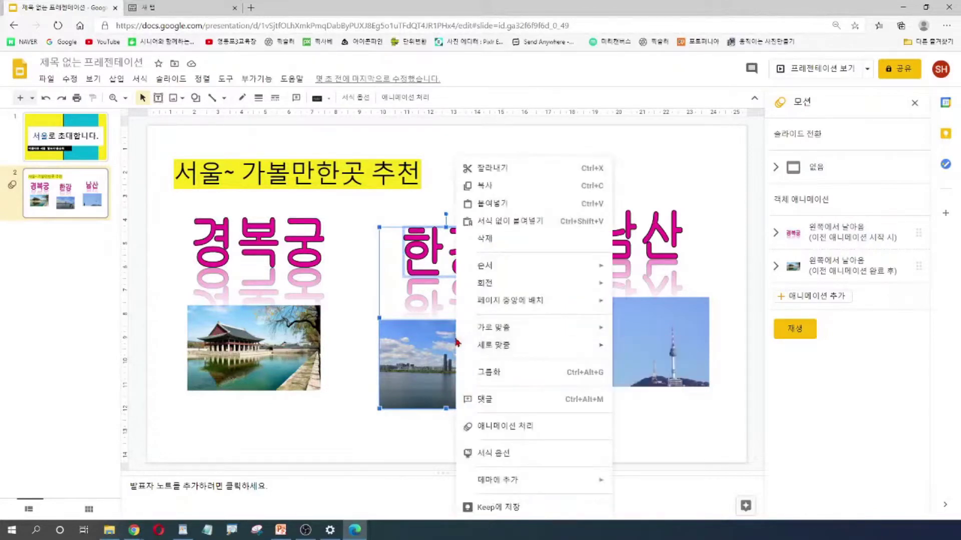
click(524, 429)
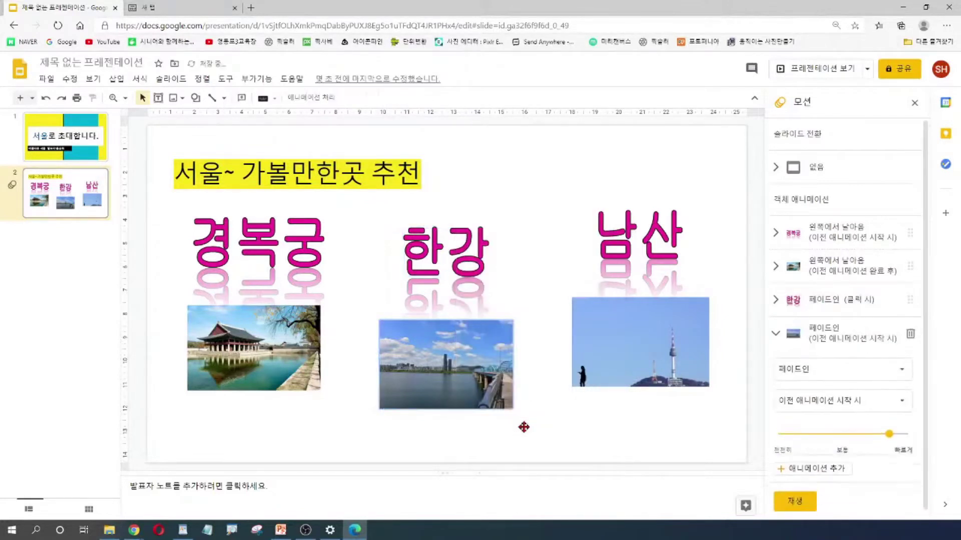
- Set the "한강" word art's animation effect to "위쪽에서 날아옴"
scroll(877, 407, down, 1)
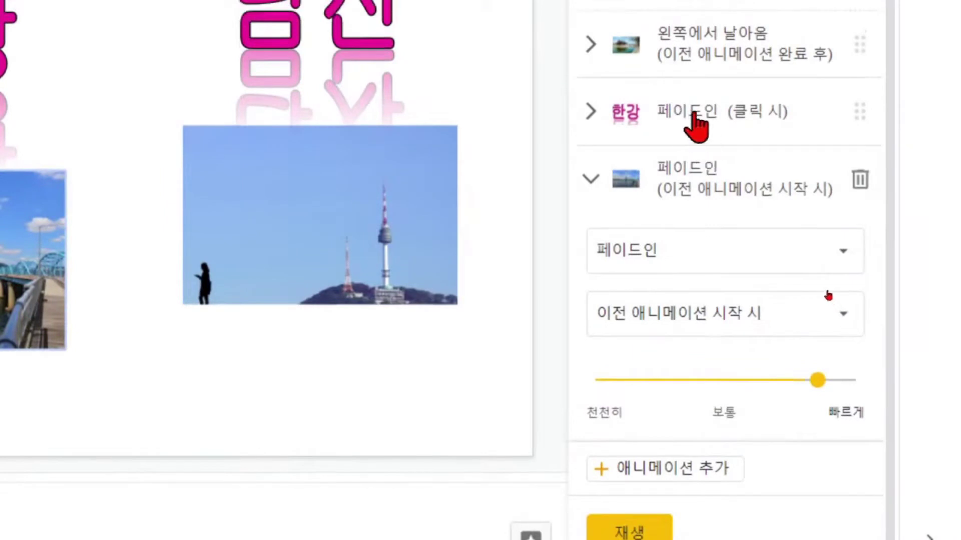
click(691, 113)
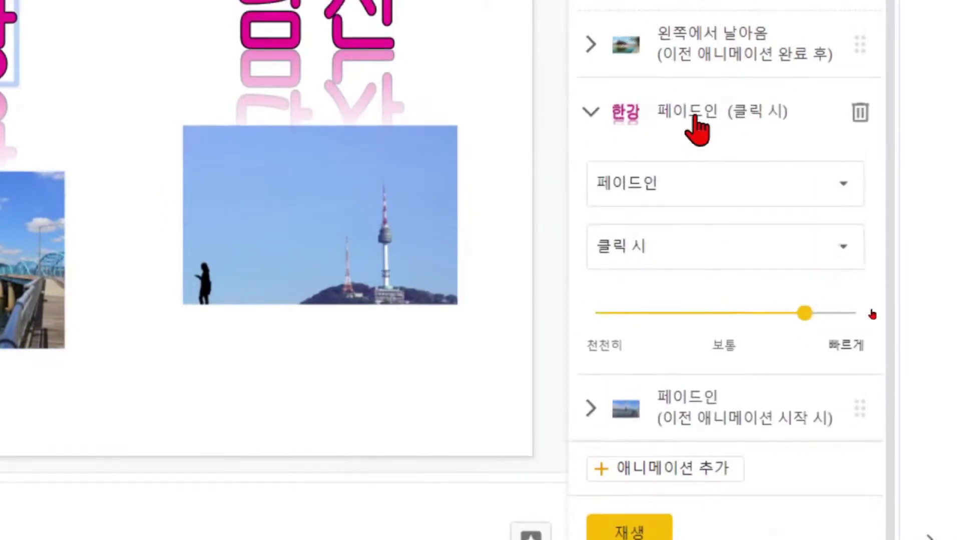
click(813, 181)
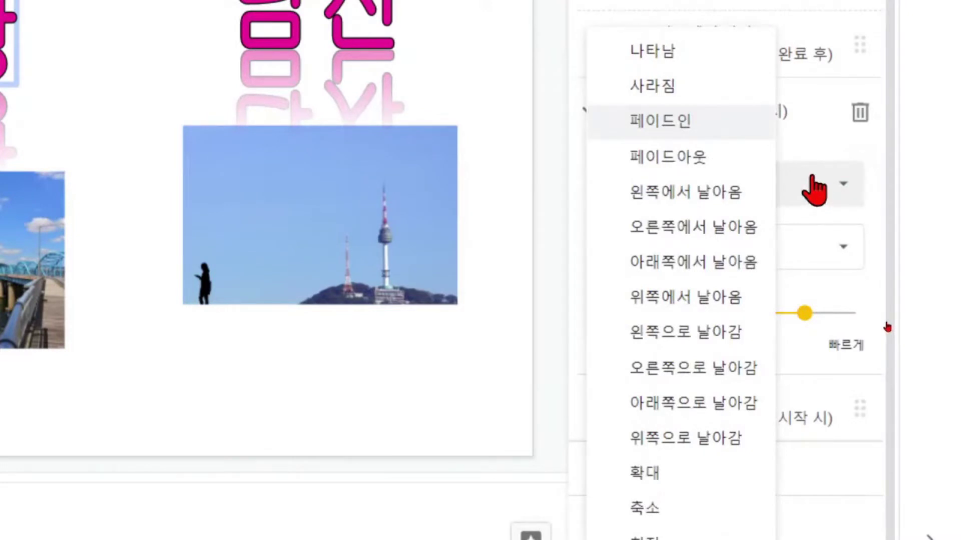
click(715, 311)
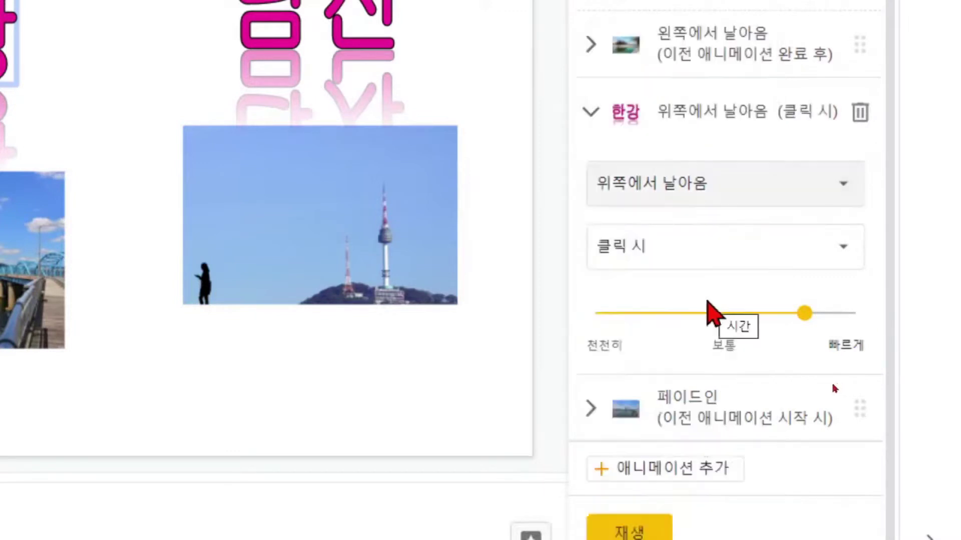
- Set the "한강" word art's animation to start "이전 애니메이션 완료 후"
click(721, 249)
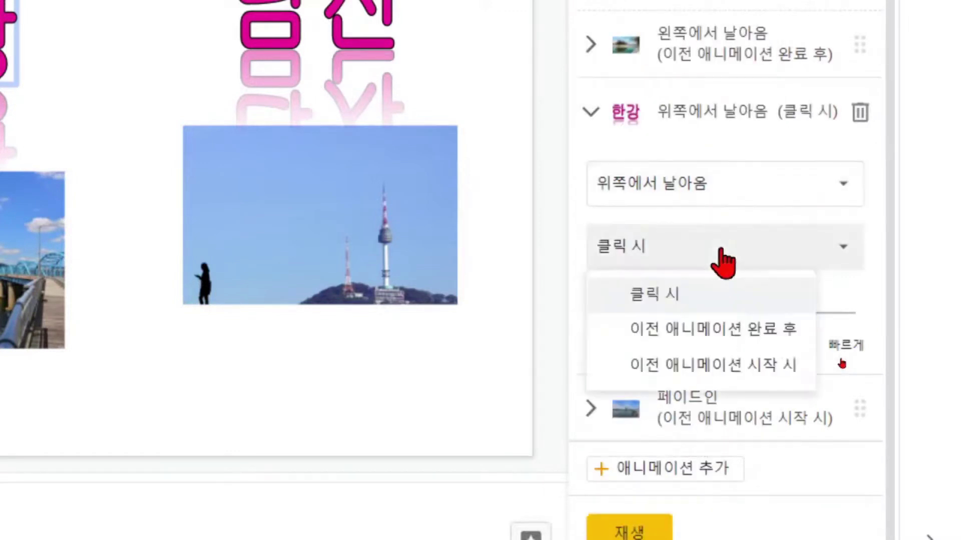
click(749, 342)
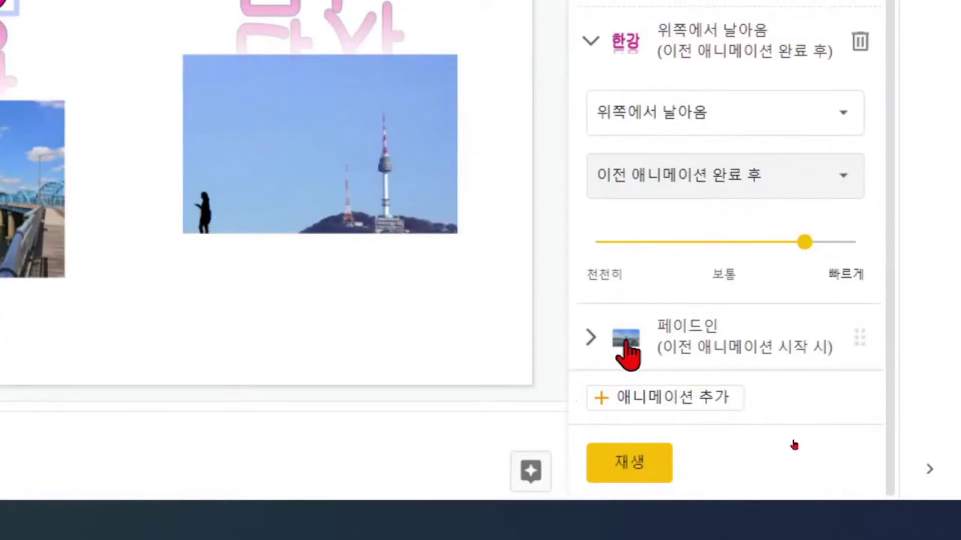
- Set the river picture's animation to "위쪽에서 날아옴", starting "이전 애니메이션 완료 후"
click(625, 345)
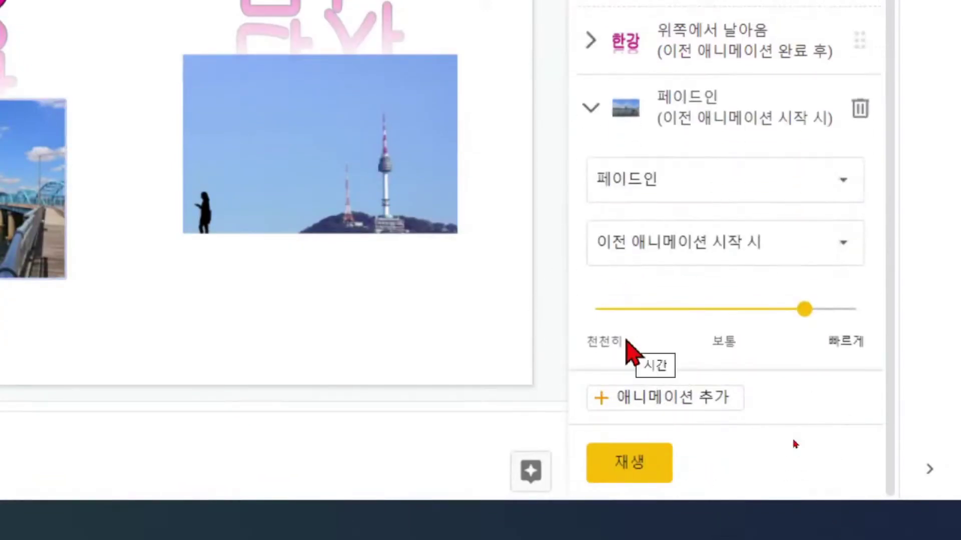
click(718, 188)
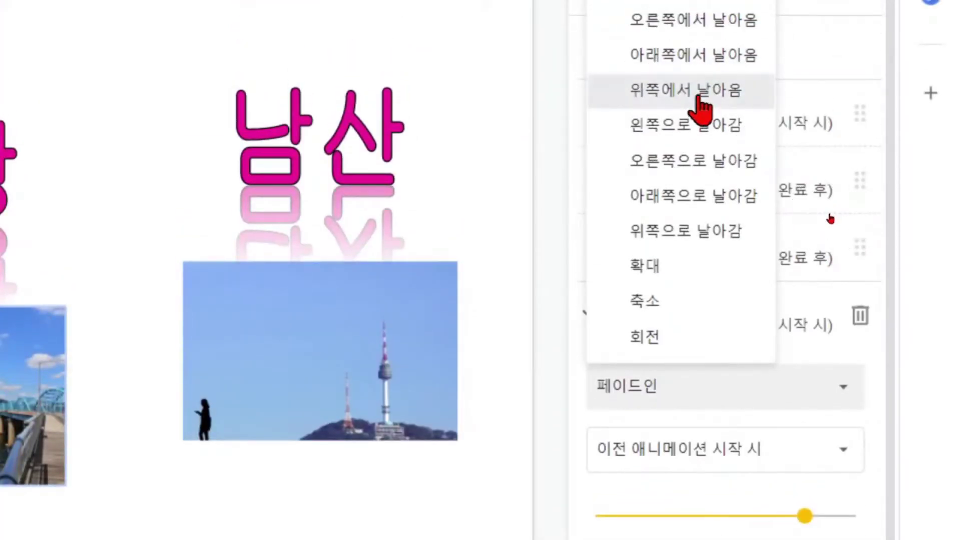
click(699, 100)
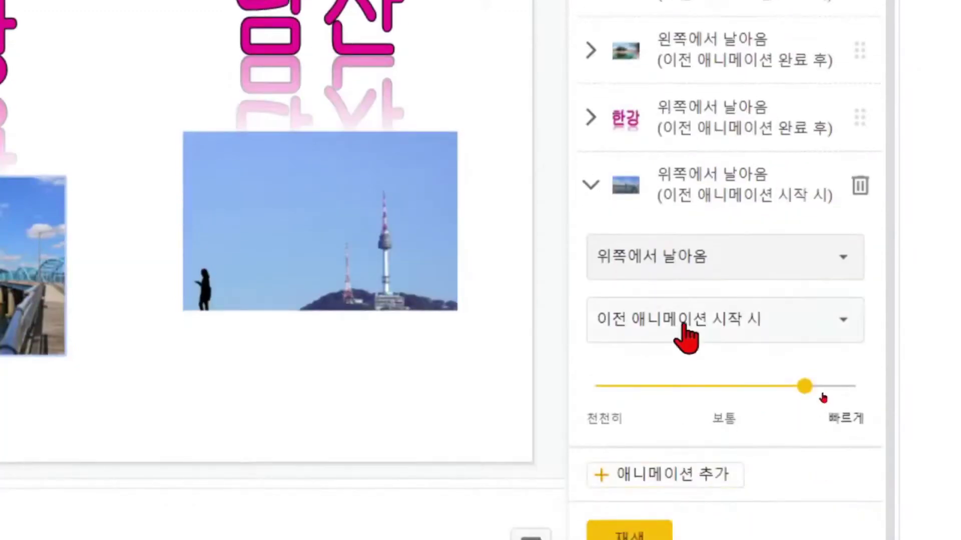
click(684, 458)
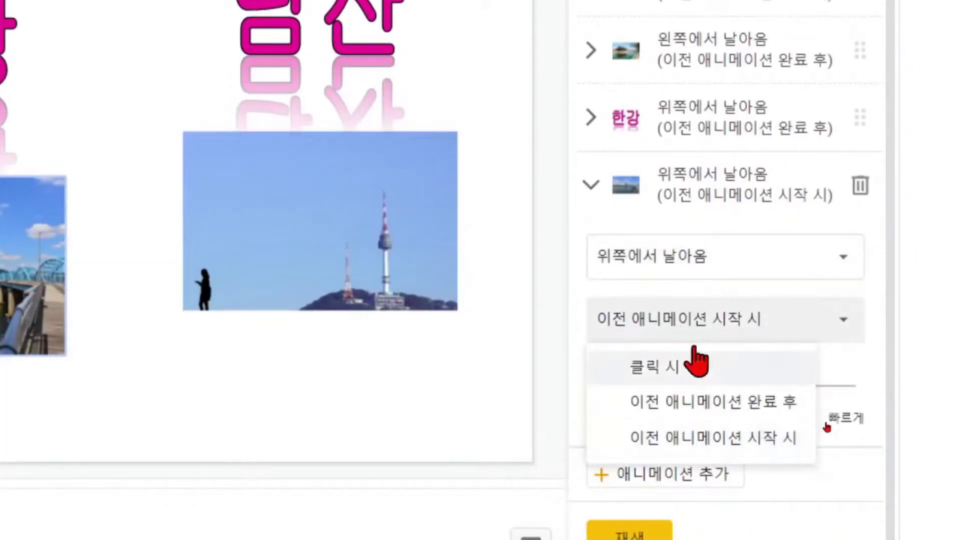
click(699, 410)
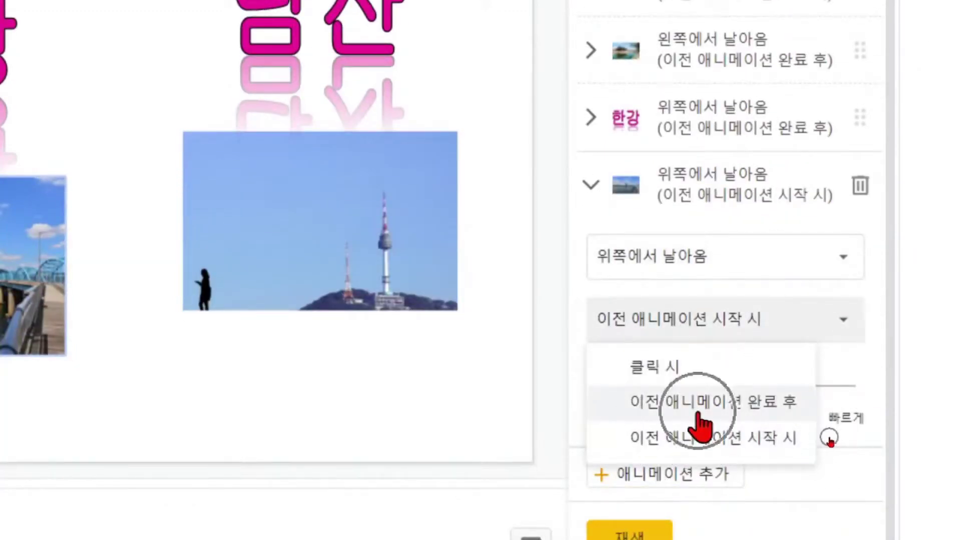
click(698, 408)
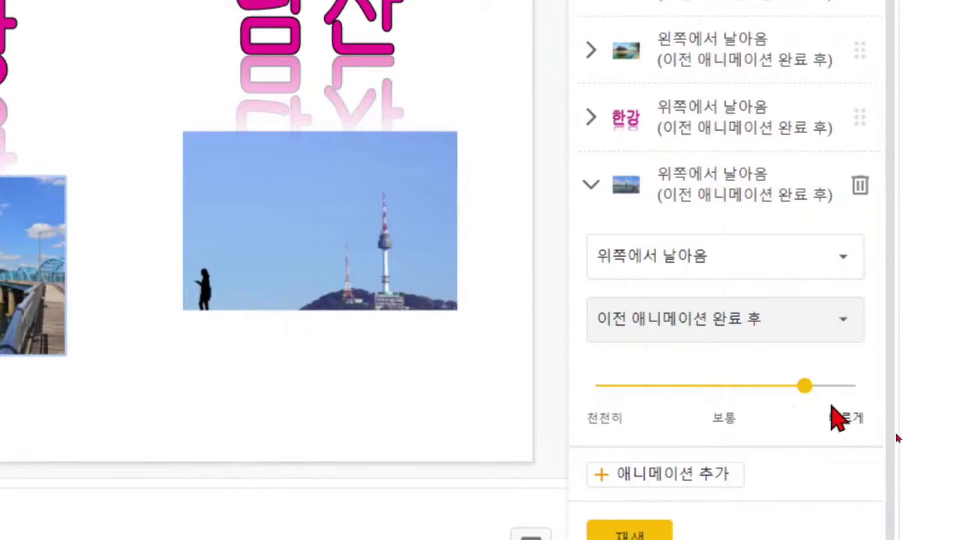
- Play slide 2's object animations to check the palace and river entrances
click(801, 390)
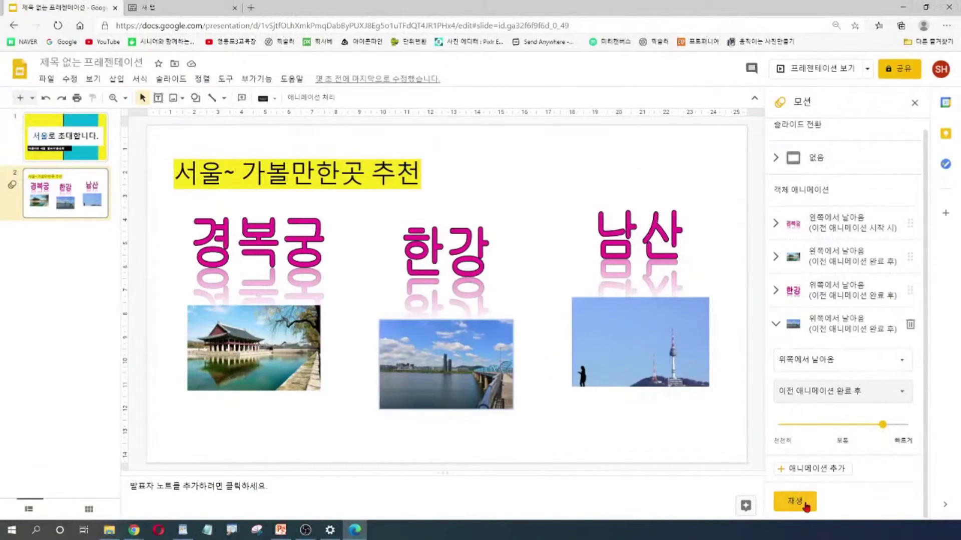
click(803, 503)
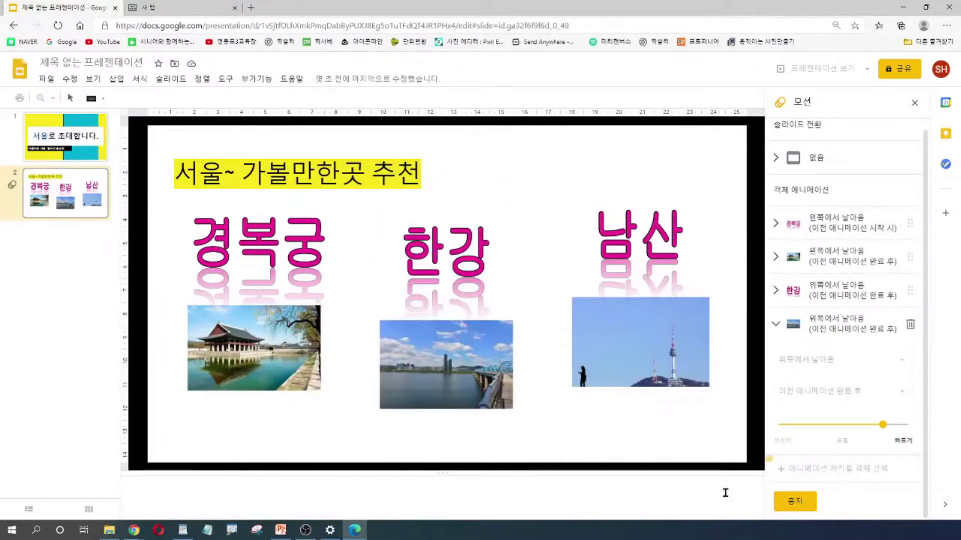
- Add animations to the "남산" word art and the tower picture below it together
click(652, 245)
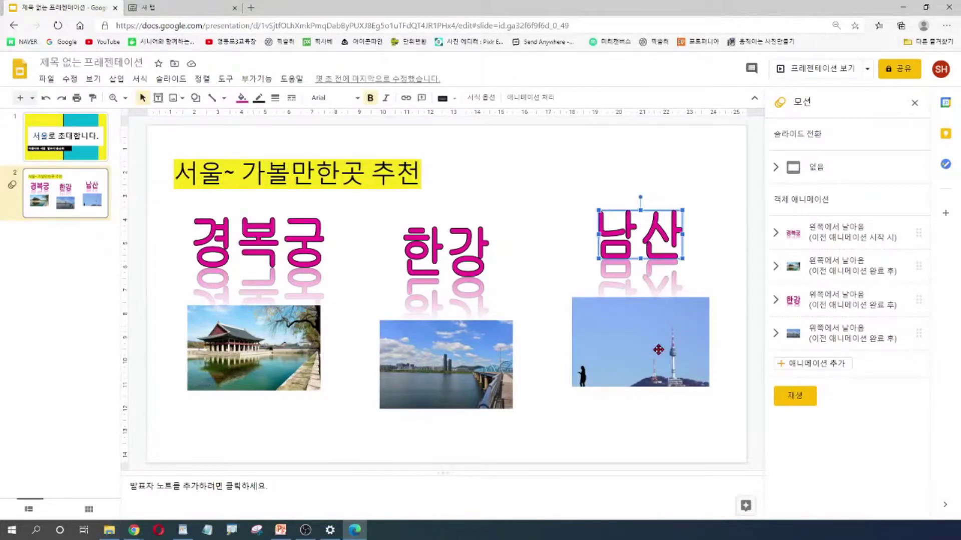
shift+click(657, 352)
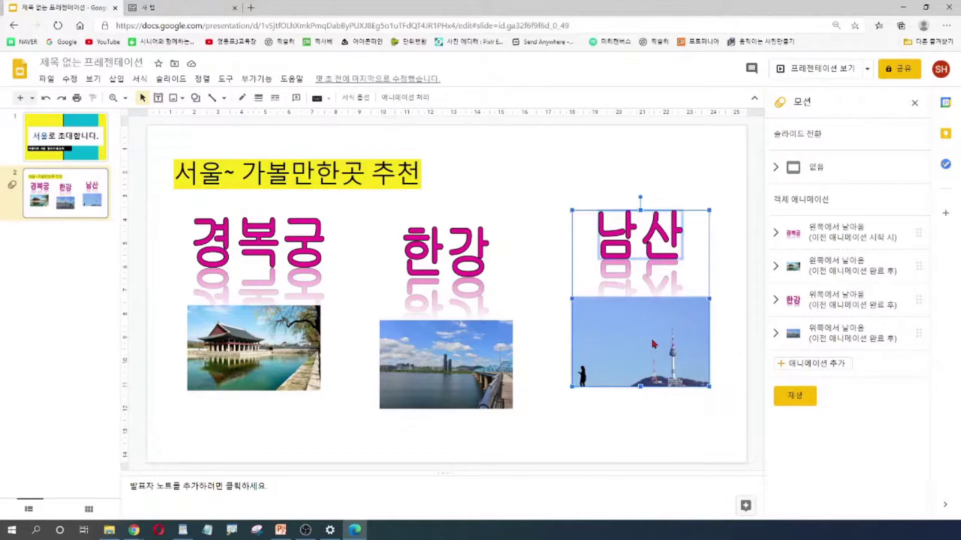
right_click(652, 325)
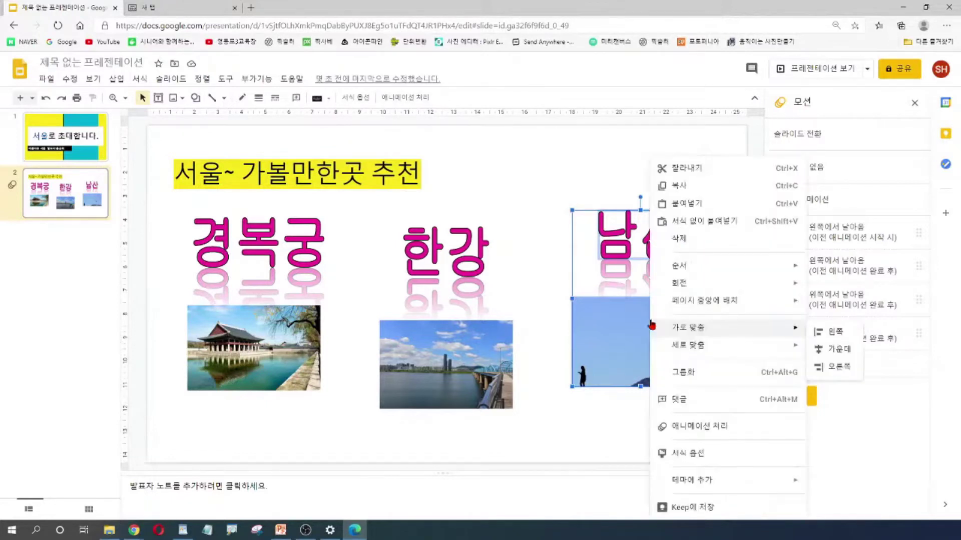
click(707, 431)
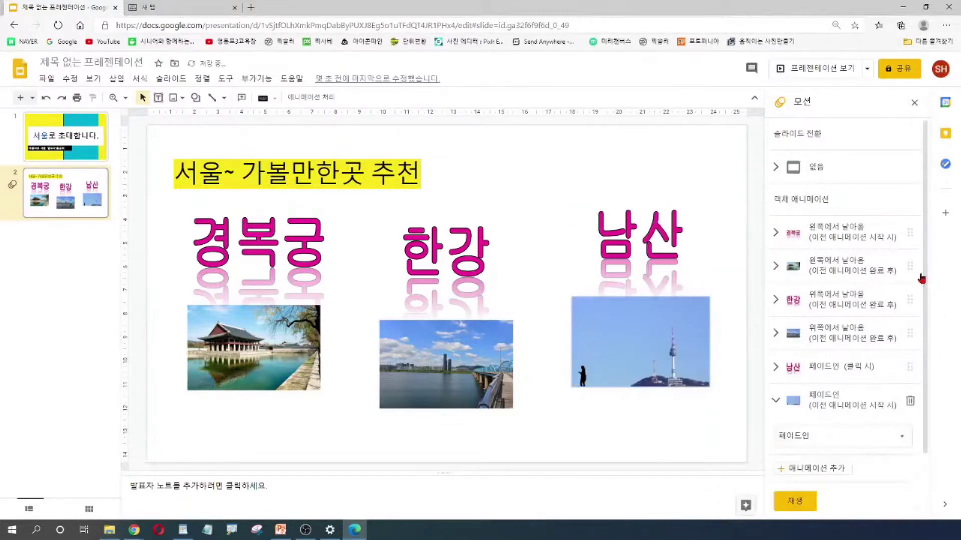
- Set the "남산" word art's animation to "오른쪽에서 날아옴", starting "이전 애니메이션 완료 후"
scroll(922, 278, down, 2)
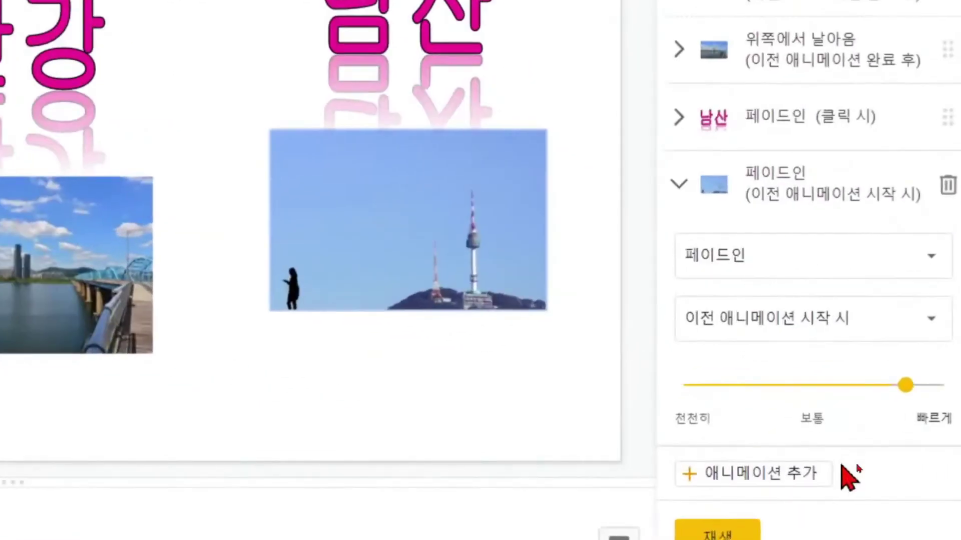
click(681, 124)
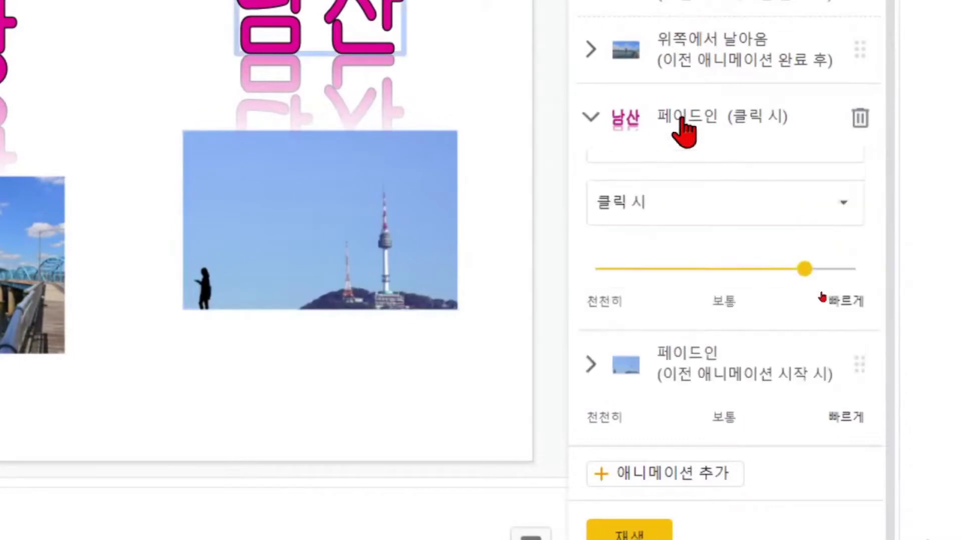
click(687, 173)
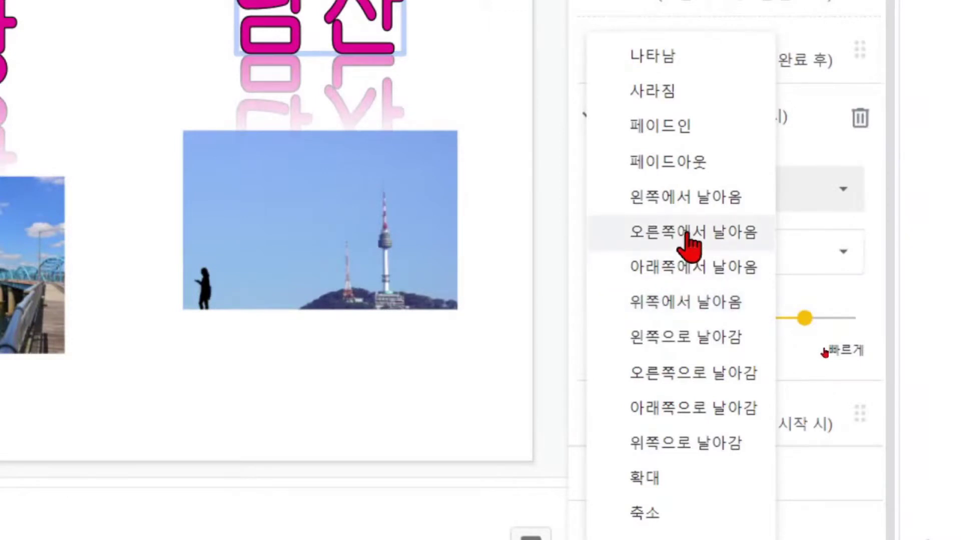
click(686, 232)
click(713, 262)
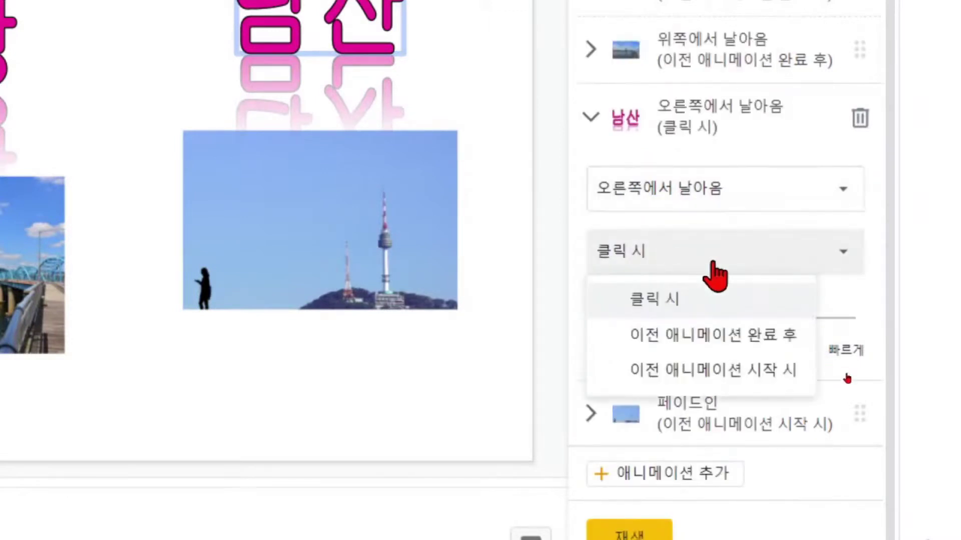
click(734, 340)
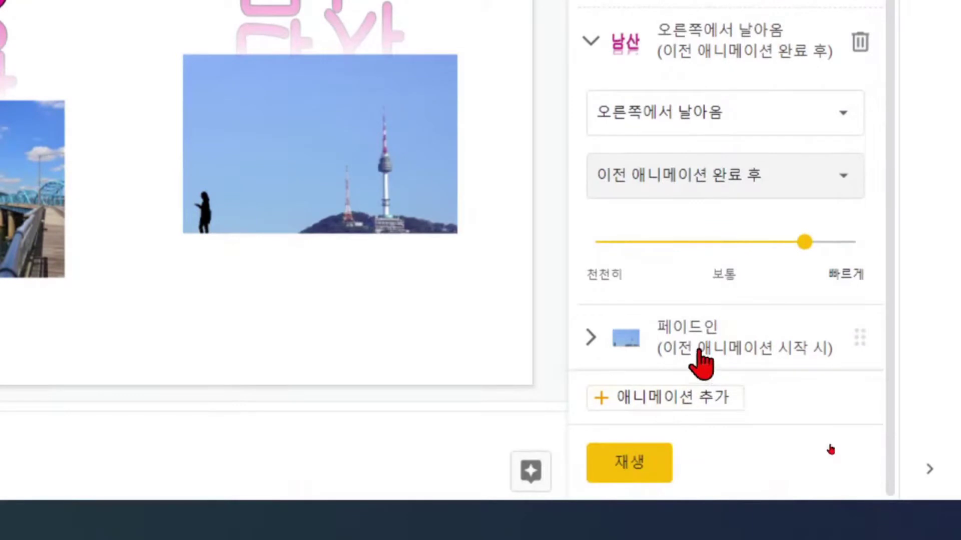
- Set the tower picture's animation to "오른쪽에서 날아옴", starting "이전 애니메이션 완료 후"
click(701, 361)
click(684, 177)
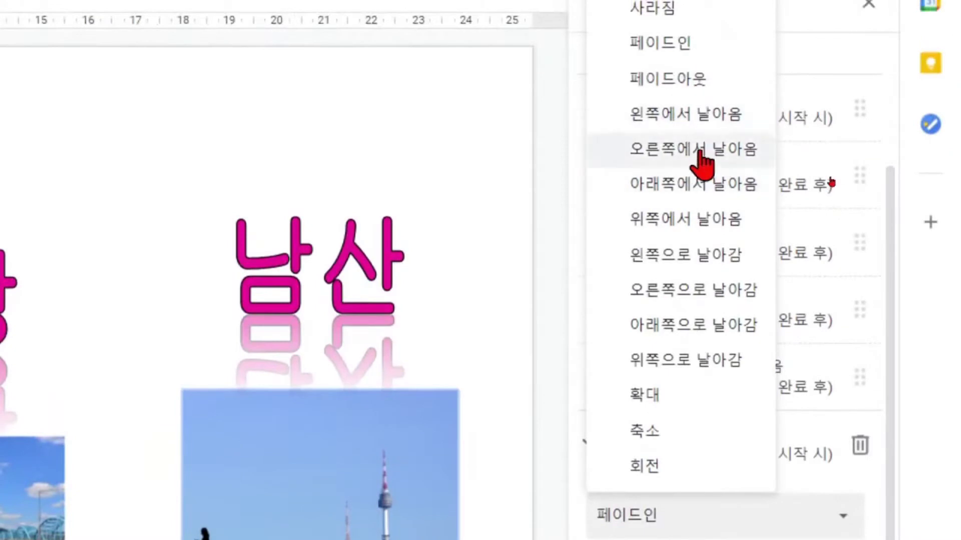
click(703, 161)
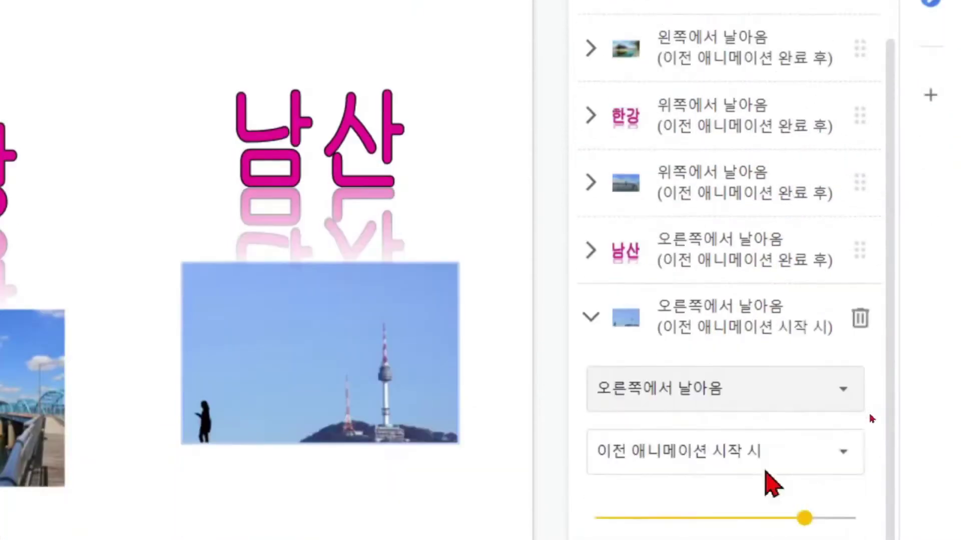
click(743, 452)
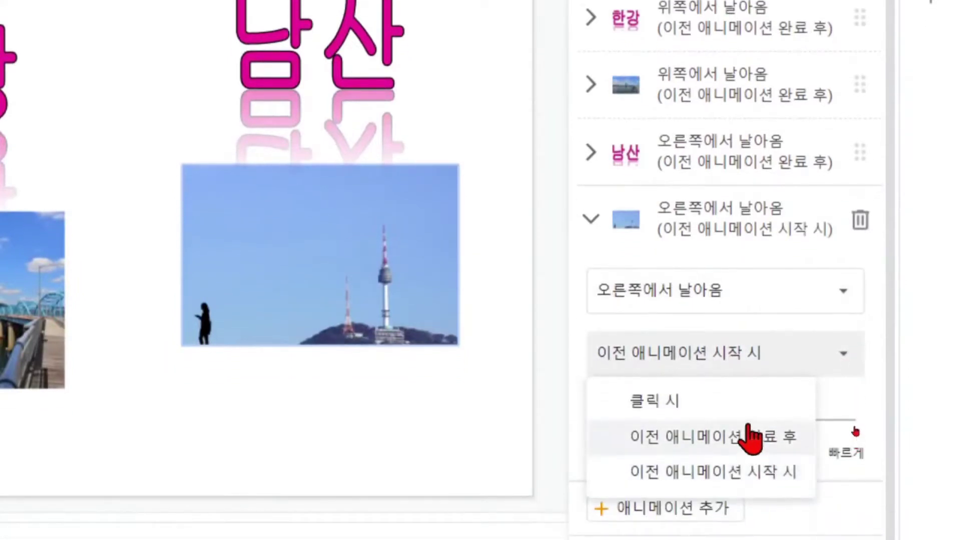
click(745, 436)
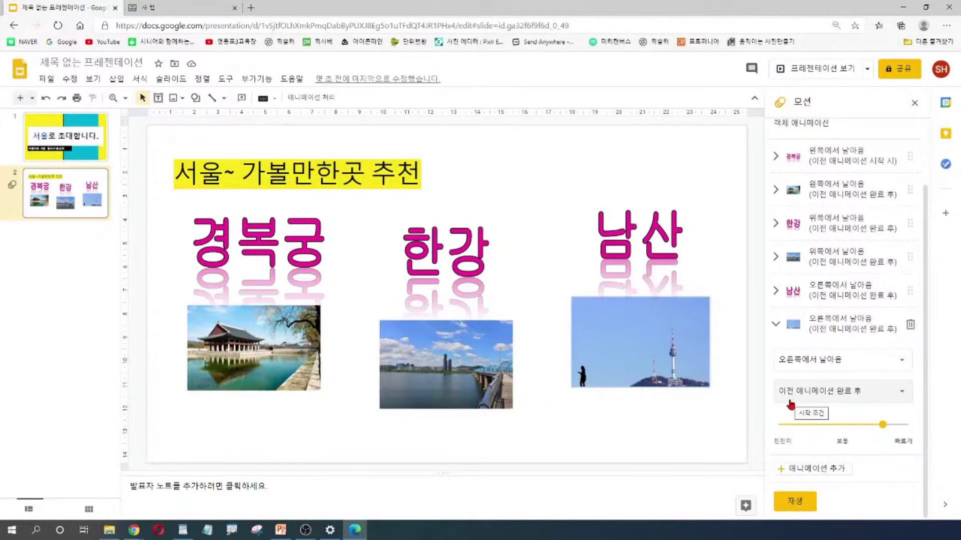
- Preview the complete animation sequence of slide 2, look at slide 1 and return to slide 2
click(806, 502)
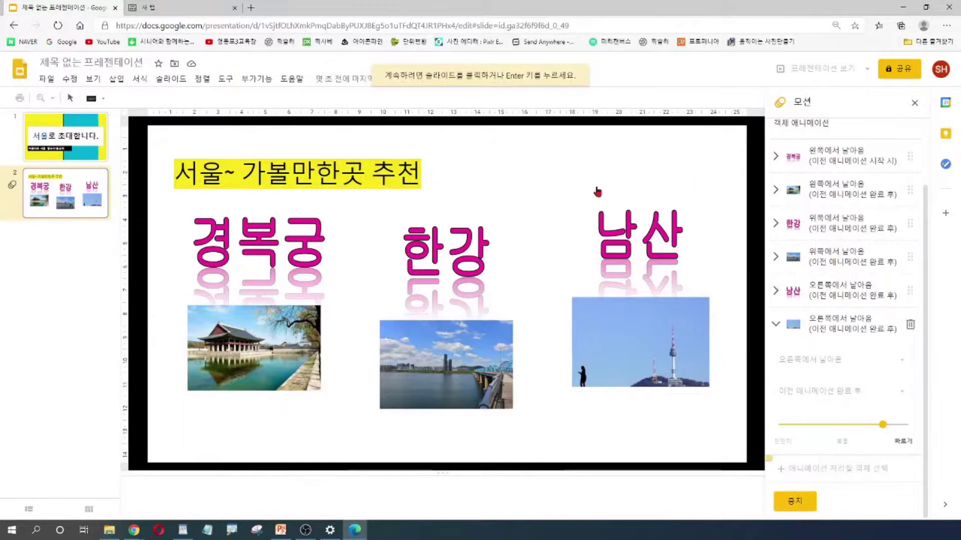
click(63, 129)
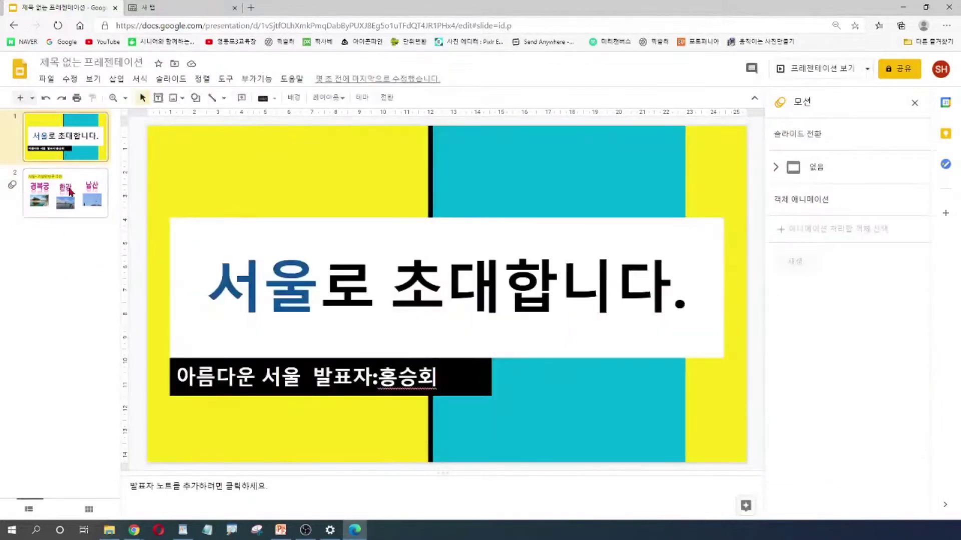
click(70, 193)
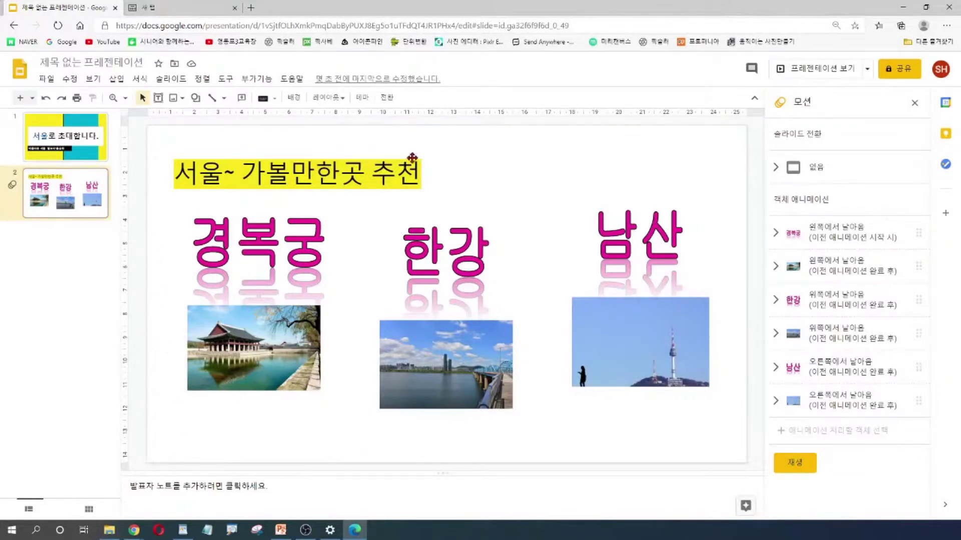
key(Up)
click(71, 208)
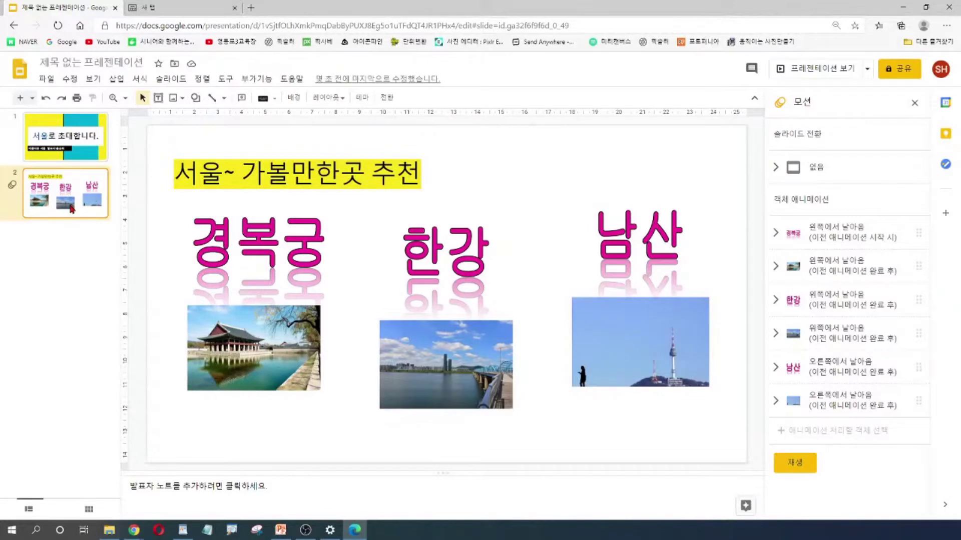
- Duplicate slide 2 with its word art, pictures and animations
click(57, 266)
click(65, 206)
right_click(68, 184)
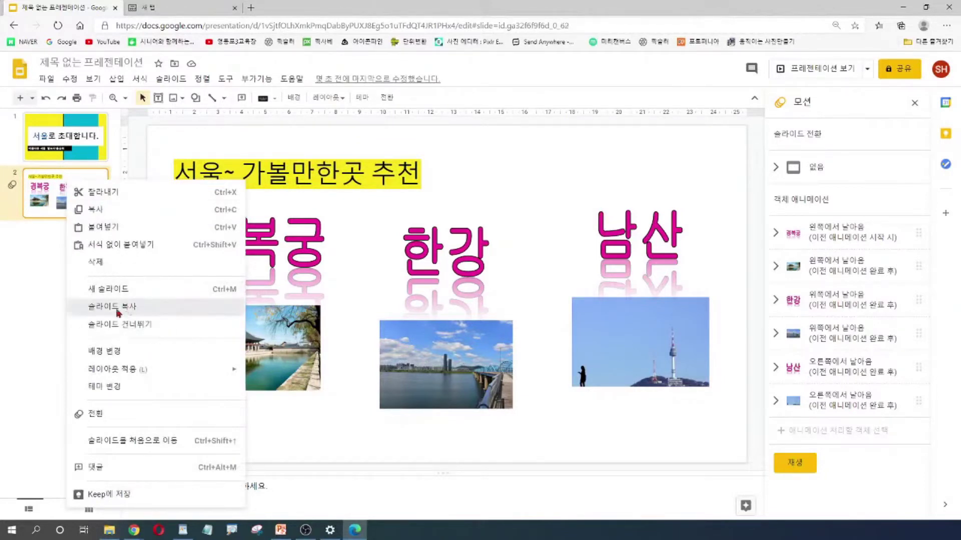
click(128, 311)
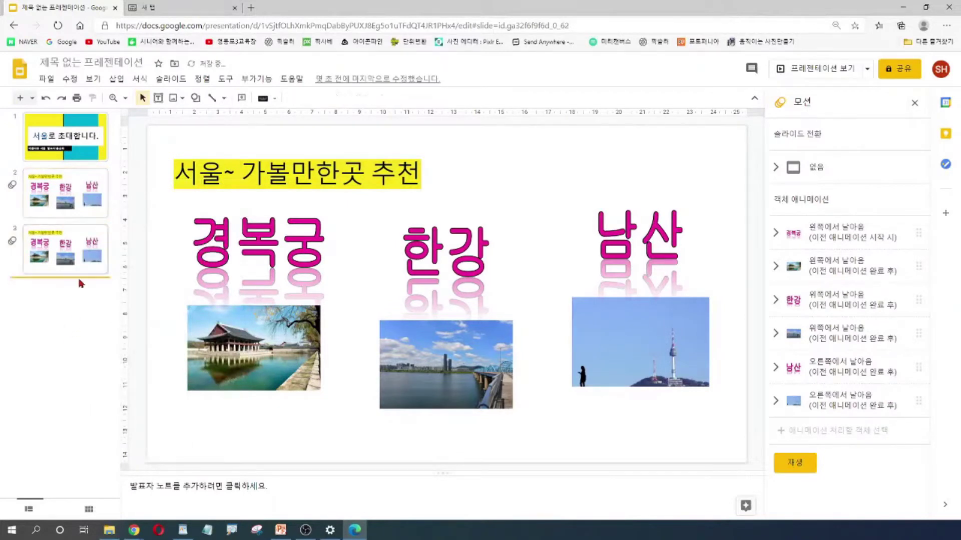
- Replace "가볼만한곳" in the title of slide 3 with "배울"
click(93, 267)
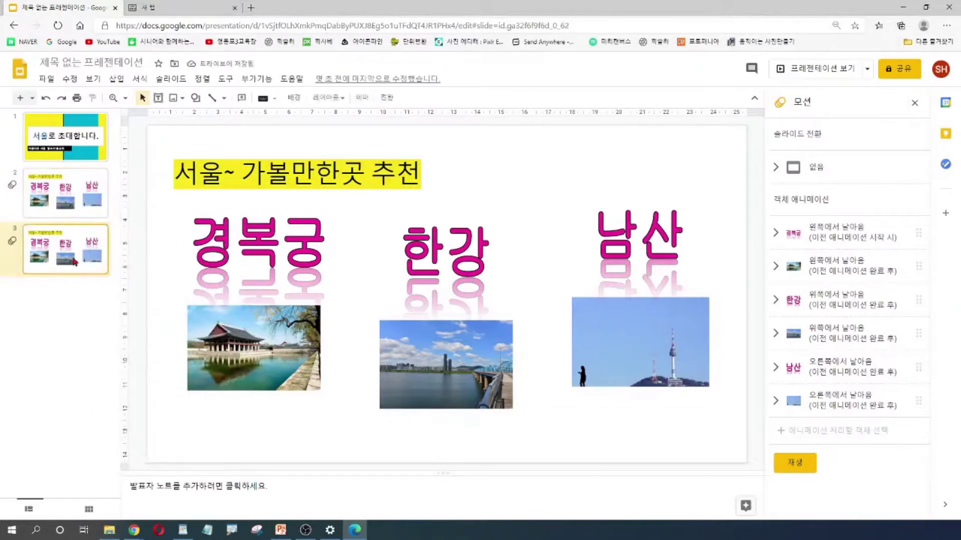
click(248, 178)
drag(249, 179, 362, 178)
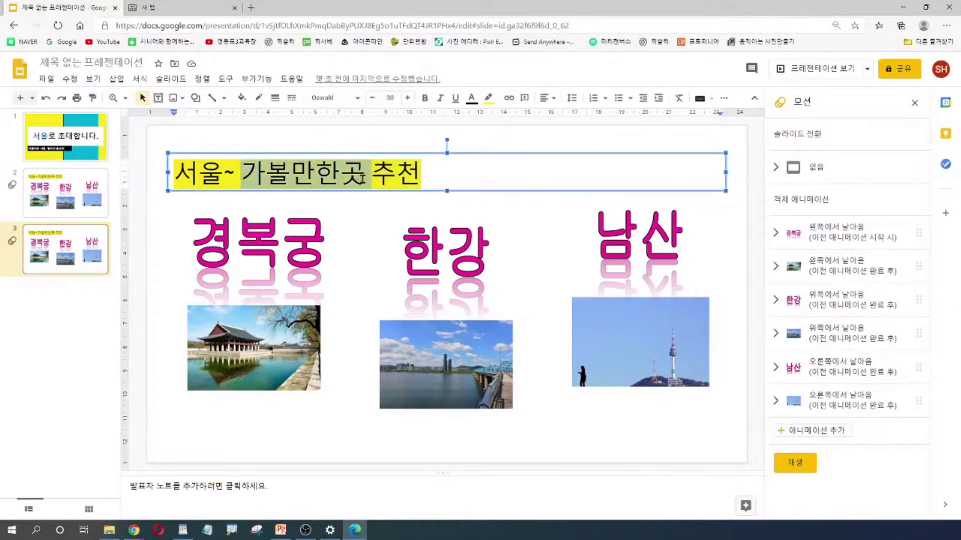
text(배울)
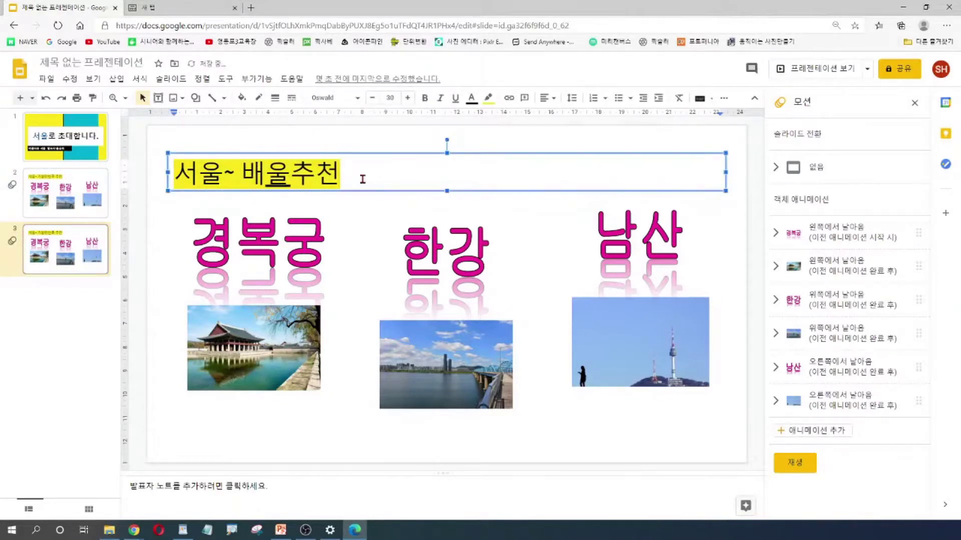
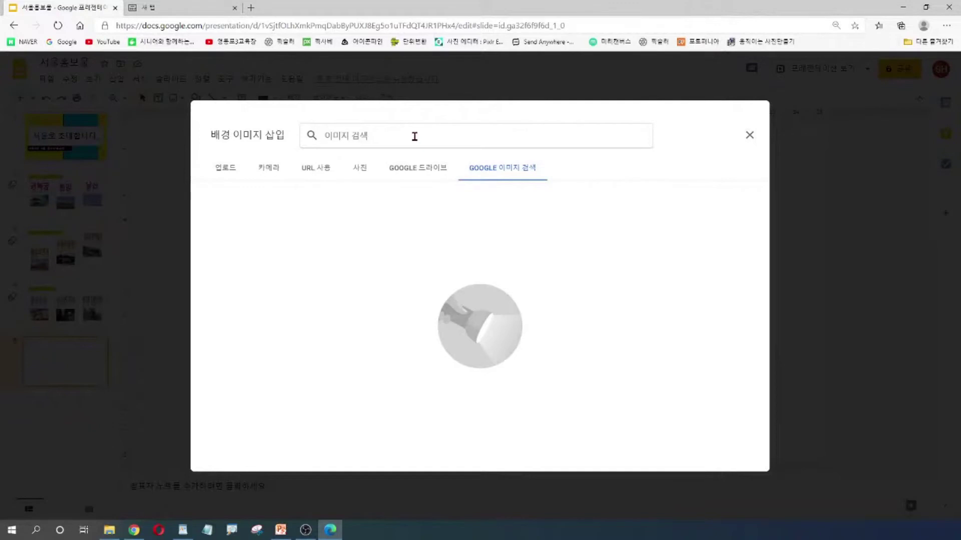
- Search the background images for "서울시 마스코트" and look through the results
text(서울시)
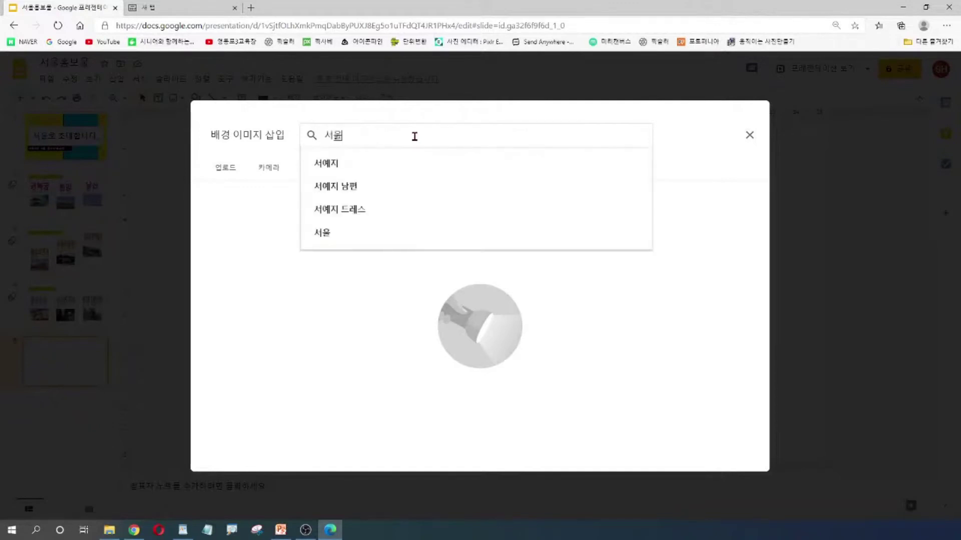
text( 마스코트)
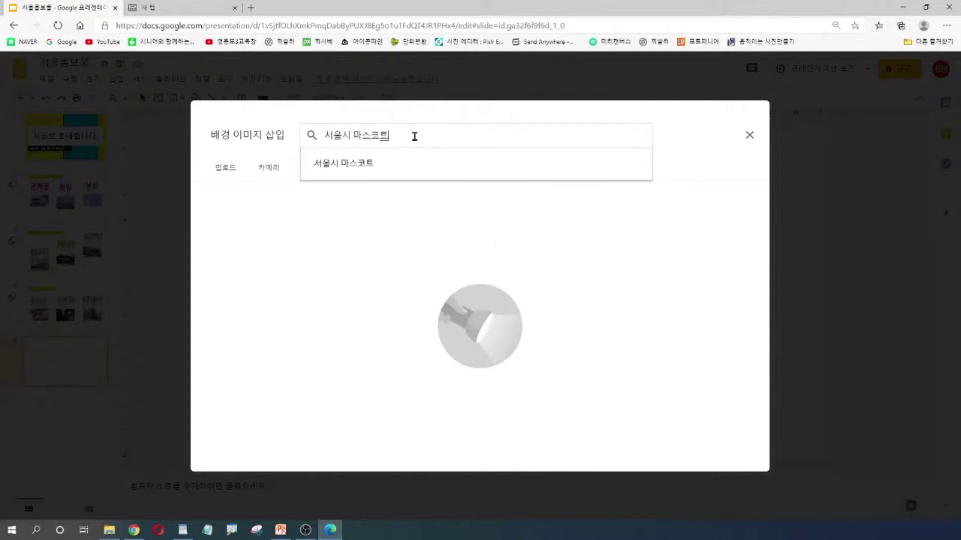
key(Return)
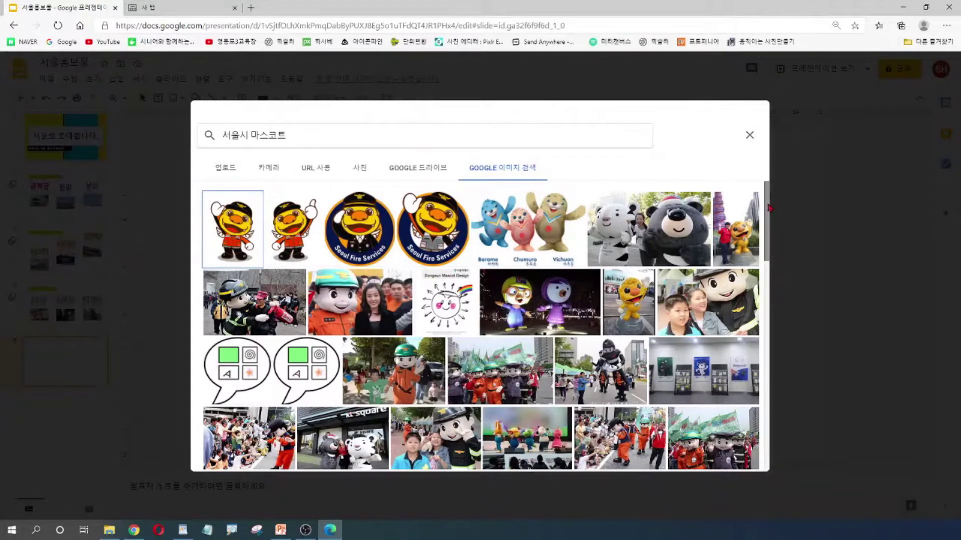
scroll(480, 325, down, 4)
scroll(782, 271, down, 3)
scroll(784, 325, down, 4)
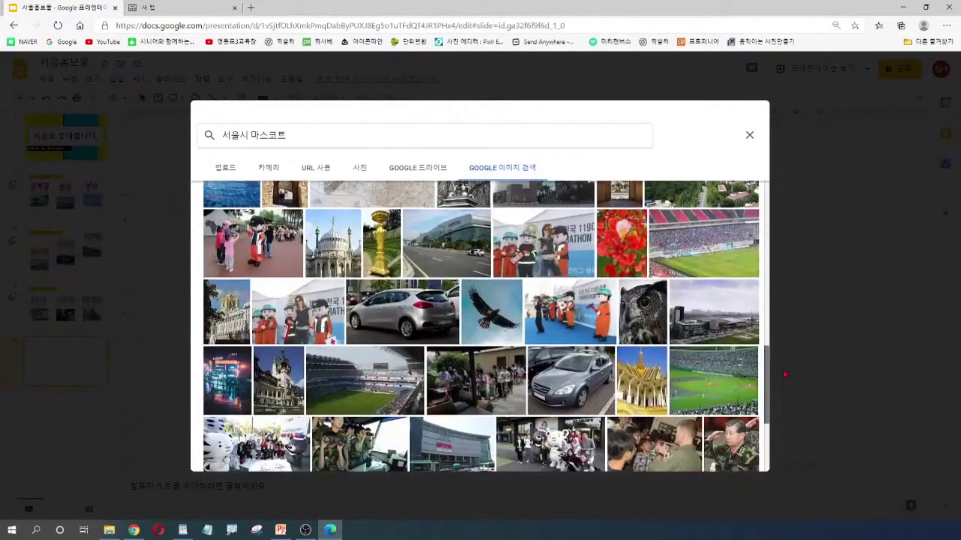
- Search the background images for "서울시" and apply the green, red and blue brush-stroke emblem as slide 5's background
drag(375, 134, 160, 142)
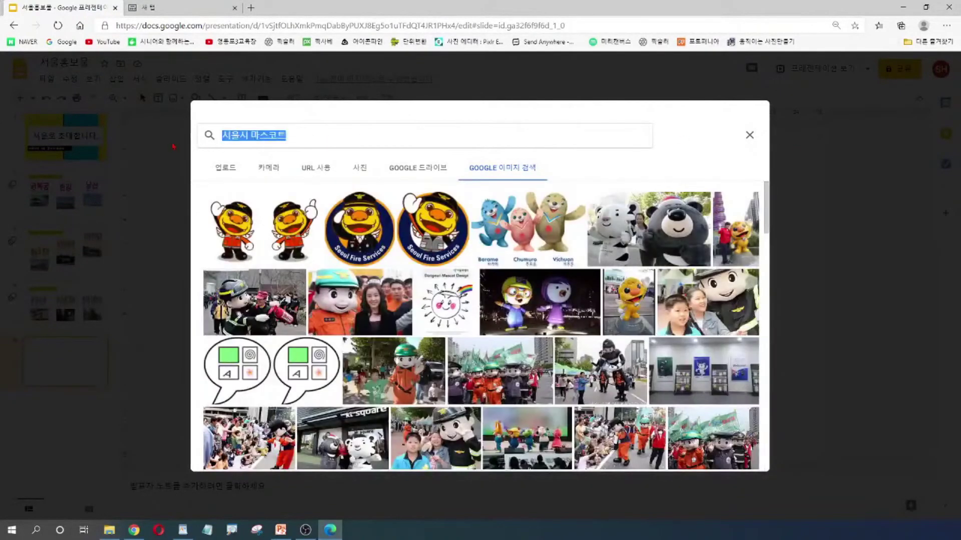
text(서울시)
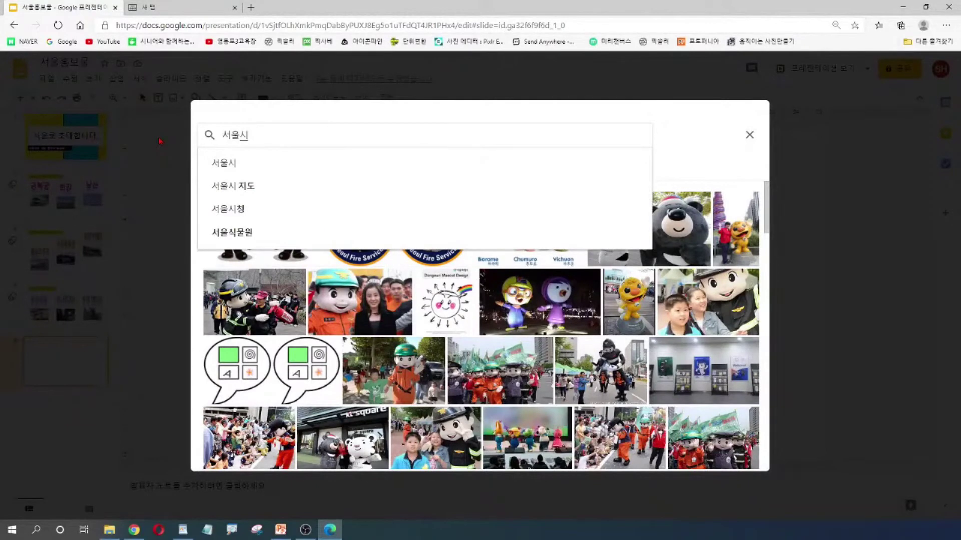
key(Return)
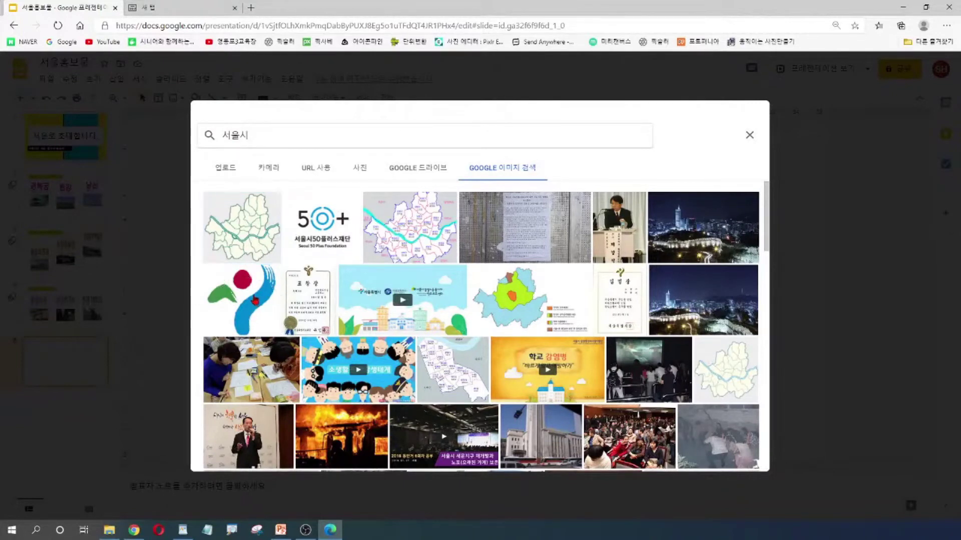
click(255, 300)
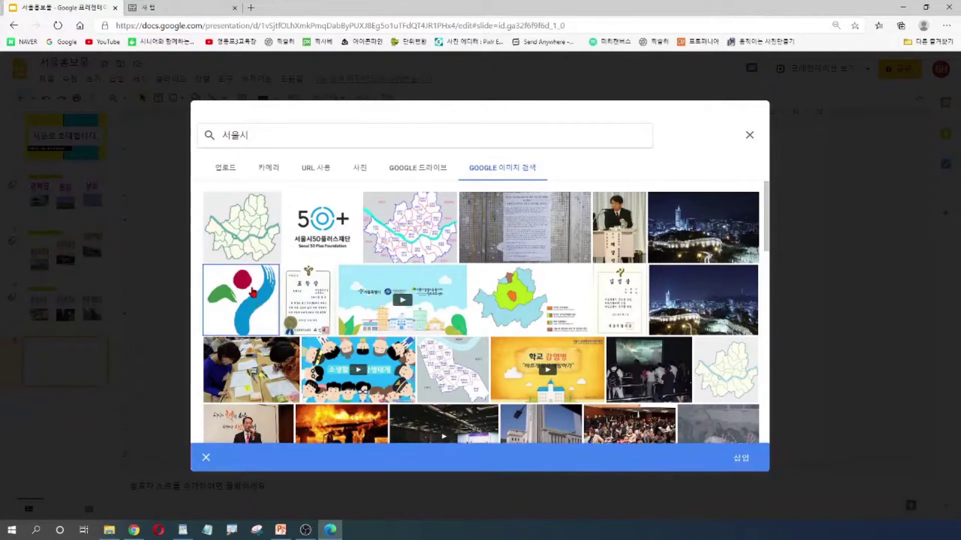
click(741, 459)
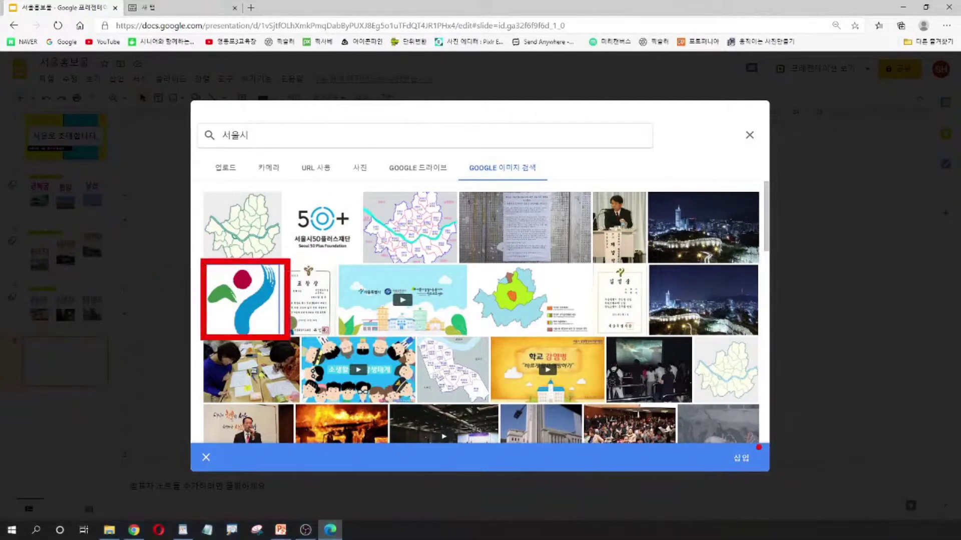
click(746, 466)
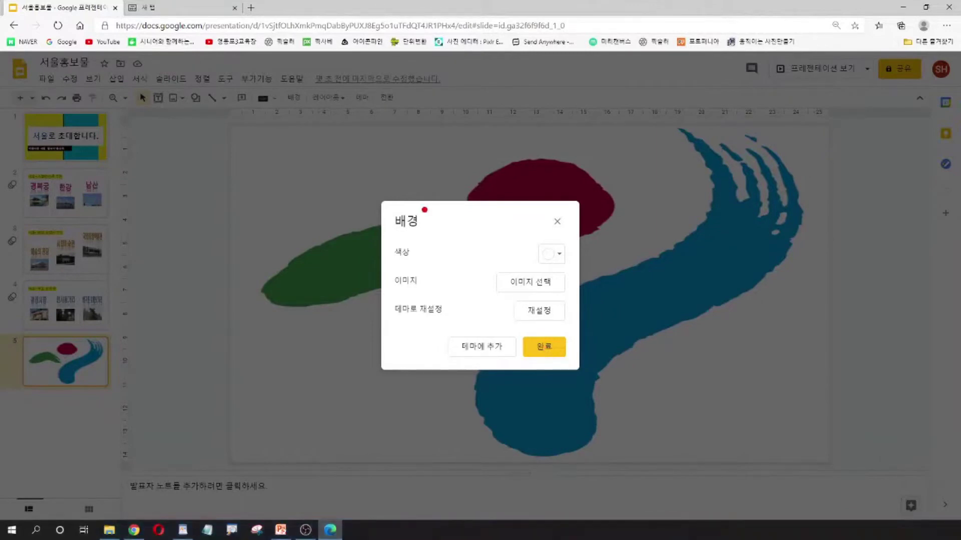
drag(385, 233, 426, 233)
drag(387, 270, 578, 300)
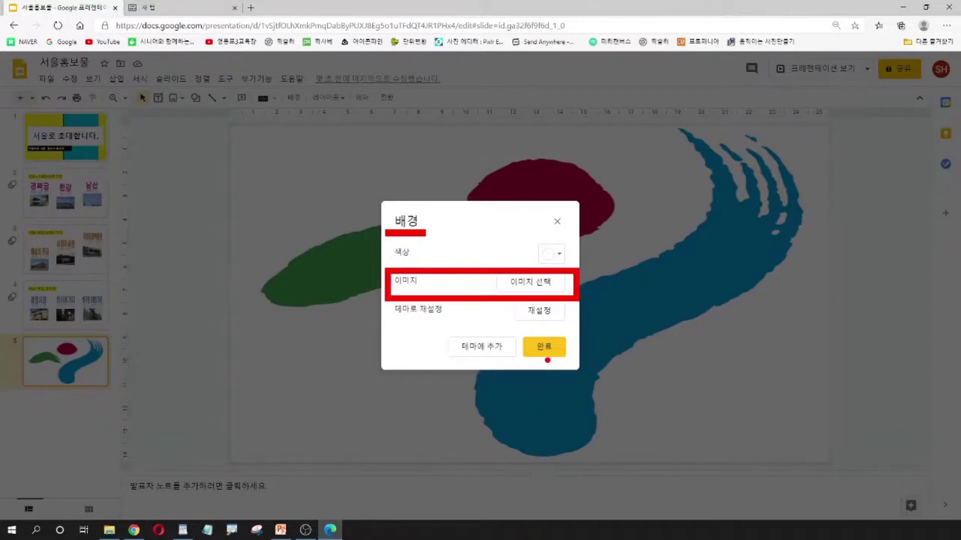
key(Escape)
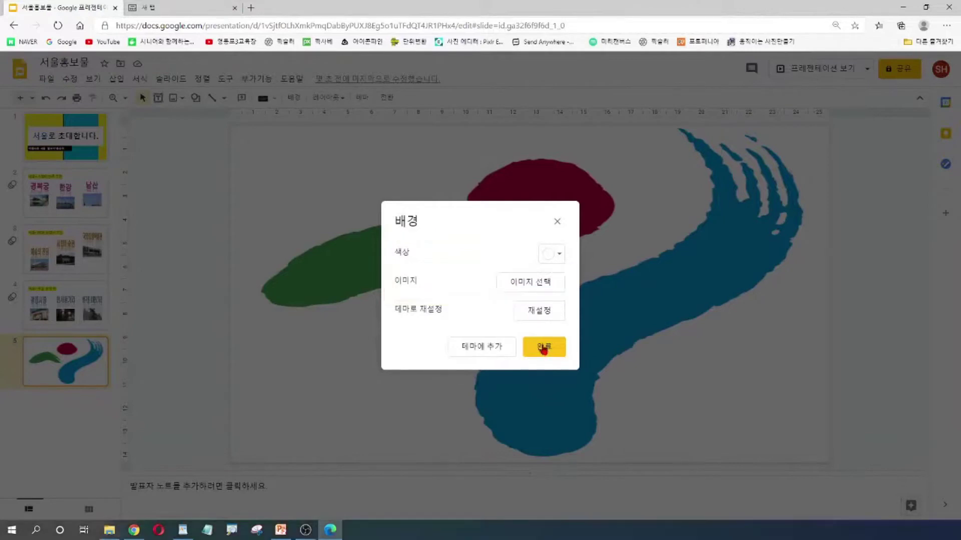
click(545, 348)
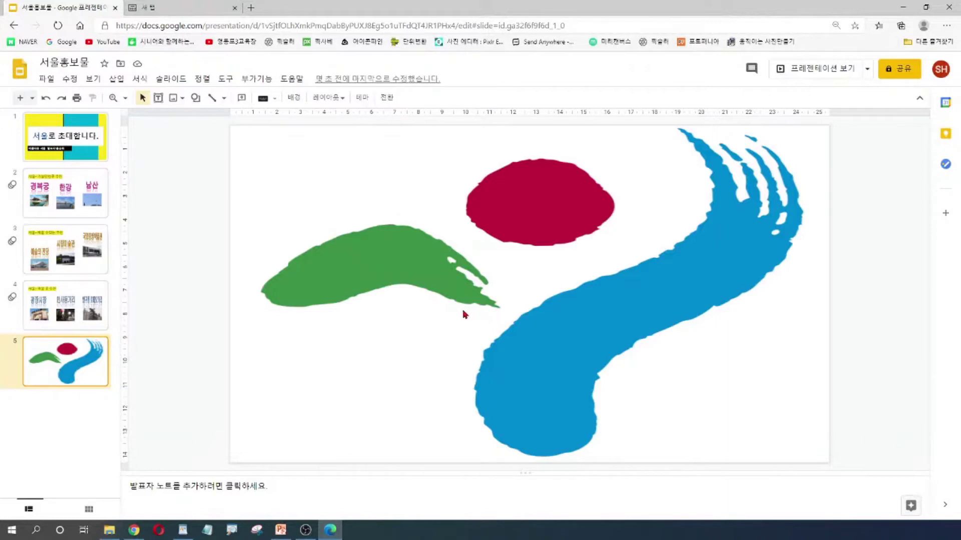
- Insert word art reading "Let's go seoul" on slide 5
key(Up)
click(65, 378)
key(ctrl)
click(116, 79)
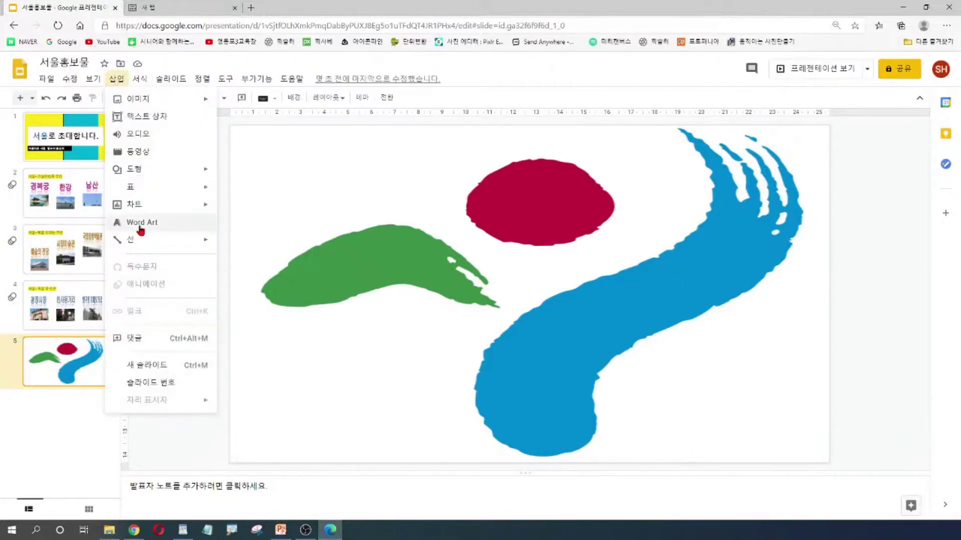
click(142, 229)
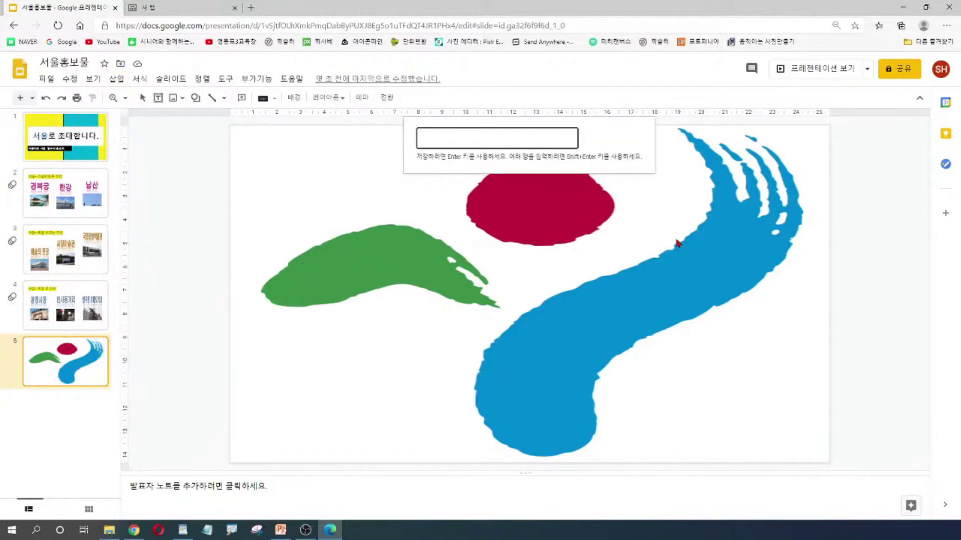
text(ㅣ)
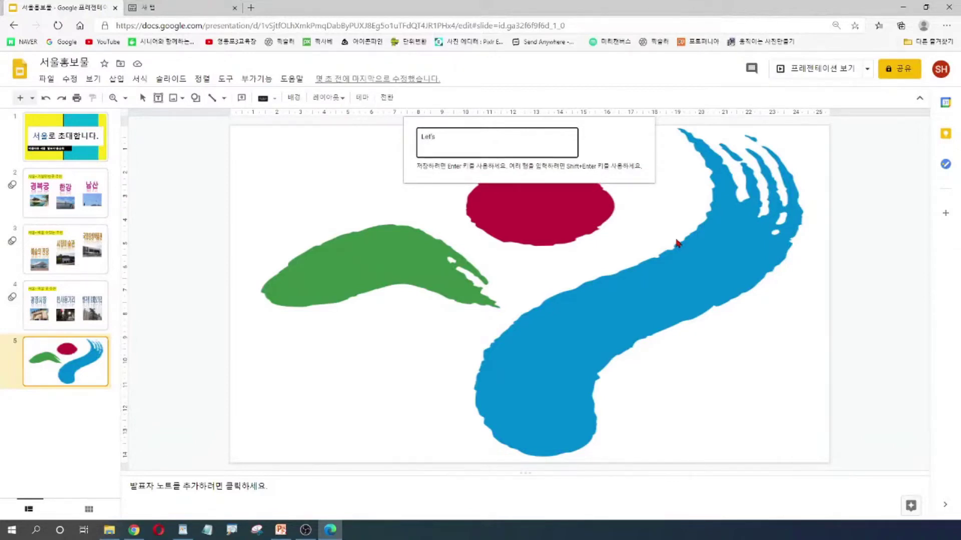
text(et'sGo Seou)
click(448, 145)
key(BackSpace)
key(BackSpace)
key(BackSpace)
text(go)
drag(449, 137, 453, 137)
click(449, 137)
key(BackSpace)
text(s)
key(Return)
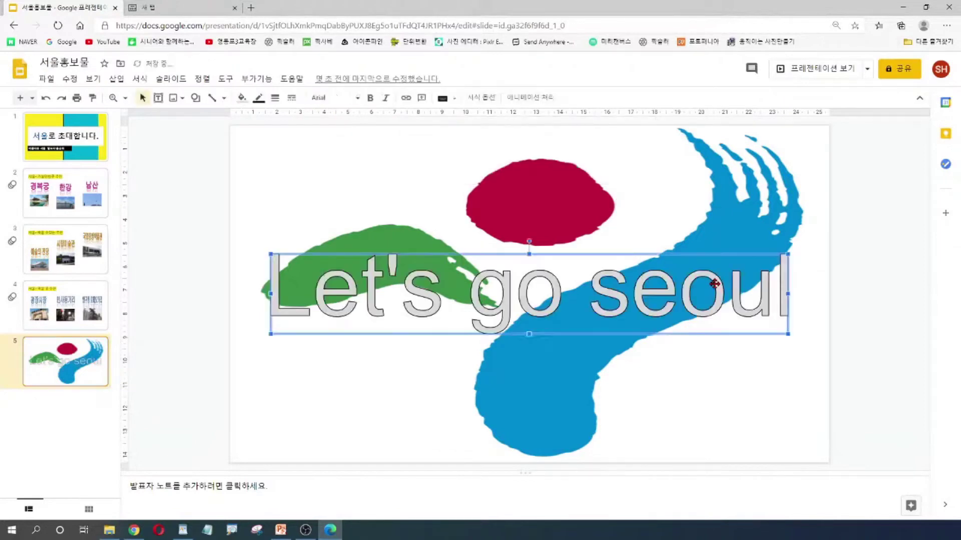
key(Escape)
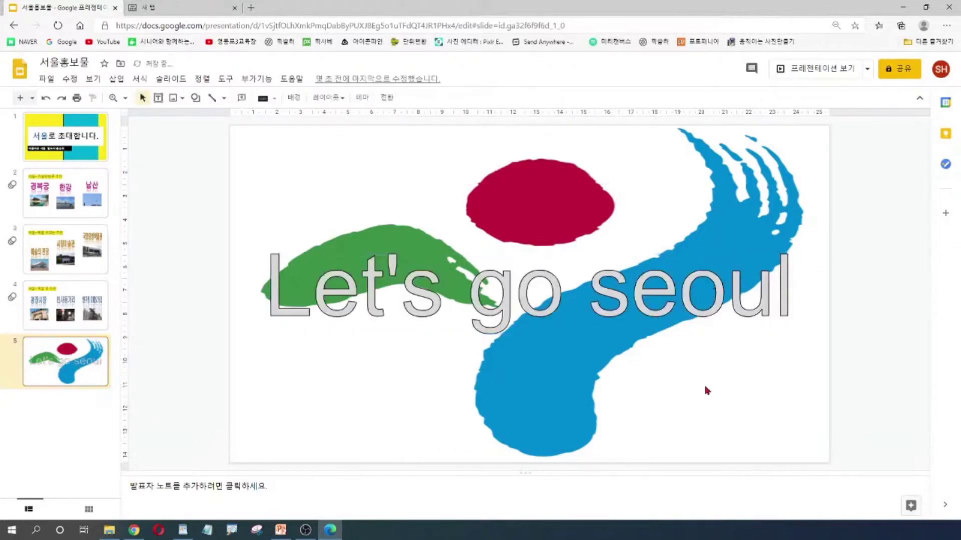
- Fill the "Let's go seoul" word art with the theme yellow and give it a black 4px outline
click(704, 317)
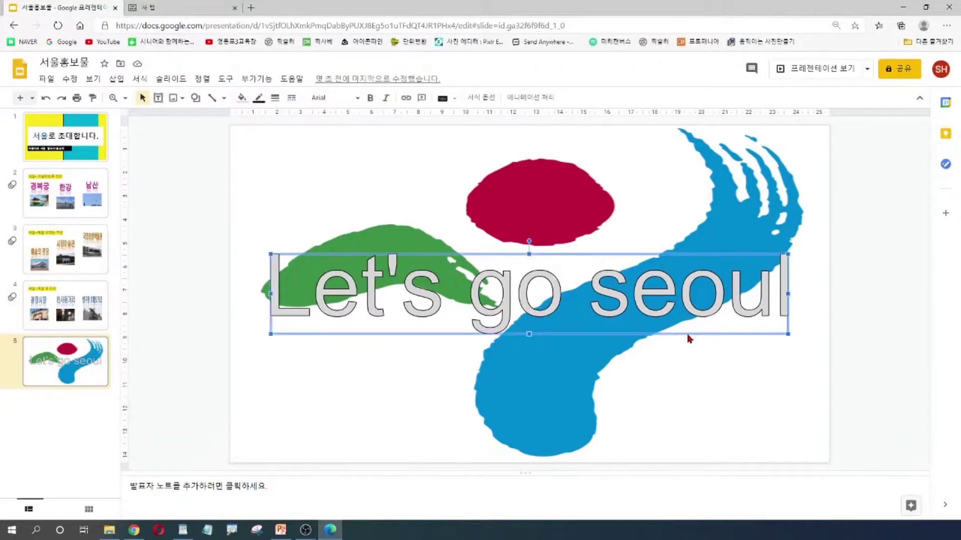
click(660, 339)
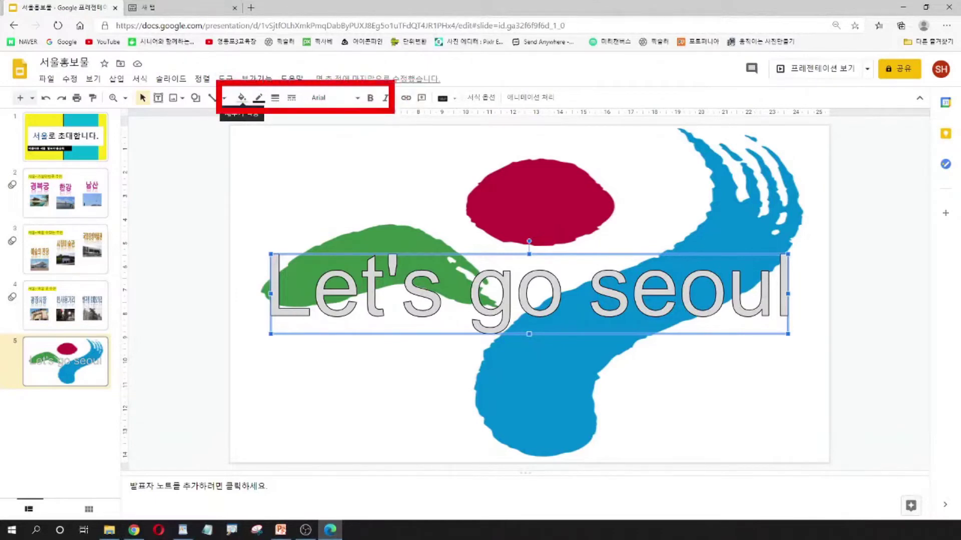
click(242, 99)
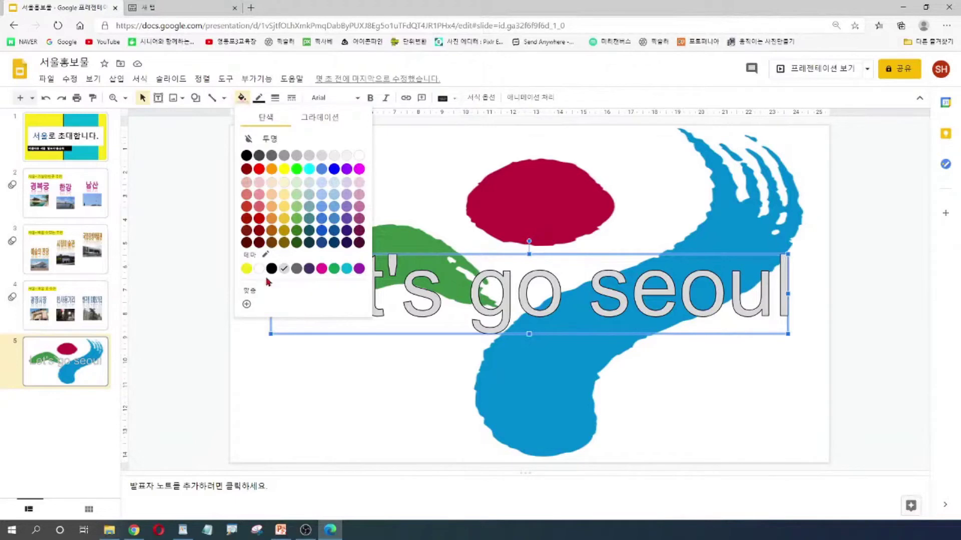
click(247, 269)
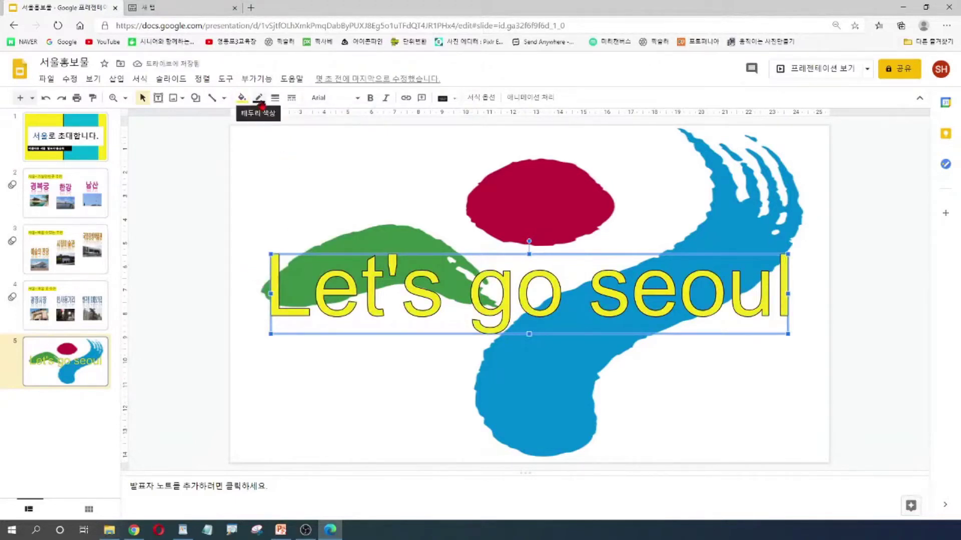
click(259, 100)
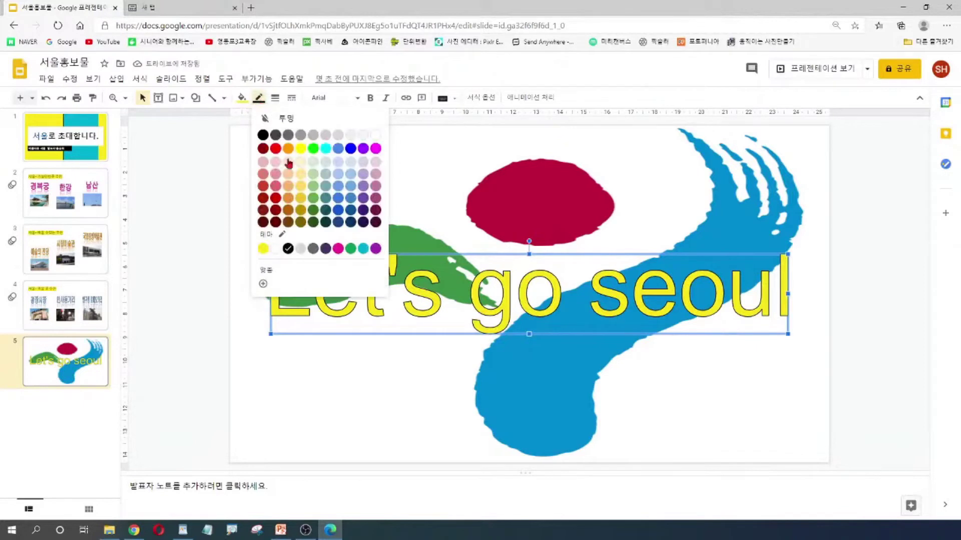
click(261, 135)
click(275, 98)
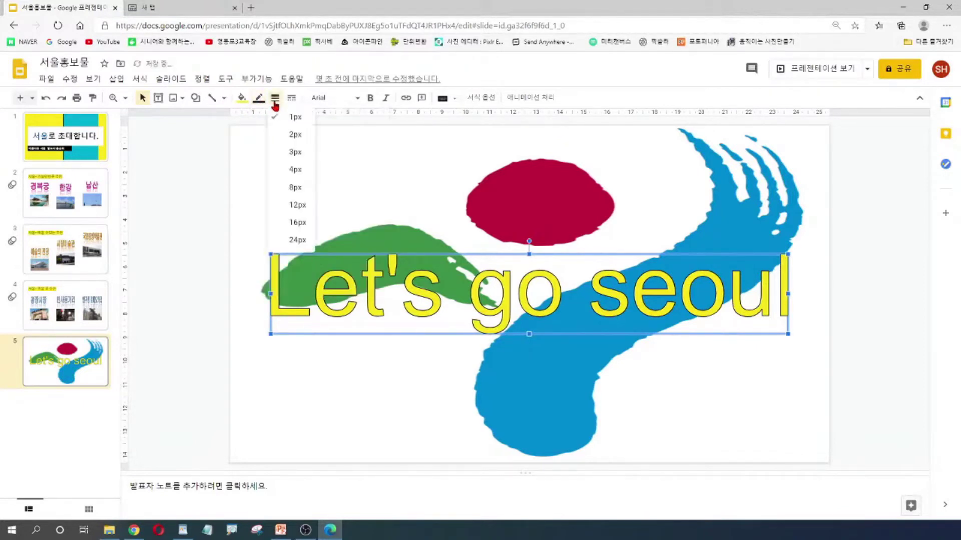
click(294, 170)
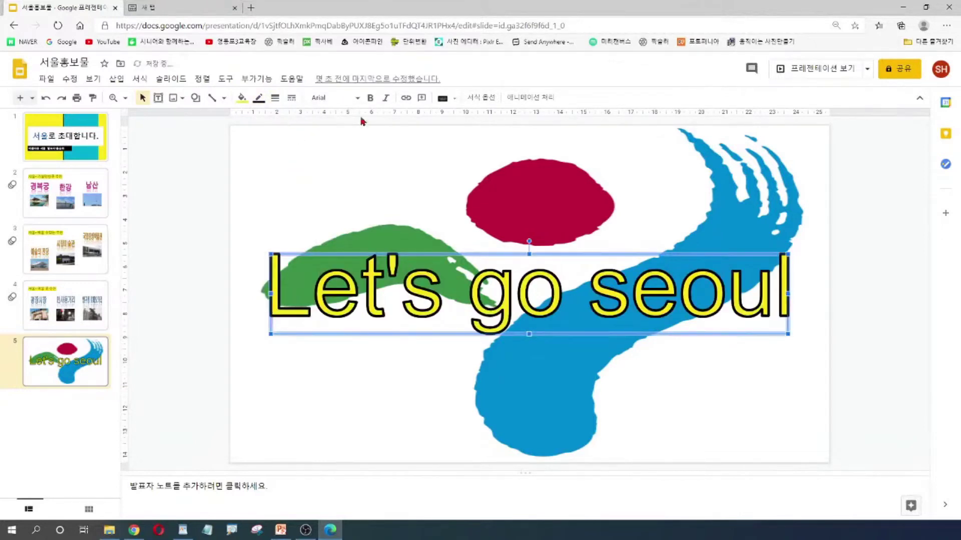
- Make the "Let's go seoul" word art bold and italic
click(372, 100)
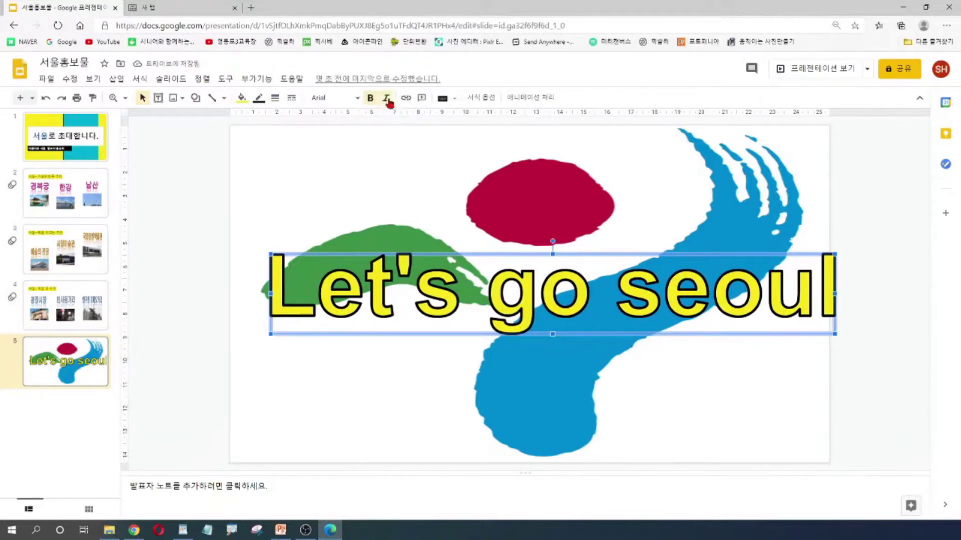
click(388, 100)
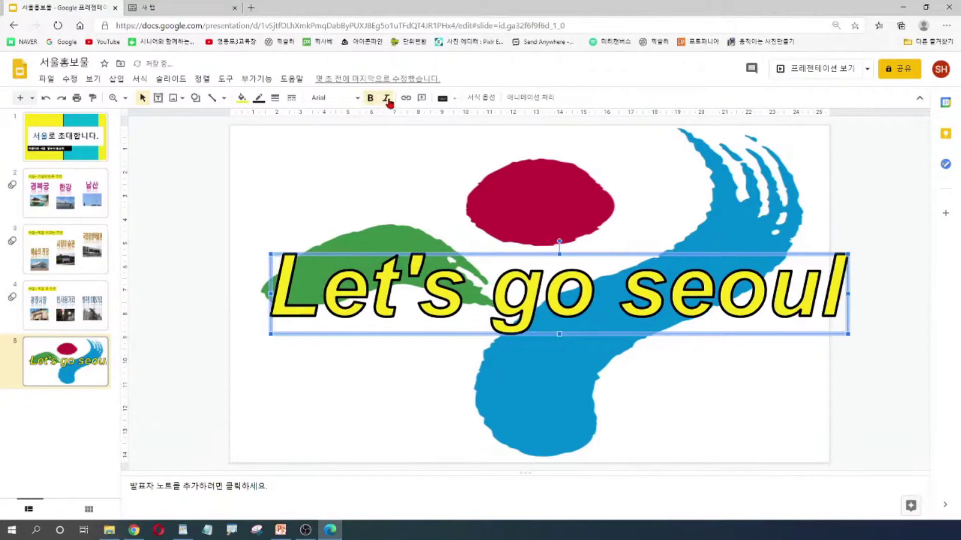
key(ctrl)
key(ctrl)
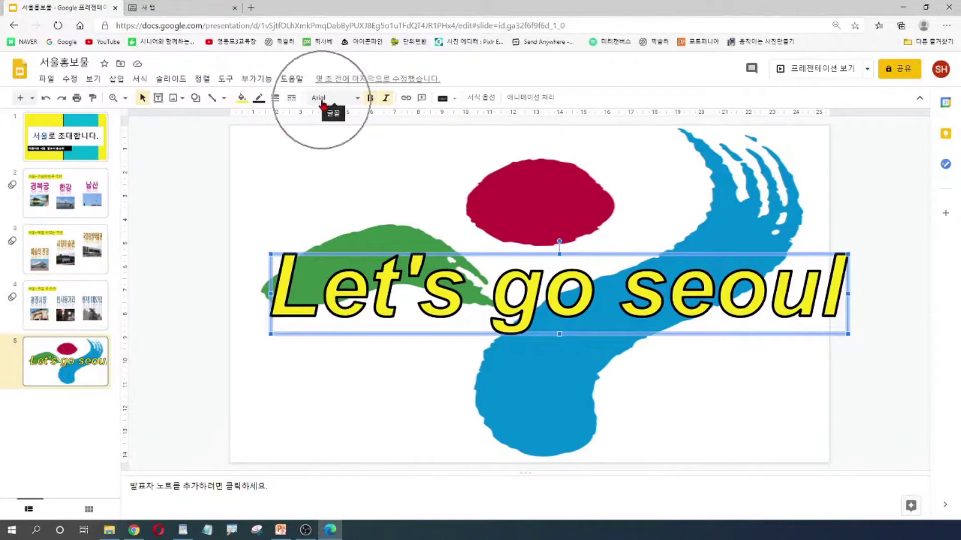
- Set the word art's font to Single Day and move it slightly to the right towards the slide's centre
click(358, 100)
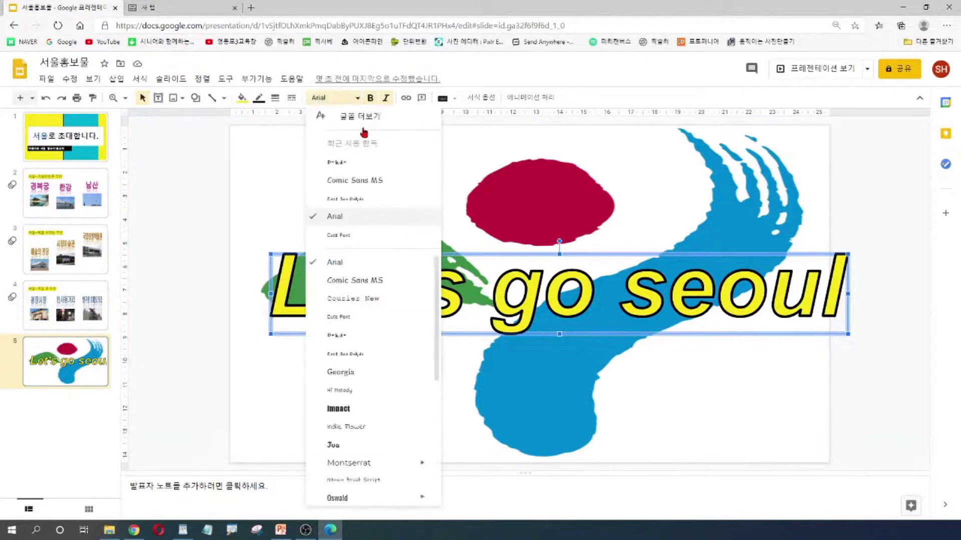
click(339, 162)
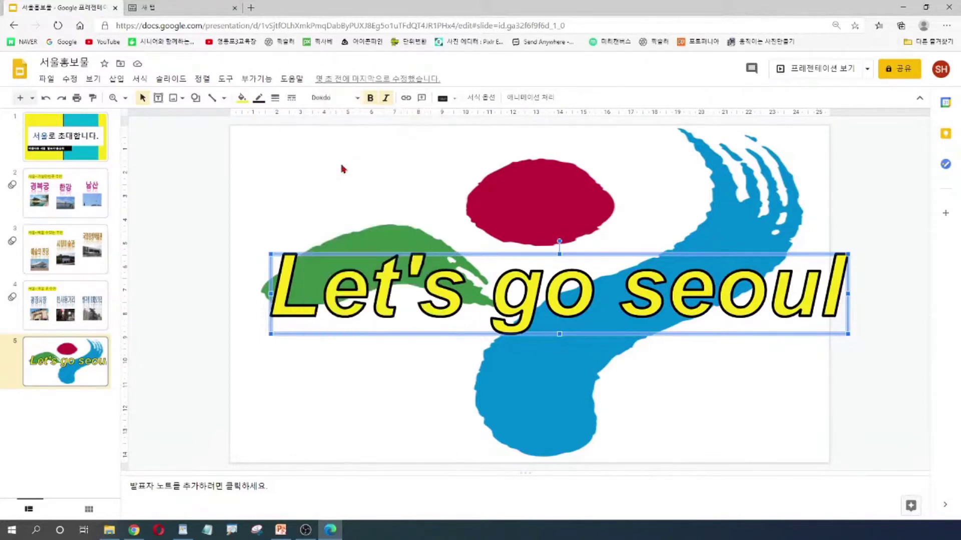
click(358, 100)
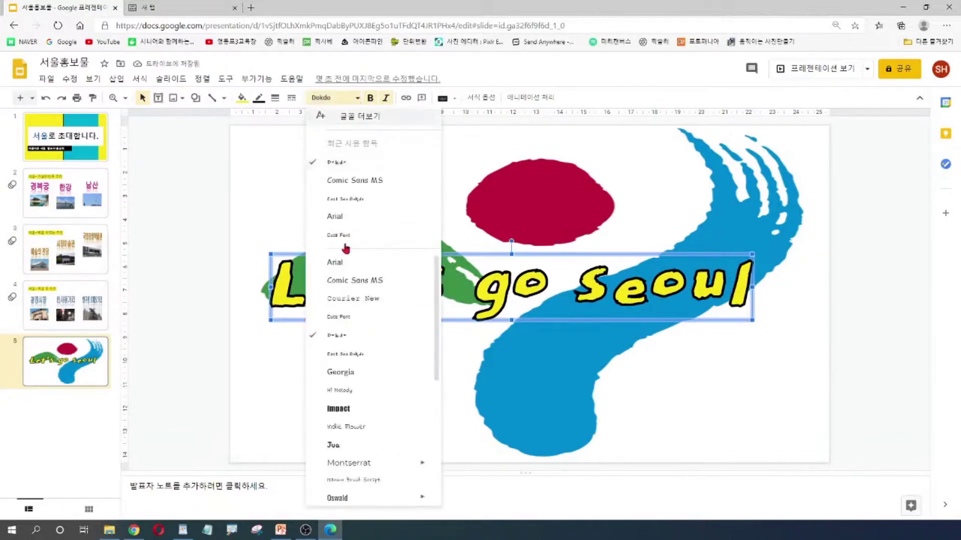
scroll(376, 388, down, 2)
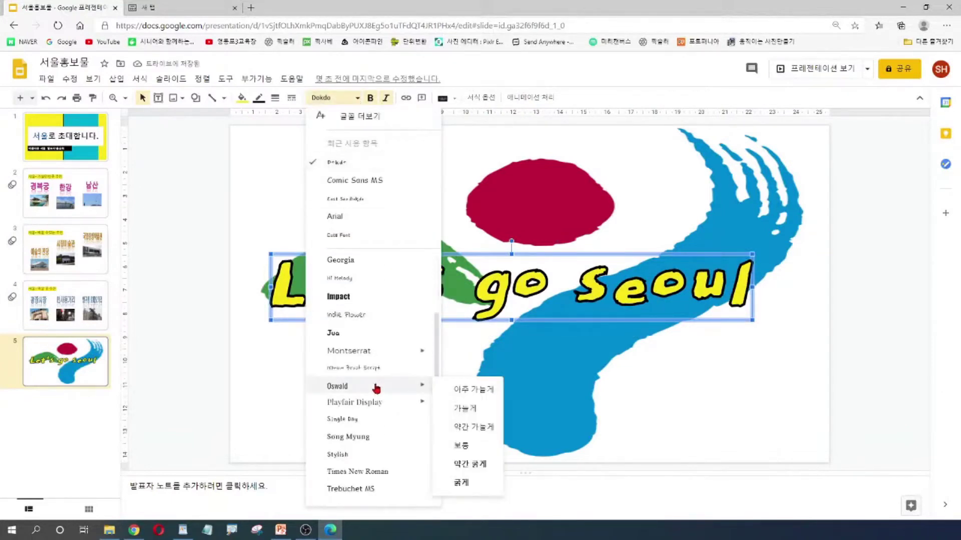
scroll(375, 396, down, 3)
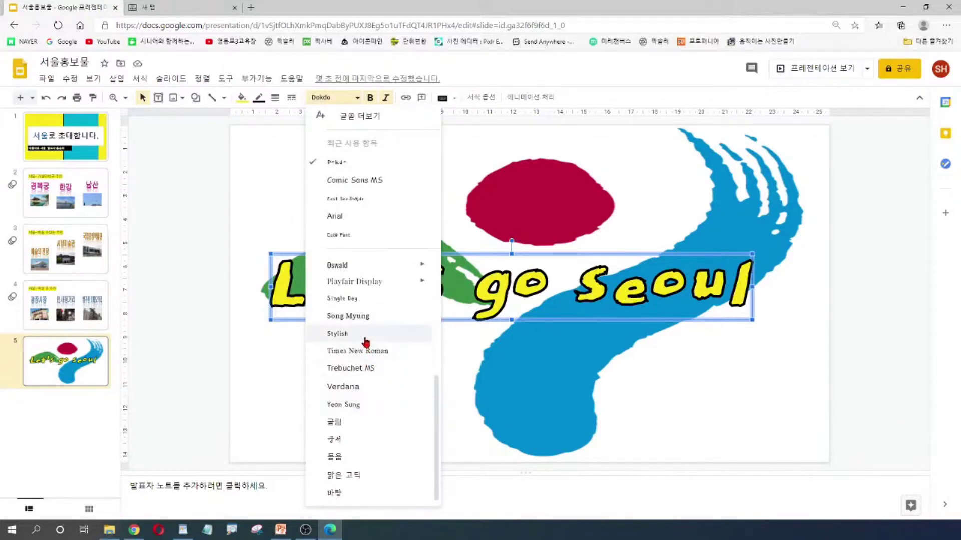
click(351, 300)
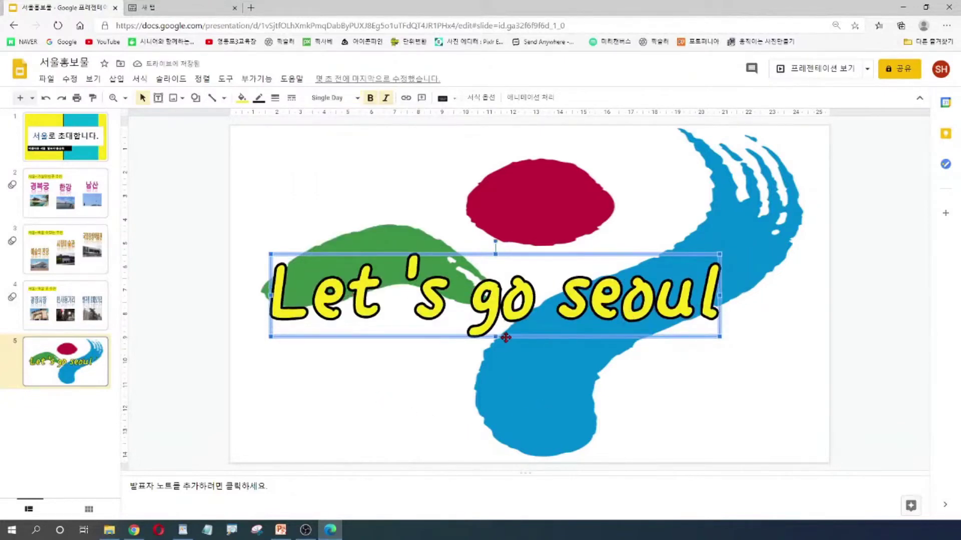
drag(519, 337, 528, 339)
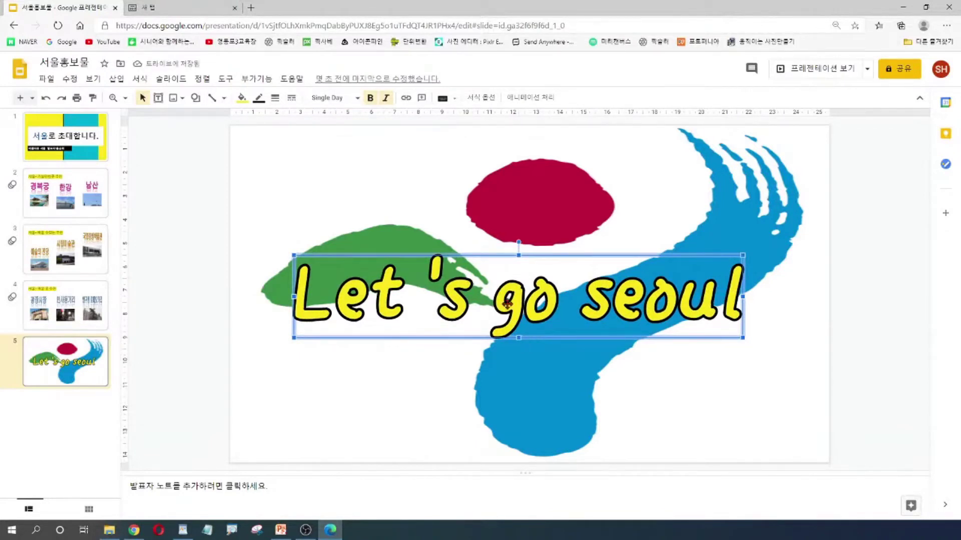
- Fill the "Let's go seoul" word art with the light yellow radial gradient
click(241, 99)
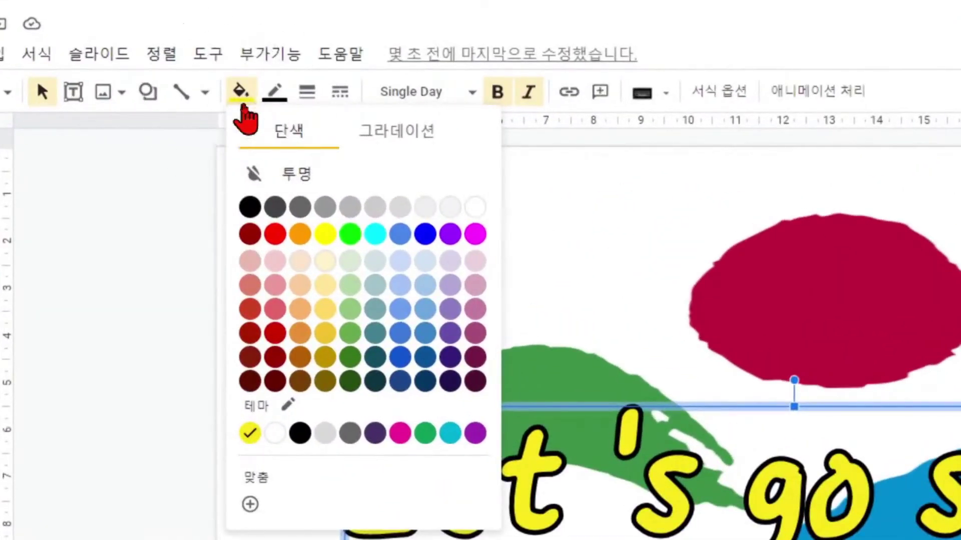
click(302, 146)
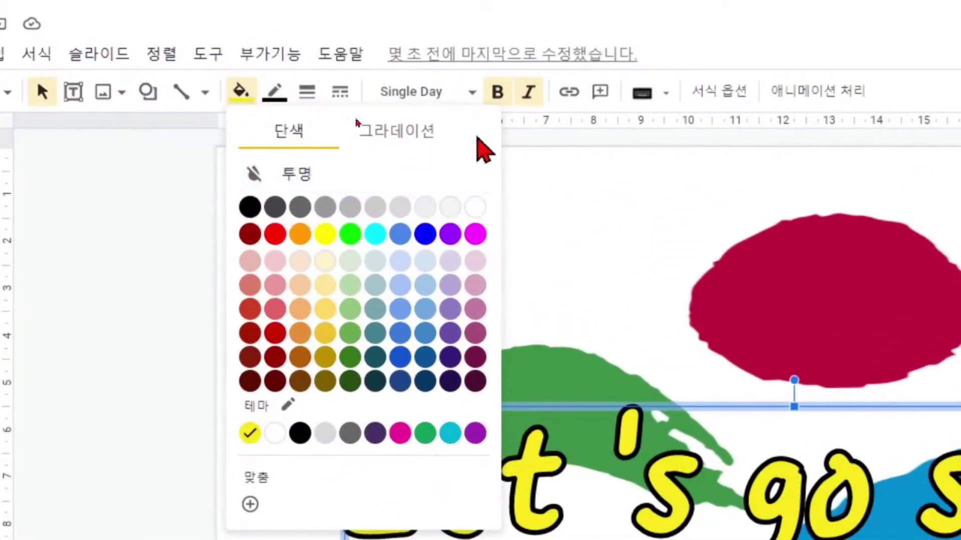
click(405, 134)
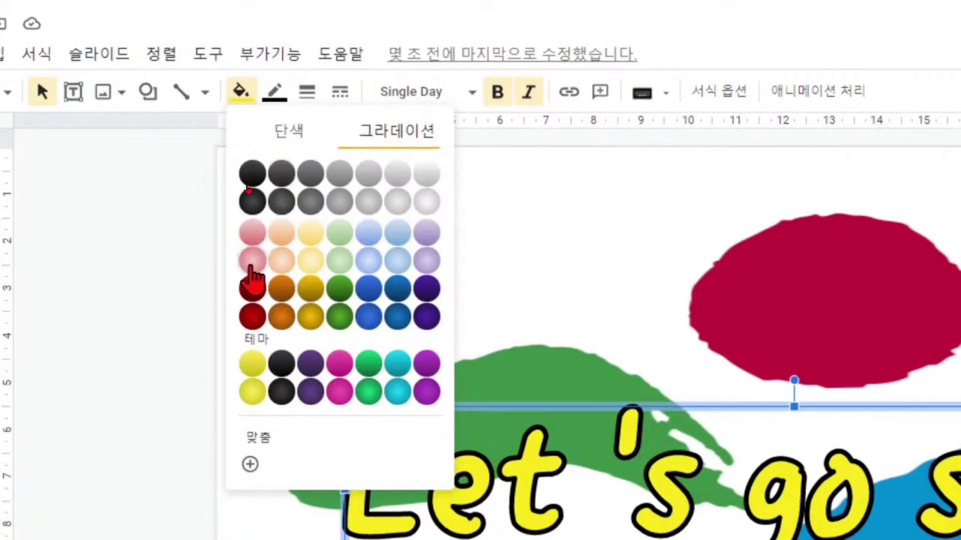
click(312, 261)
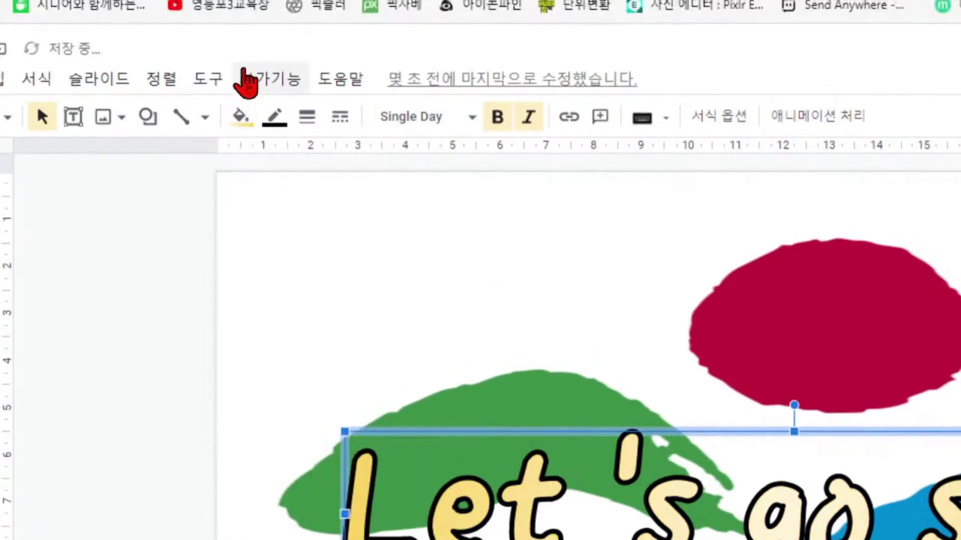
- Try the dark yellow radial gradient on the word art and return to the light yellow radial gradient
click(243, 94)
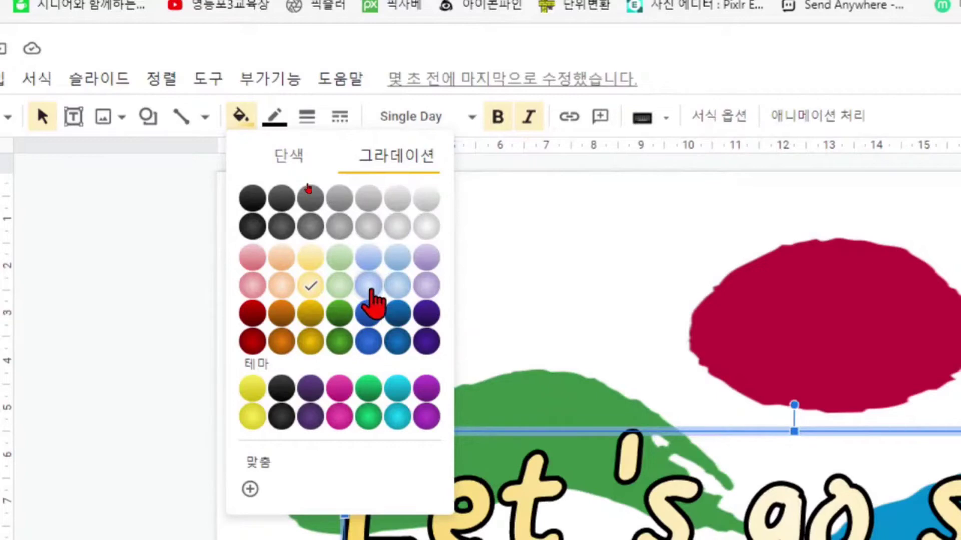
click(304, 350)
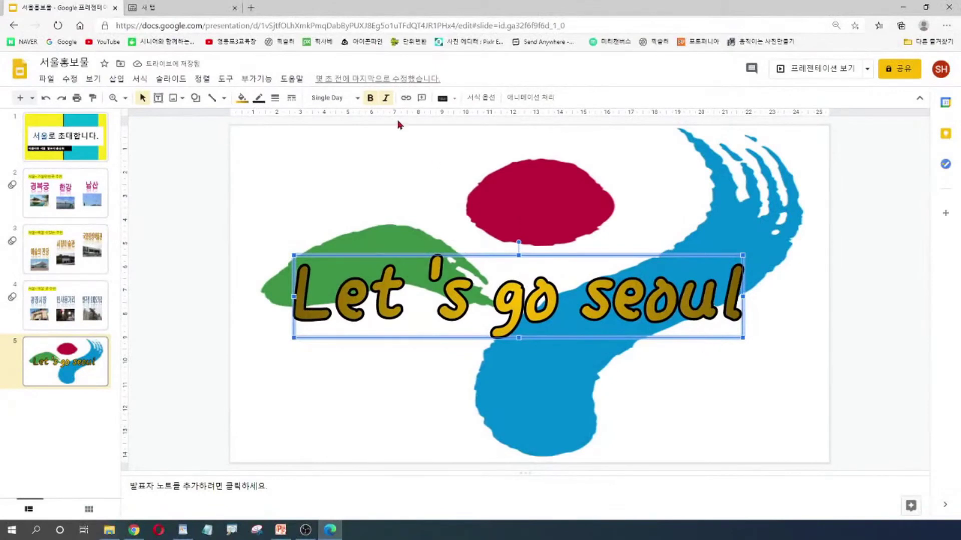
click(242, 98)
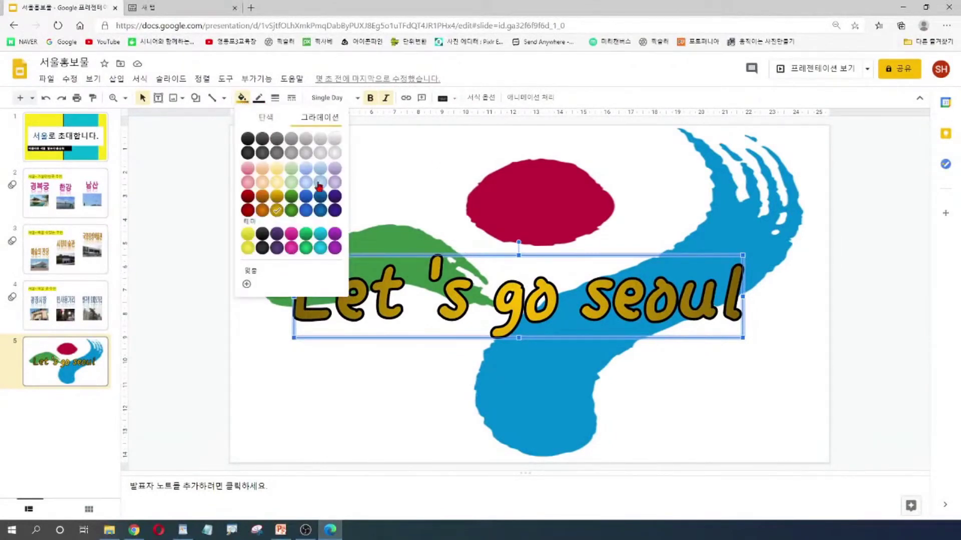
click(278, 183)
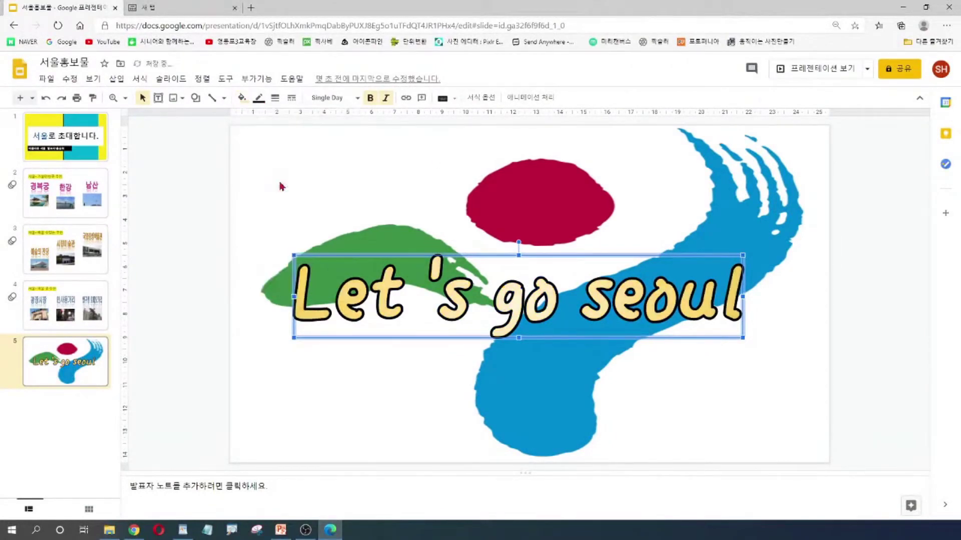
- Move the "Let's go seoul" word art slightly down and add an object animation to it
drag(532, 339, 533, 348)
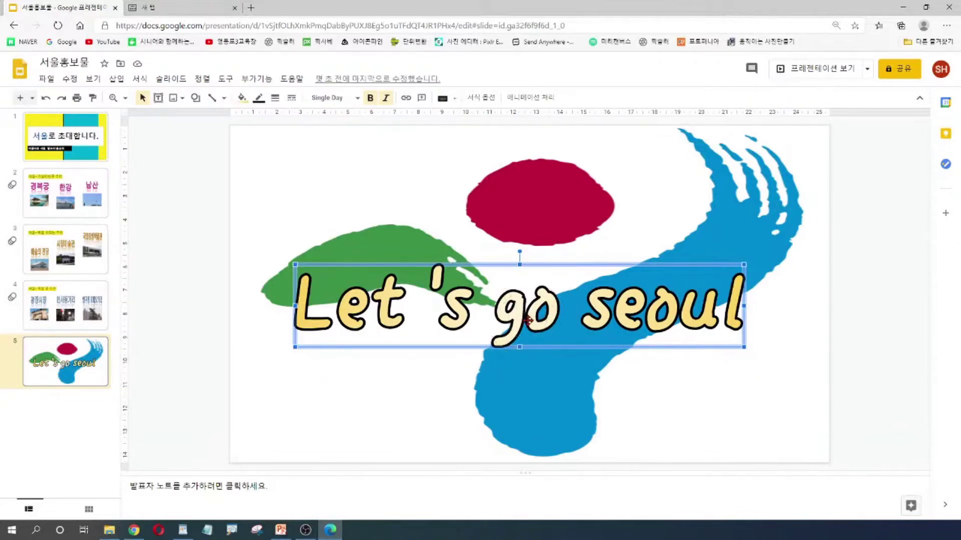
right_click(521, 314)
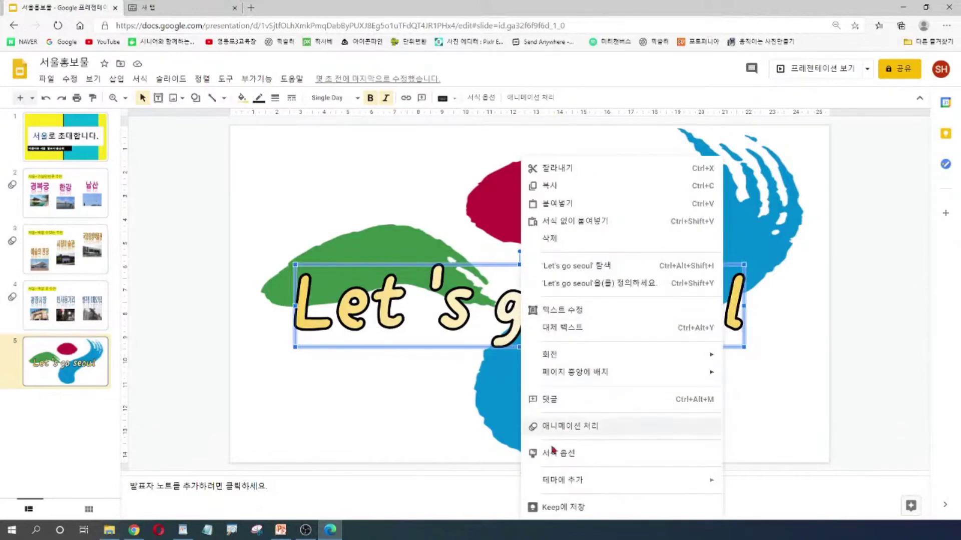
click(571, 431)
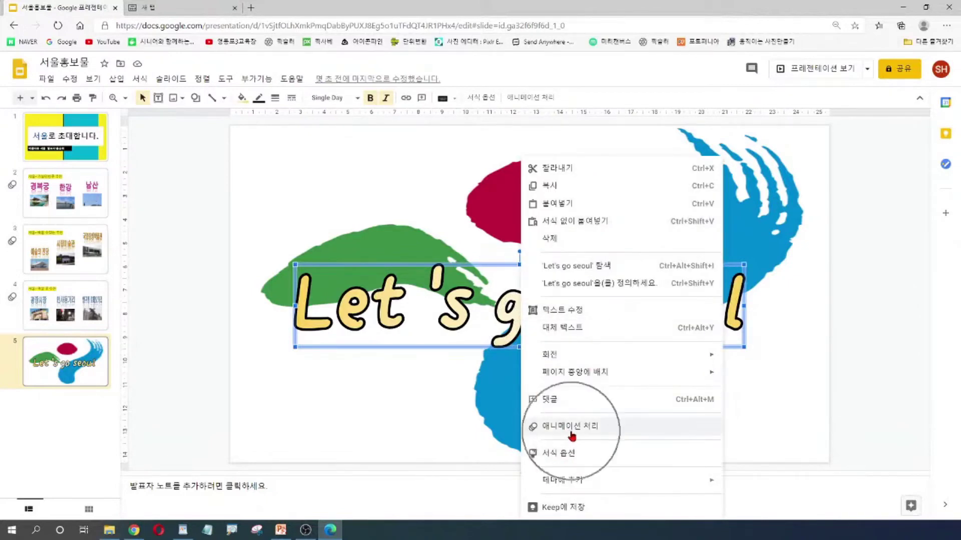
click(570, 428)
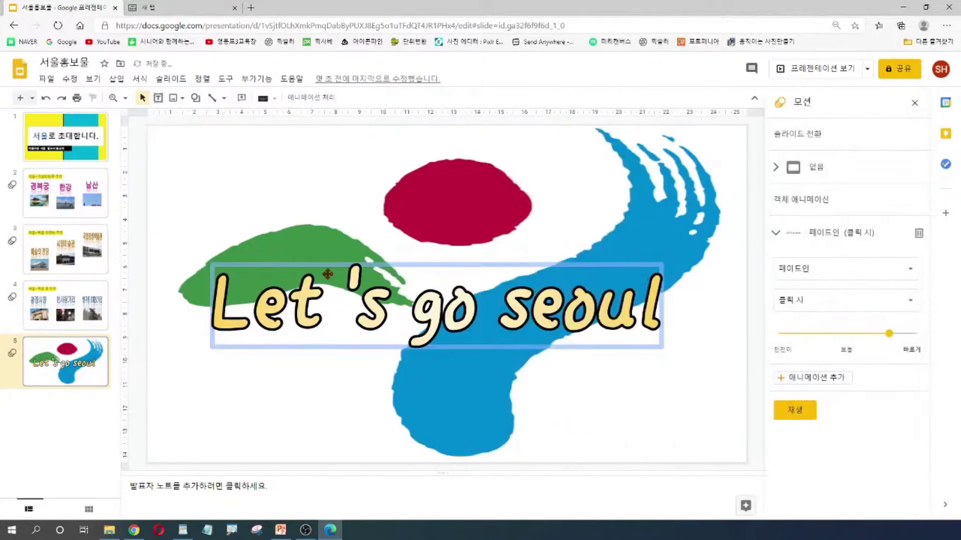
- Change the word art's animation effect to 회전 (spin)
click(502, 334)
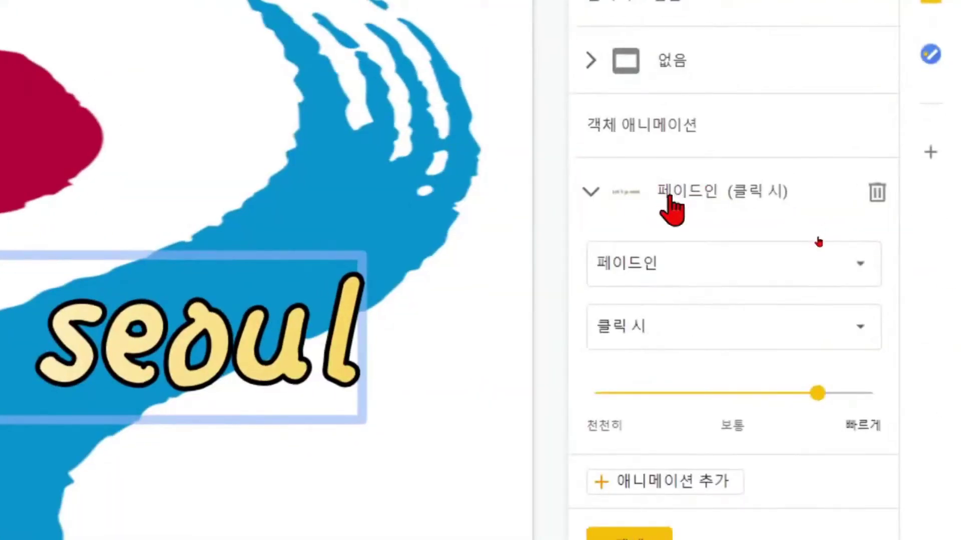
click(699, 198)
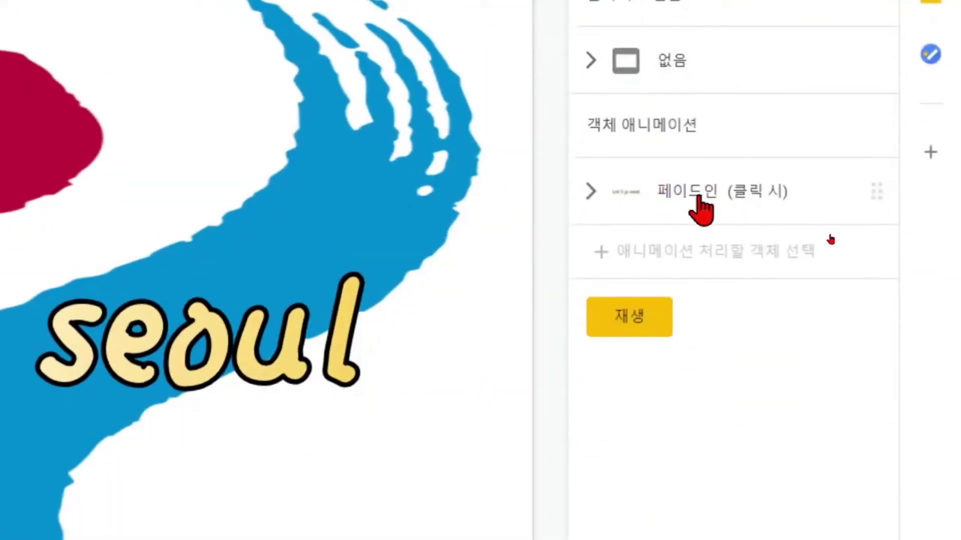
click(699, 198)
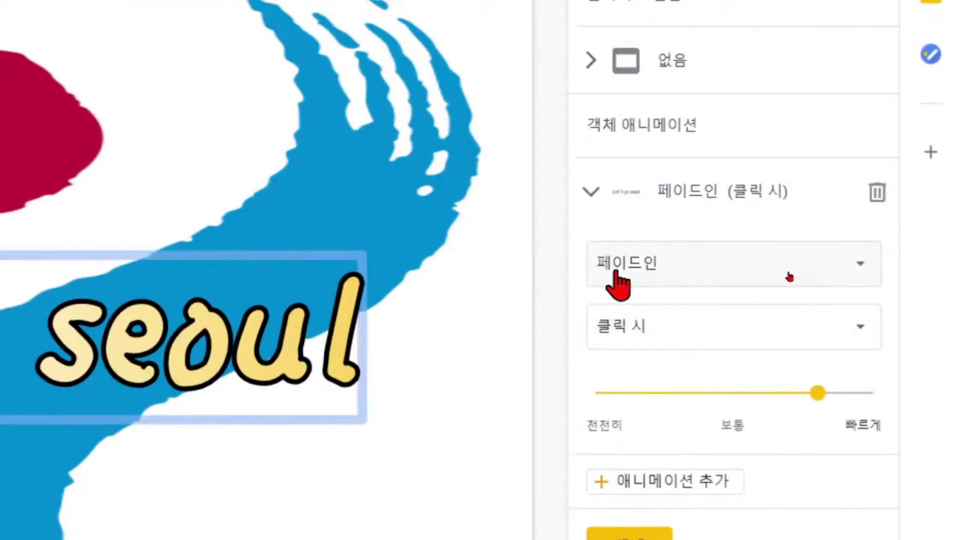
click(776, 264)
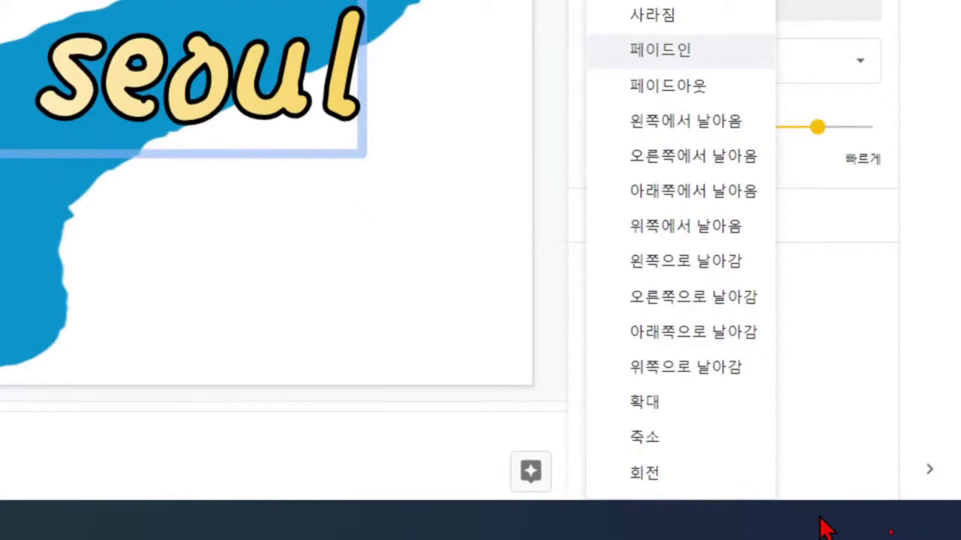
click(642, 476)
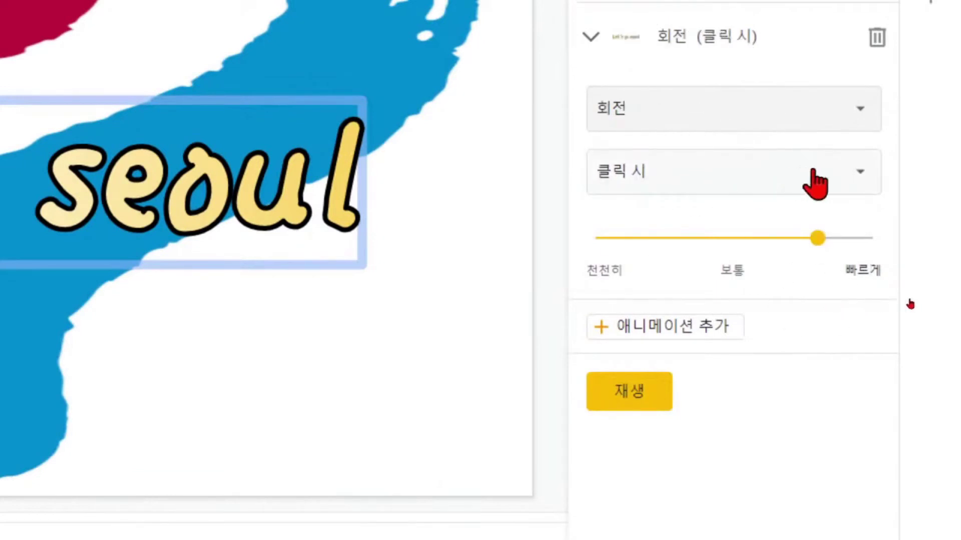
- Set the spin animation to start after the previous animation (이전 애니메이션 완료 후) at medium speed (보통), and preview it
click(858, 180)
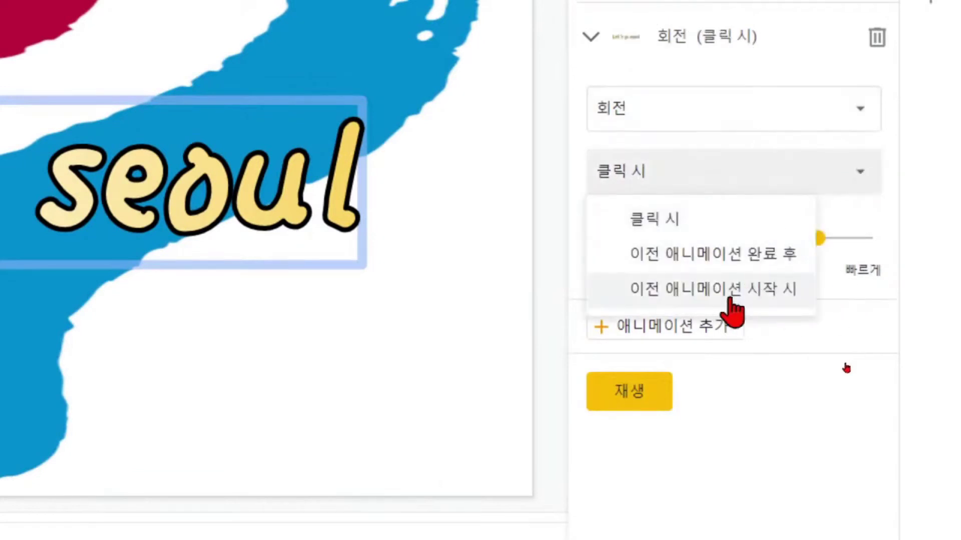
click(734, 256)
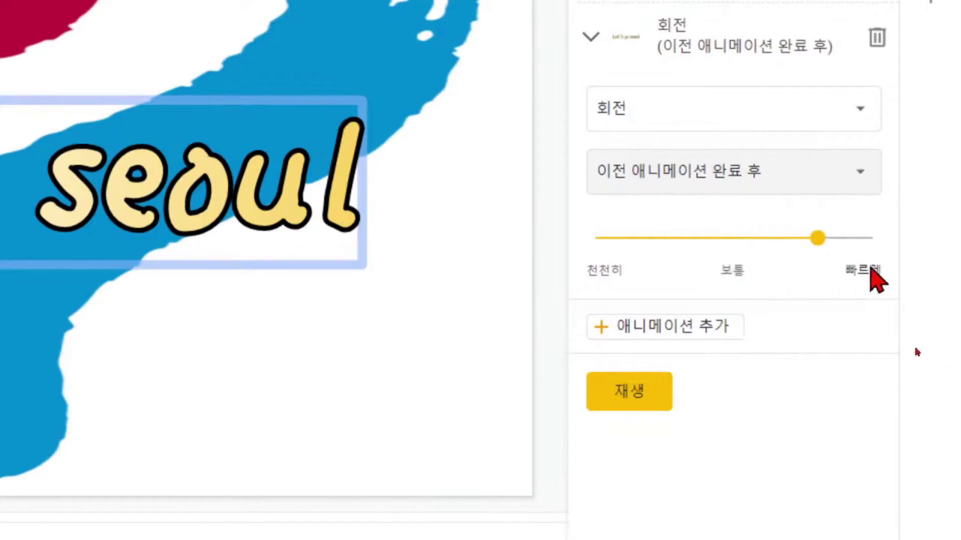
drag(818, 238, 740, 238)
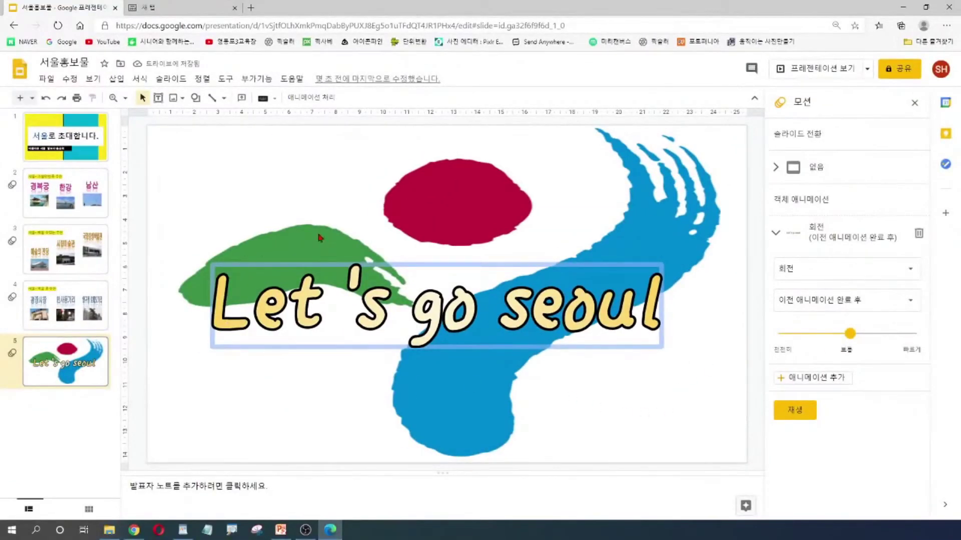
click(799, 414)
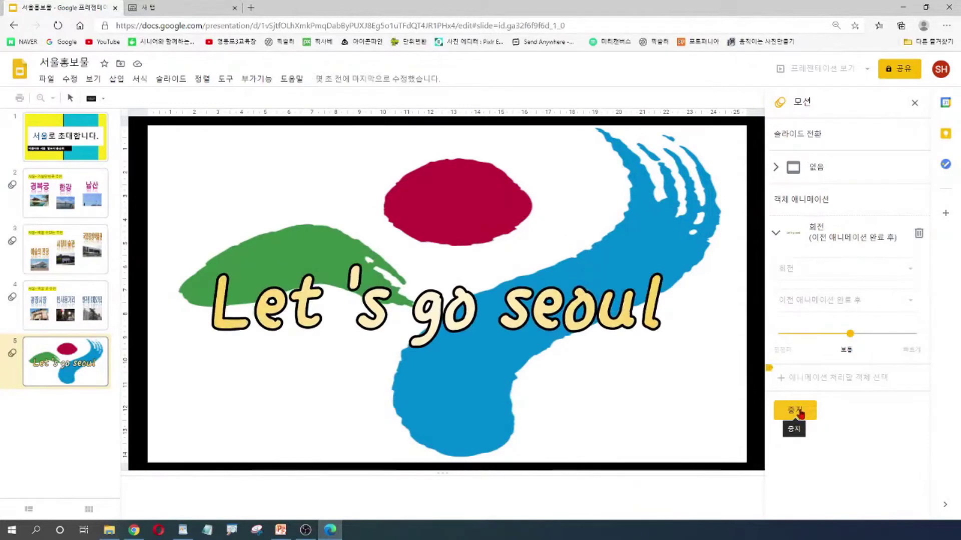
click(798, 414)
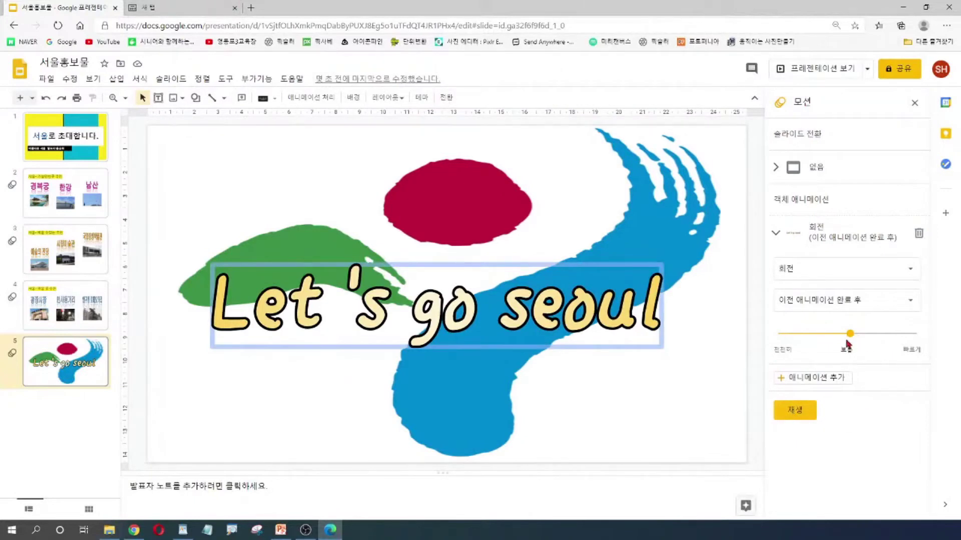
- Apply the 시프트 theme to the presentation from the title slide and check how slides 2 to 5 look with it
key(ctrl)
key(ctrl)
click(77, 148)
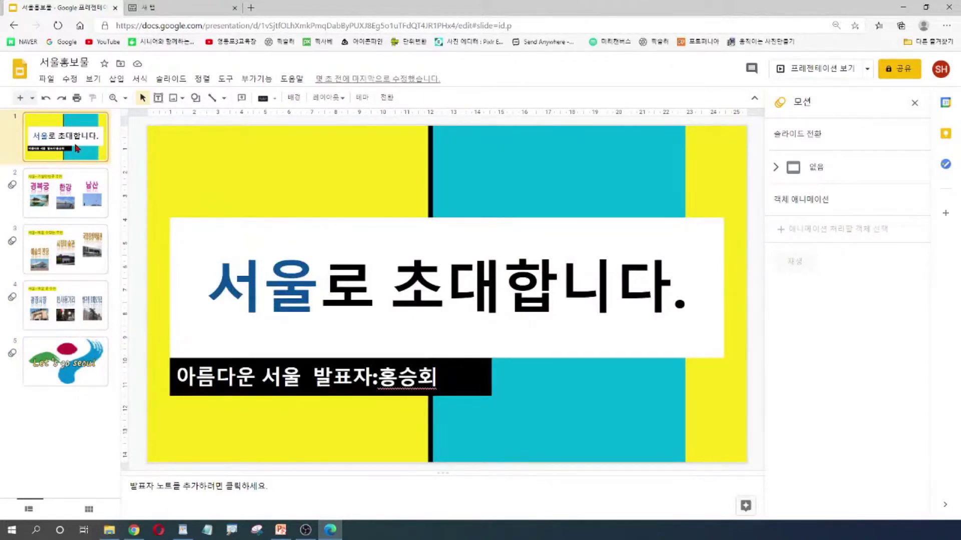
click(75, 132)
click(172, 80)
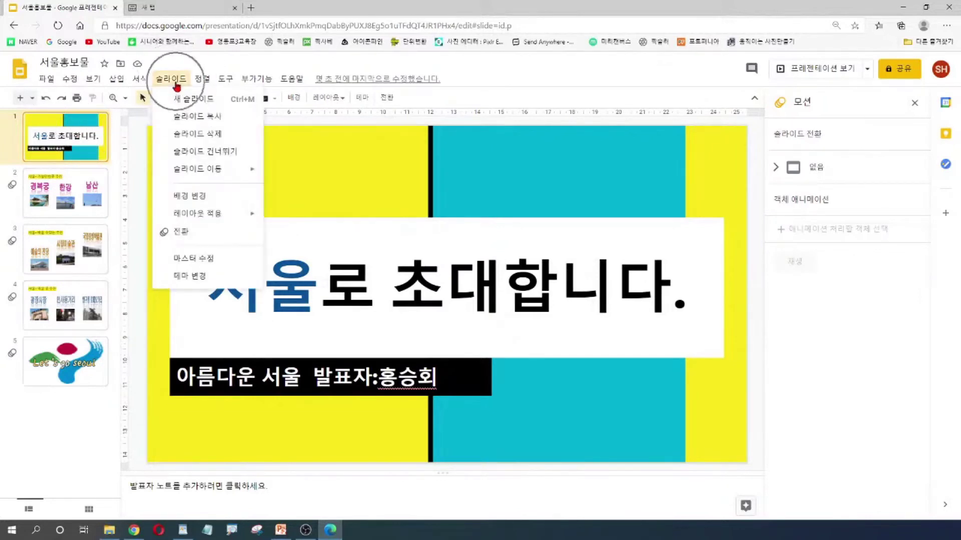
click(197, 277)
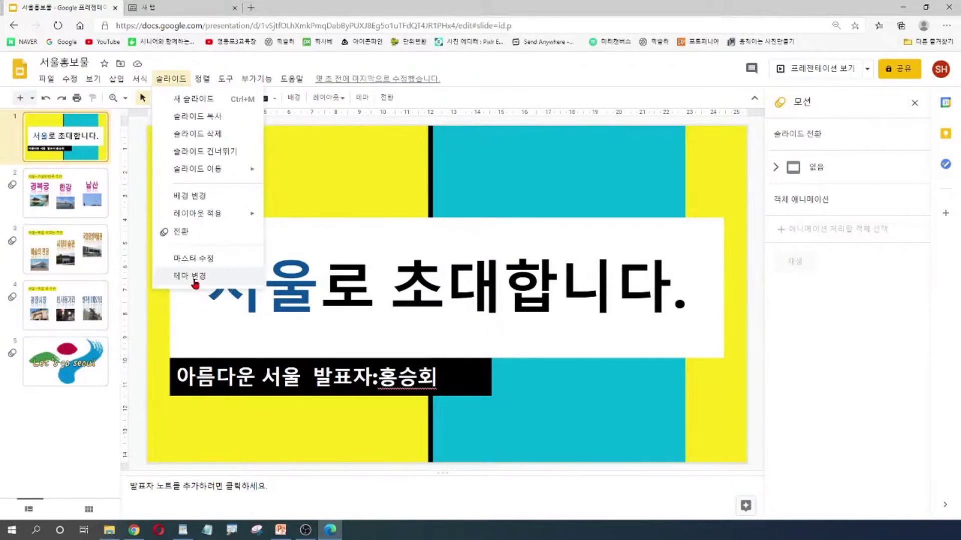
click(195, 276)
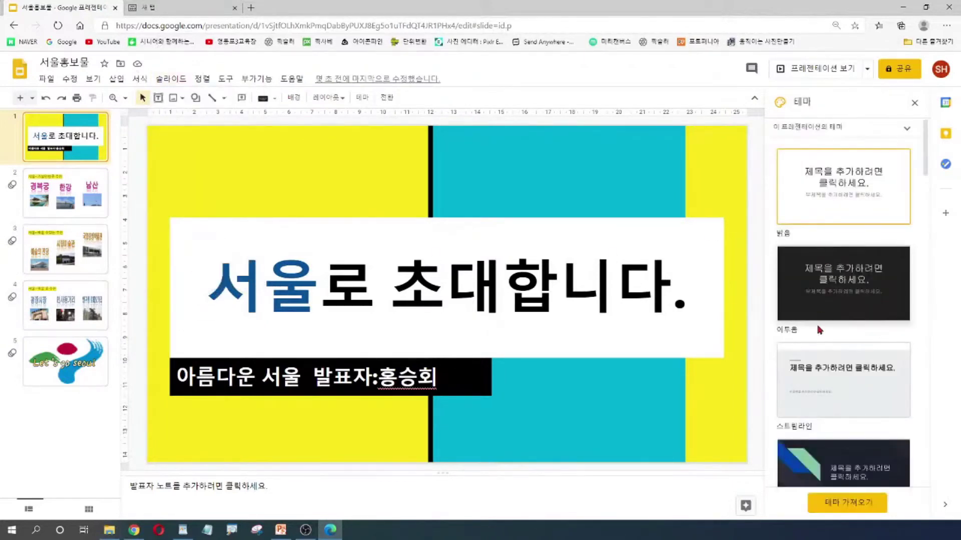
drag(926, 180, 928, 213)
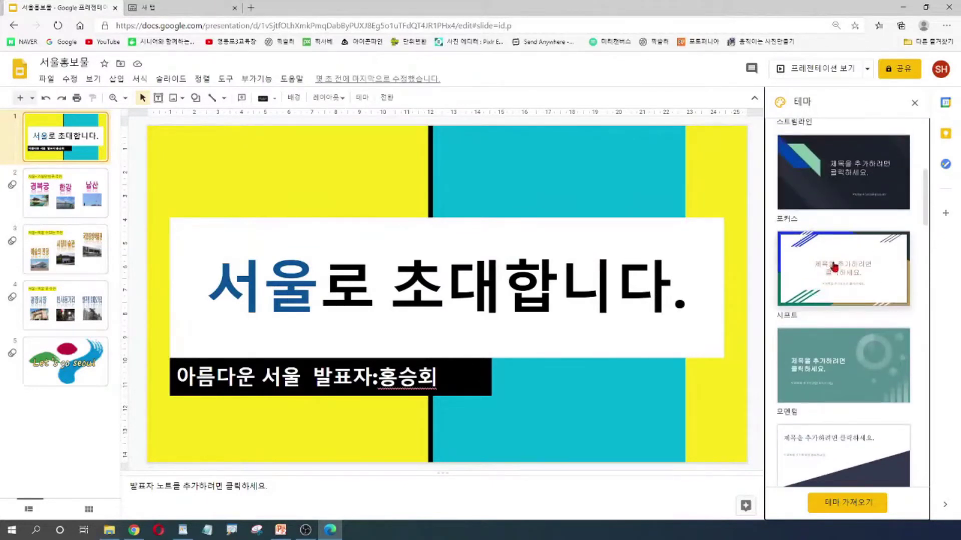
click(859, 271)
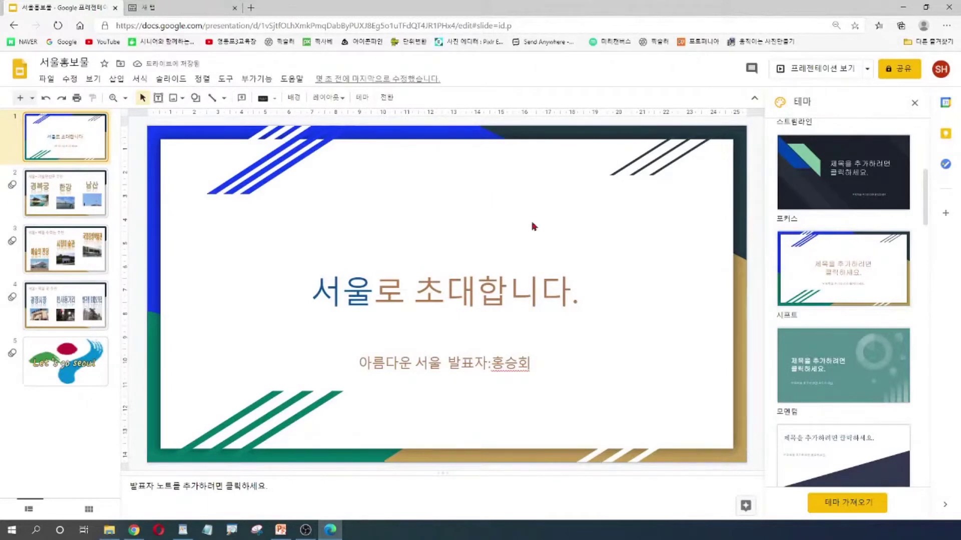
click(84, 205)
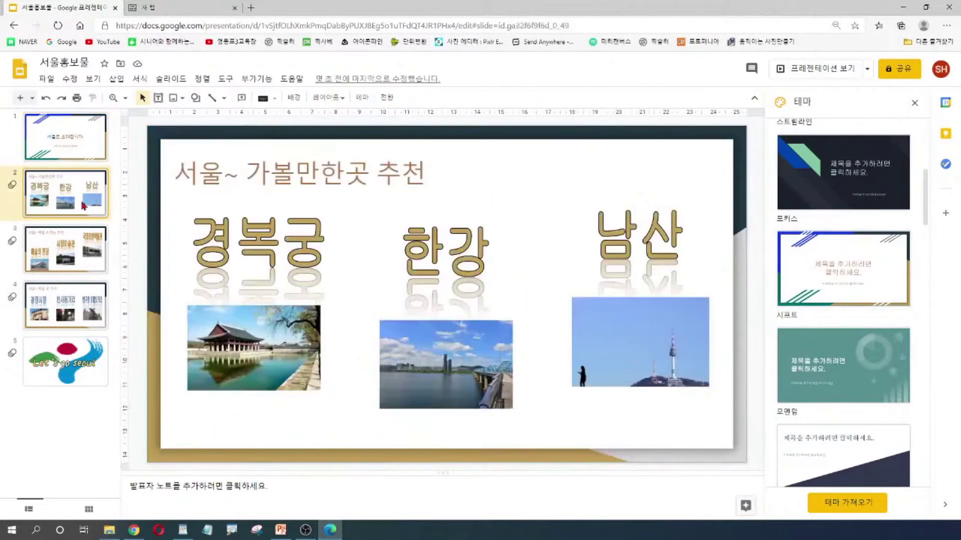
click(72, 258)
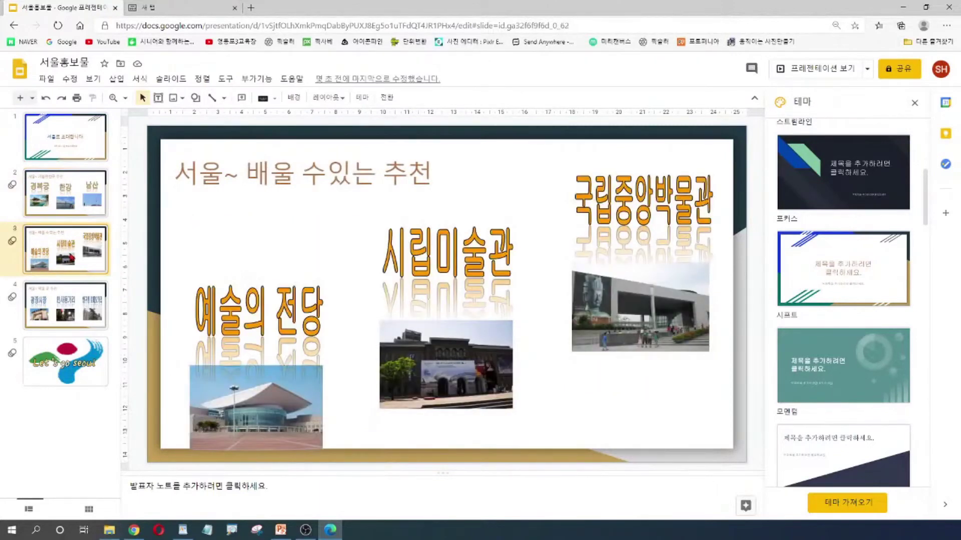
click(62, 308)
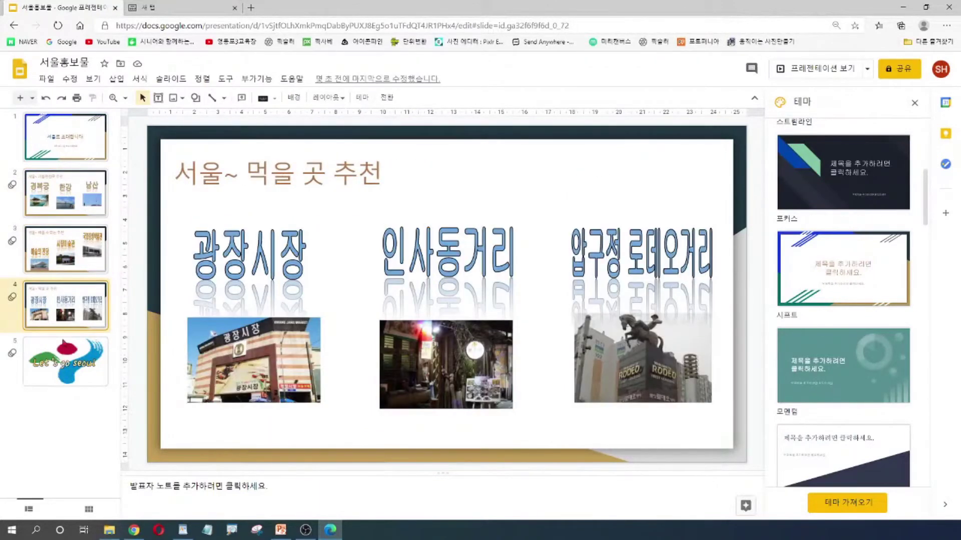
click(67, 367)
click(76, 310)
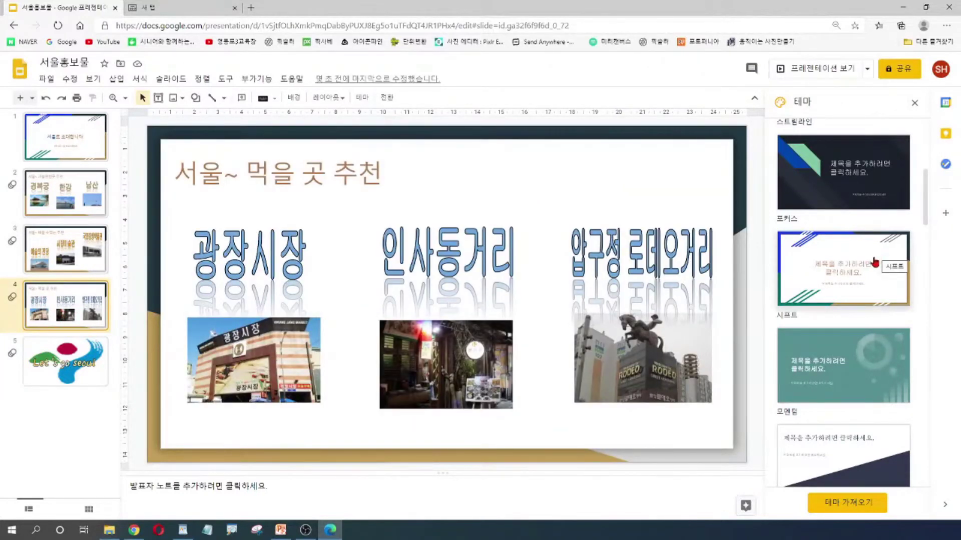
- Apply the 포커스 theme to the presentation and check slides 1 to 4 with it
click(839, 178)
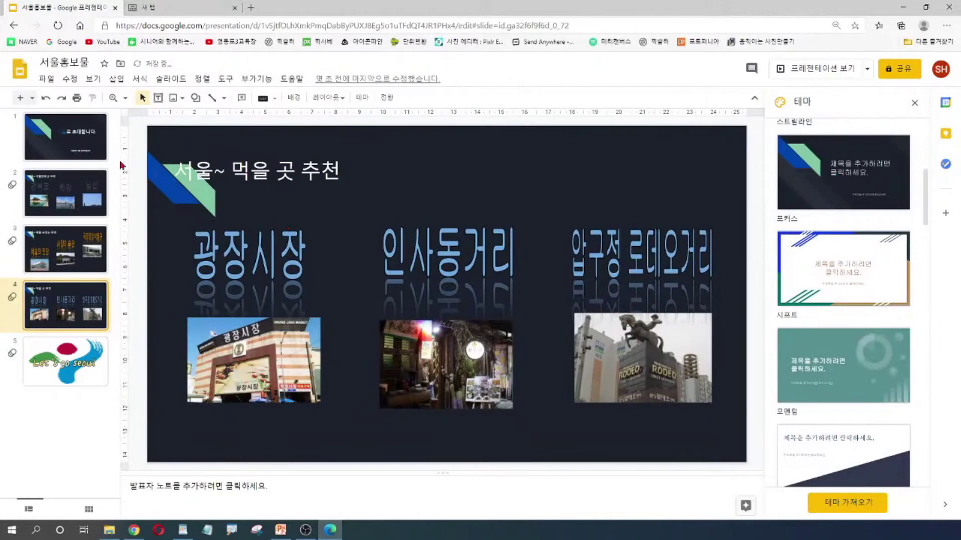
click(53, 150)
click(66, 217)
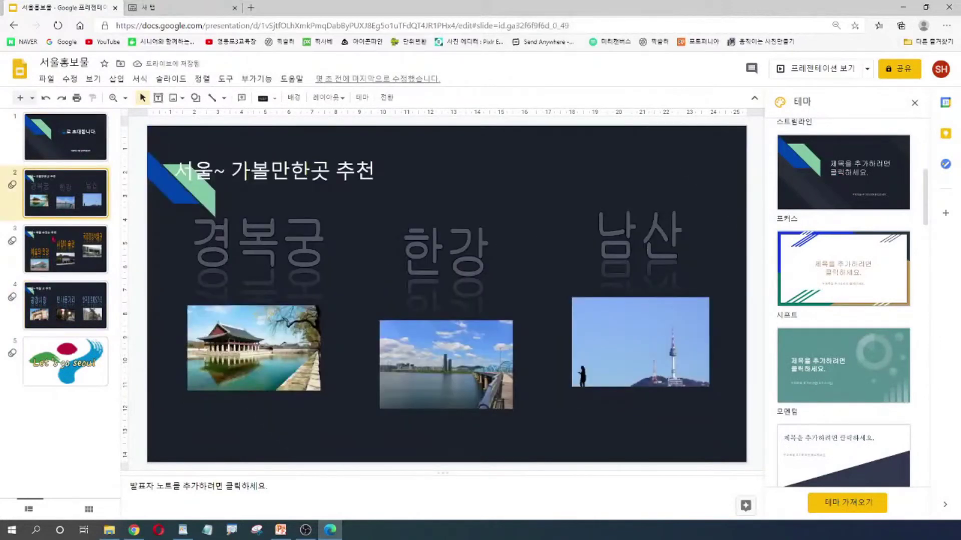
click(59, 255)
click(58, 302)
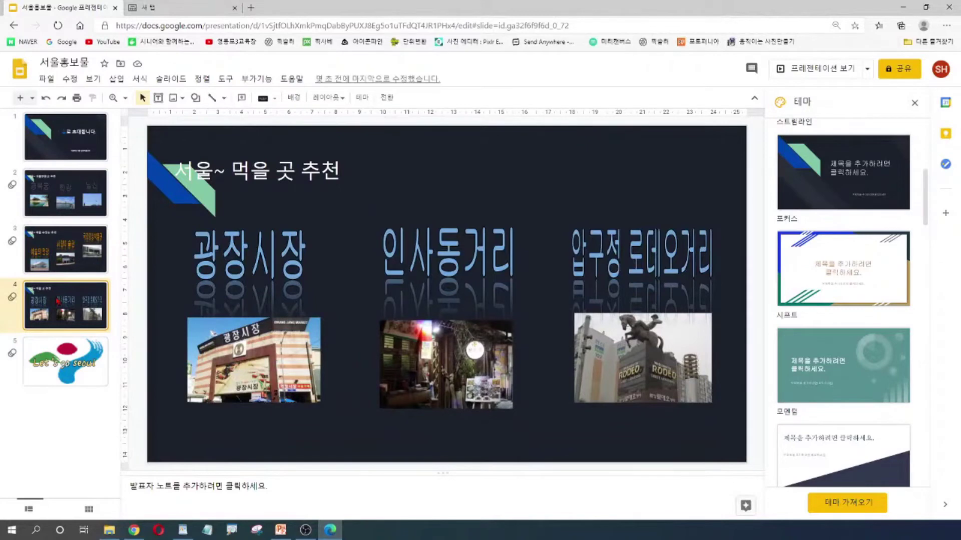
- Switch the presentation to the 시프트 theme, and replace it with the 팝 theme
click(825, 250)
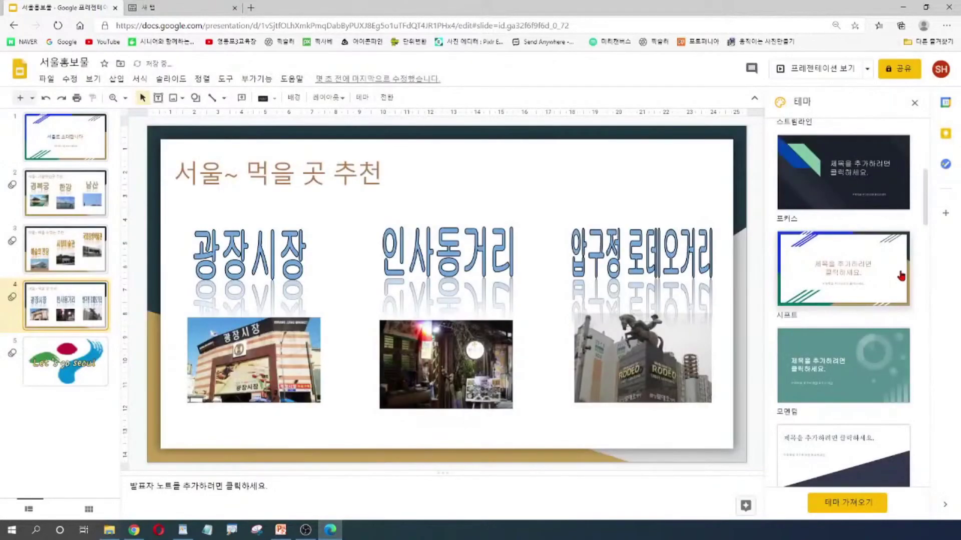
drag(927, 206, 930, 411)
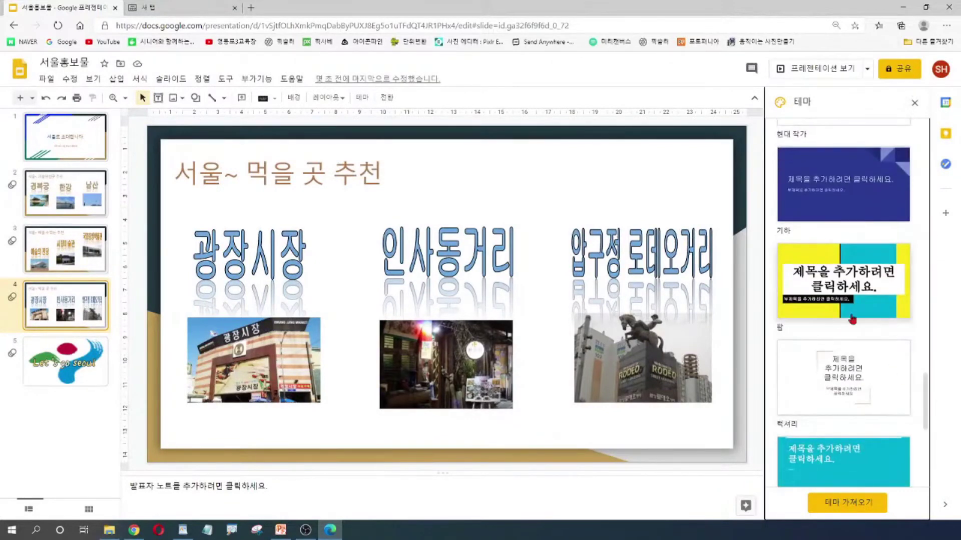
click(840, 285)
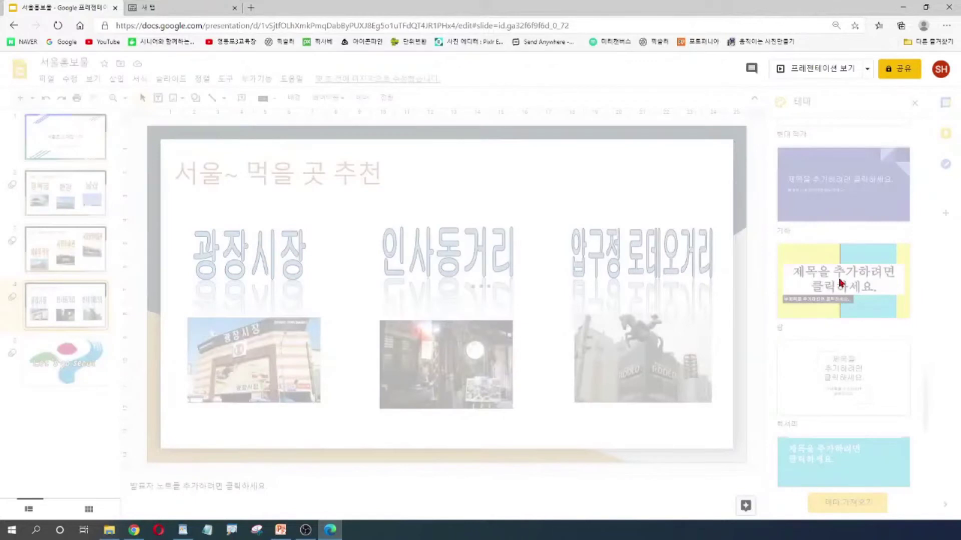
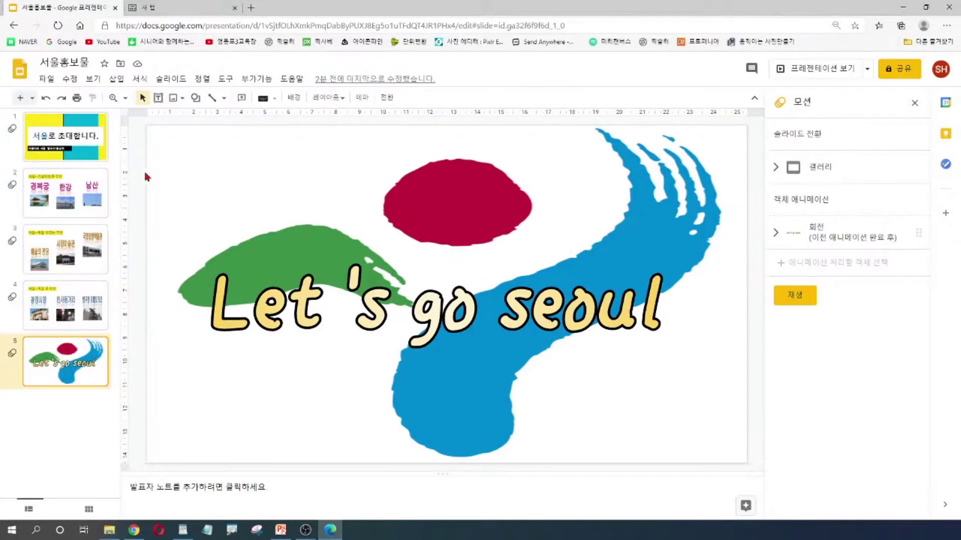
click(118, 80)
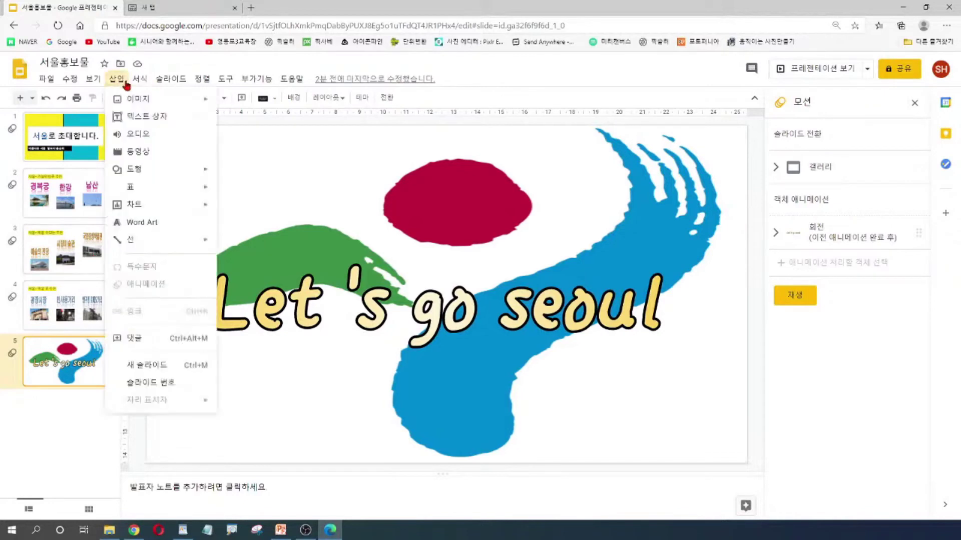
click(427, 285)
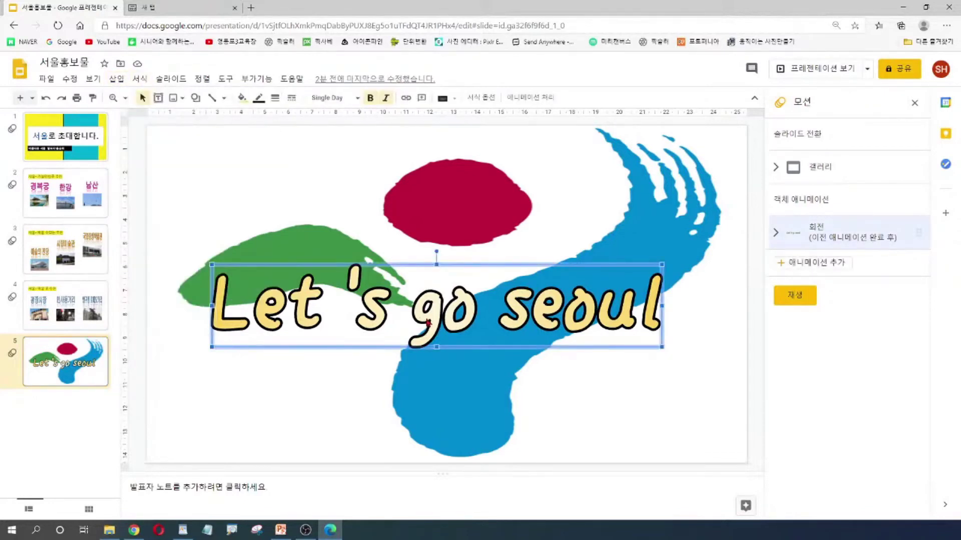
click(242, 413)
click(89, 383)
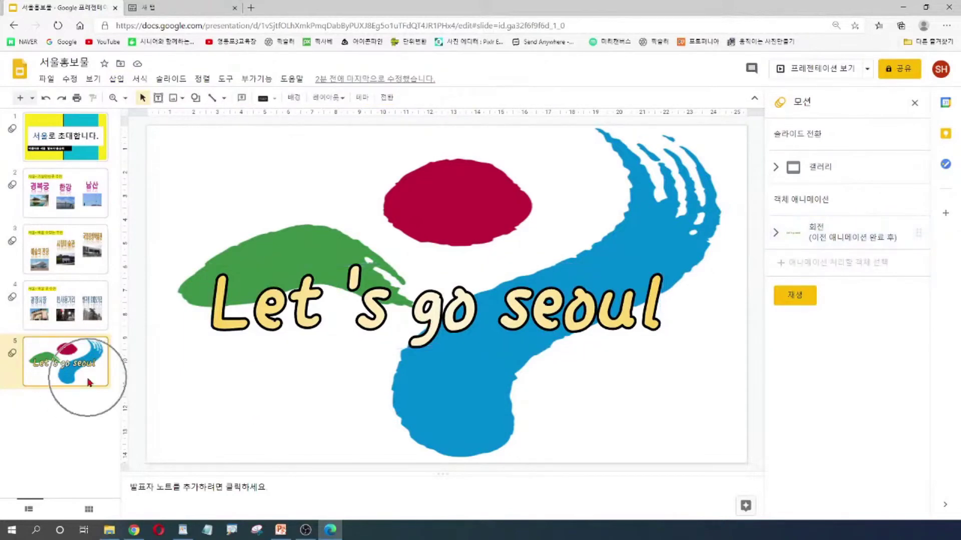
click(89, 383)
key(ctrl)
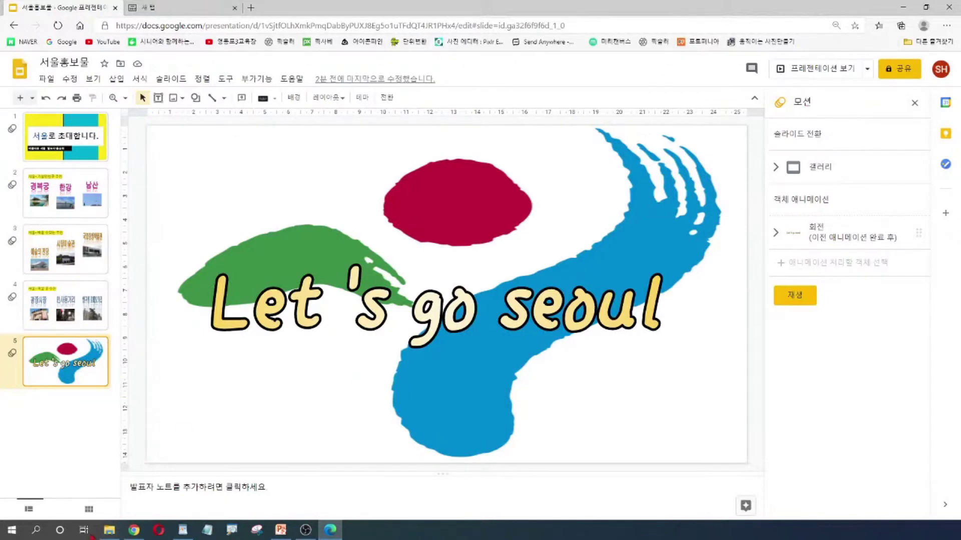
- Switch to WordPad with the lesson outline 월수1_한글문서.rtf and place its window over one side of the presentation
click(183, 531)
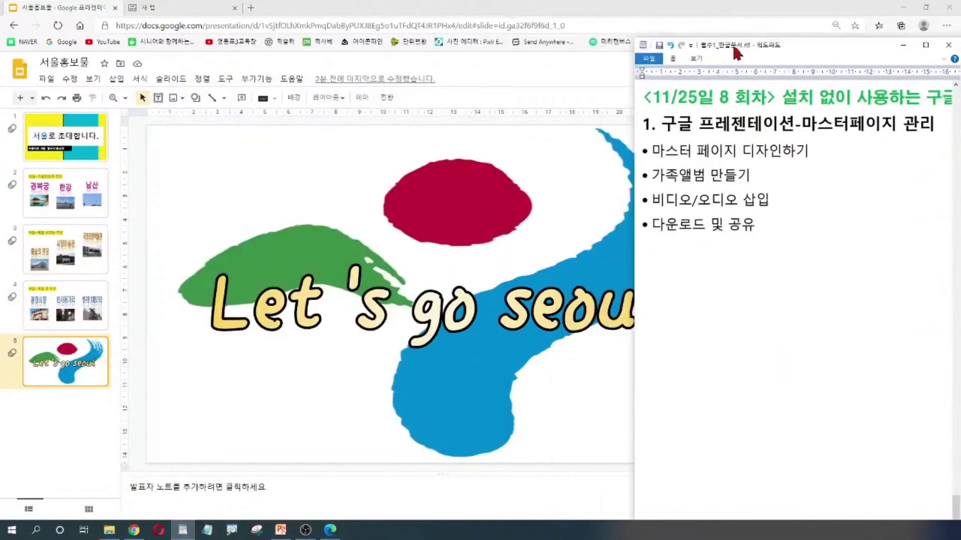
drag(740, 33, 745, 15)
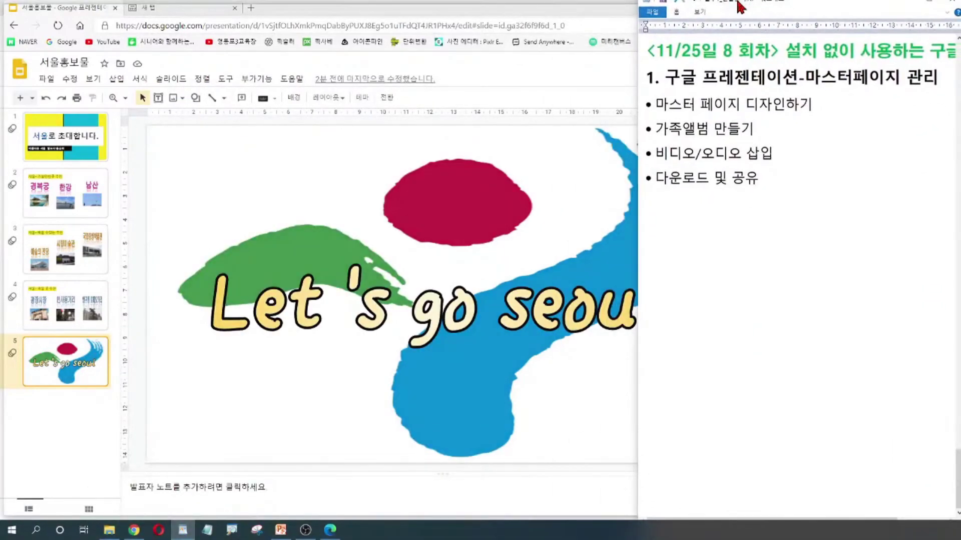
double_click(746, 10)
click(925, 6)
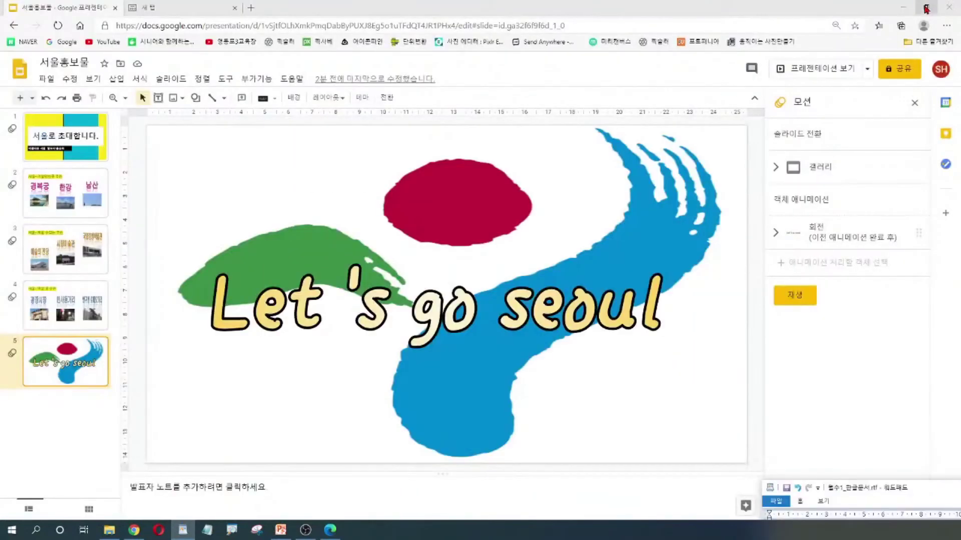
click(188, 534)
click(188, 535)
drag(936, 490, 818, 18)
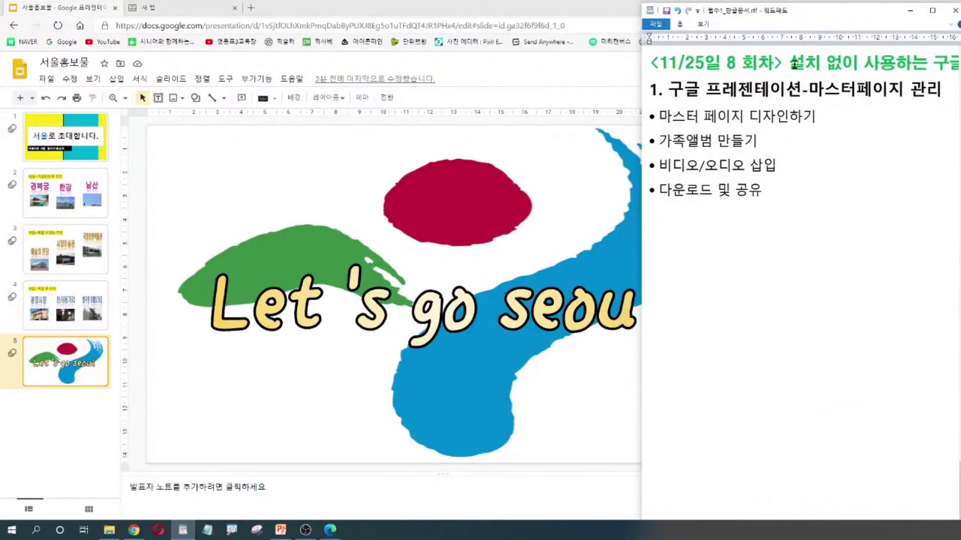
- Delete the outline items 가족앨범 만들기, 비디오/오디오 삽입 and 다운로드 및 공유, and remove the surplus empty bullets
drag(778, 149, 641, 148)
key(Delete)
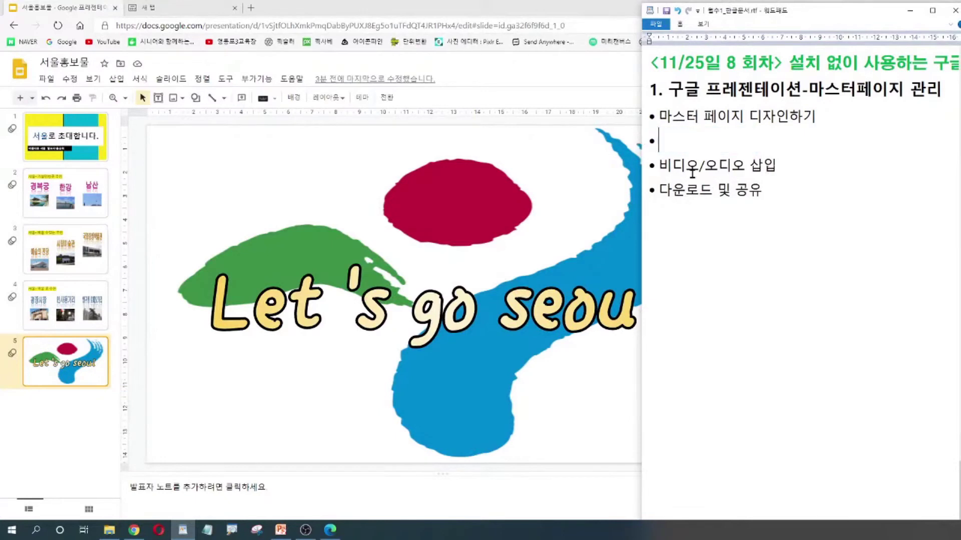
drag(789, 169, 673, 171)
key(Delete)
drag(773, 194, 676, 192)
key(Delete)
click(688, 136)
key(BackSpace)
click(672, 166)
key(BackSpace)
click(657, 139)
key(BackSpace)
- Add the bullet "개체 애니메이션 효과 주기" above the 마스터 페이지 디자인하기 bullet
click(660, 116)
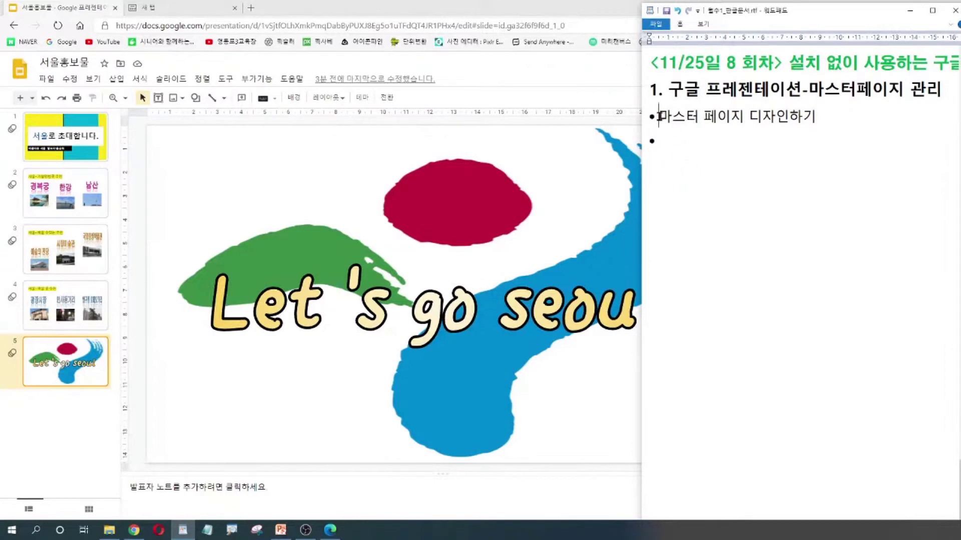
key(Return)
text(roc)
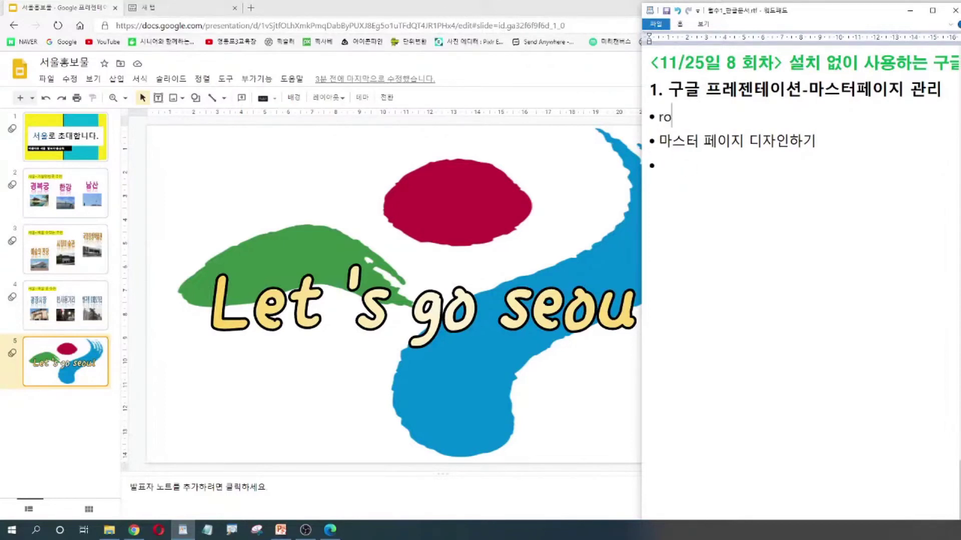
key(BackSpace)
key(BackSpace)
key(BackSpace)
text(개체 애니메이션 호)
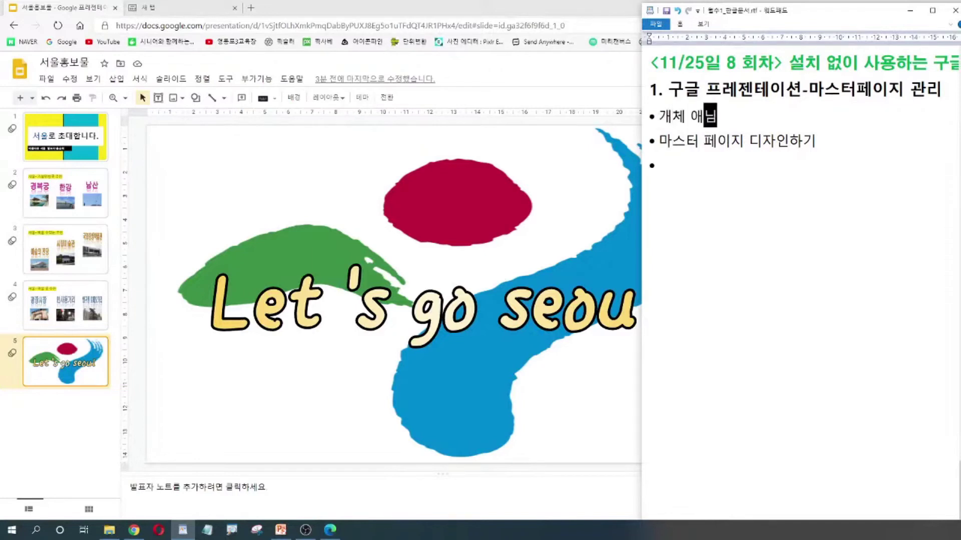
text(과 주기)
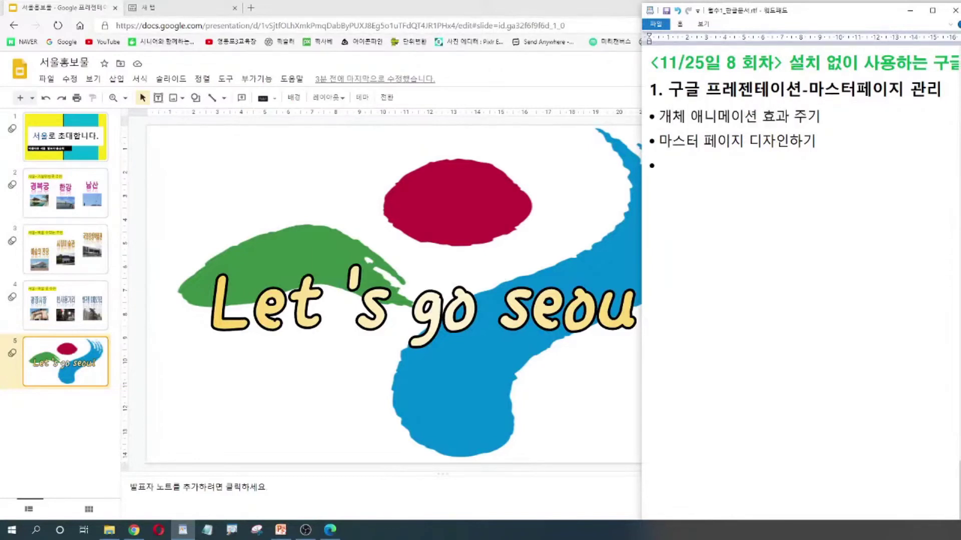
- Add the sub-note "* 개체선텍 후 마우스오른쪽 클릭 애니메이션 효과" under the object animation bullet, followed by a new empty bullet
key(Return)
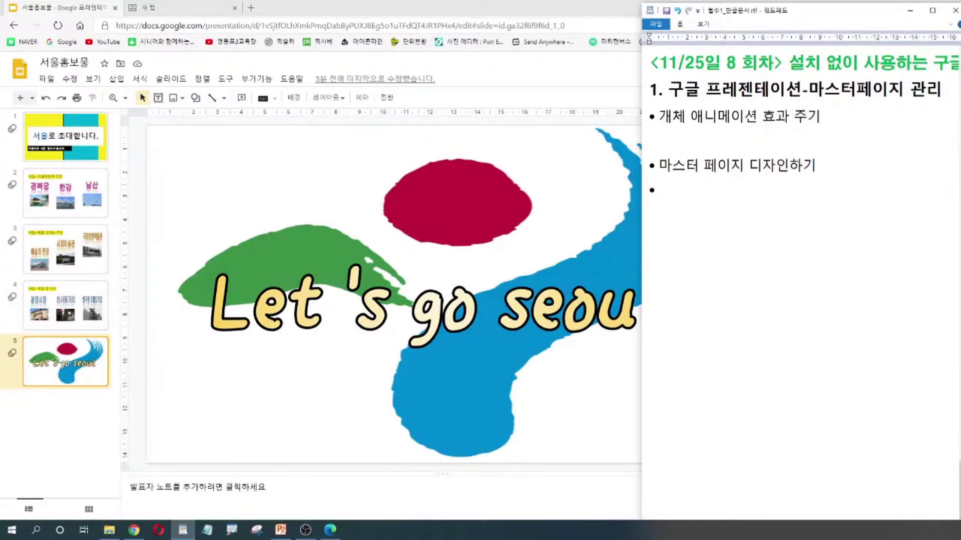
text(* 개)
text(체선테)
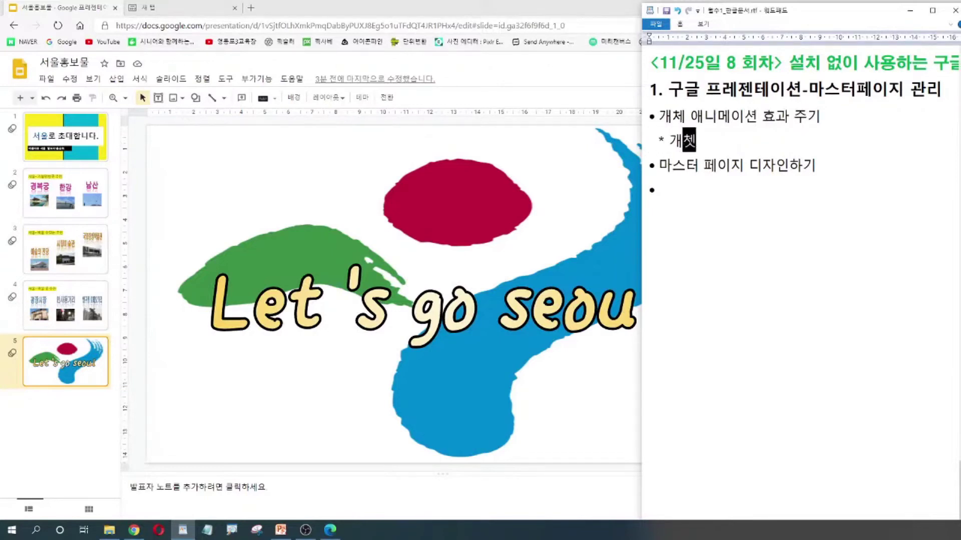
text(ㄱ 후 망)
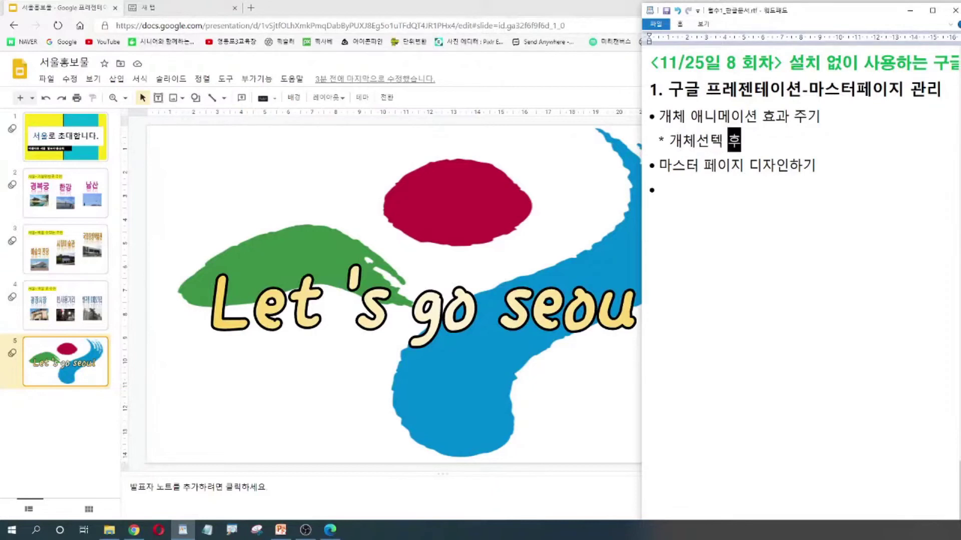
text(우스오른)
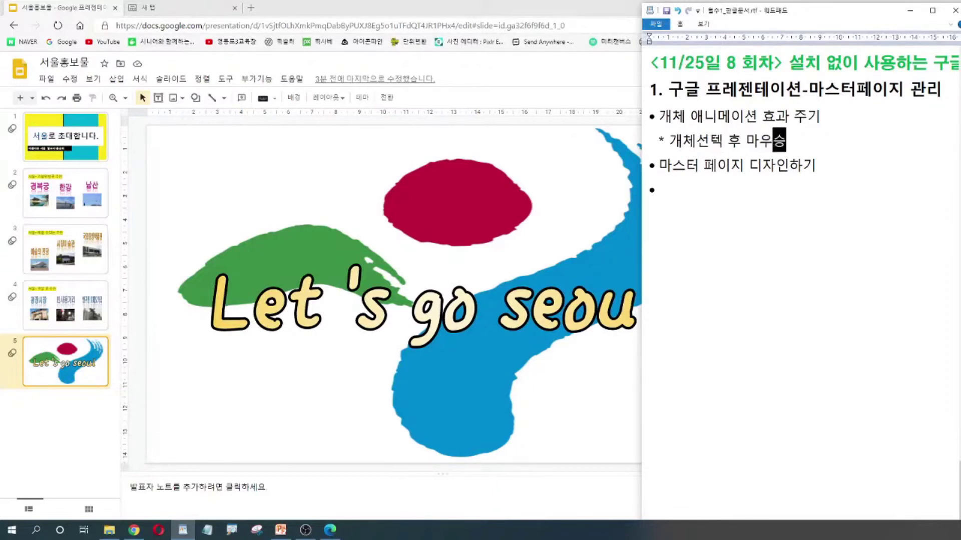
text(쪽)
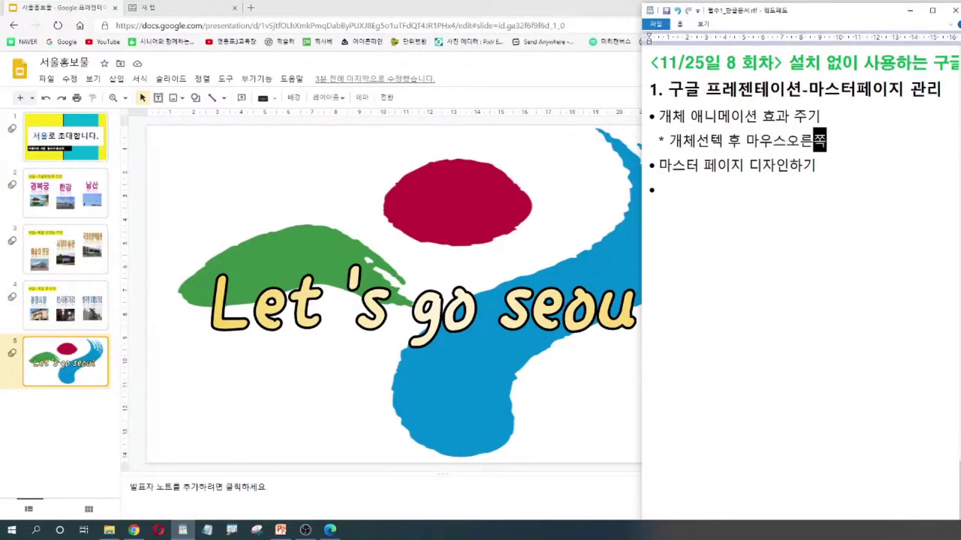
text( 클릭 애니메)
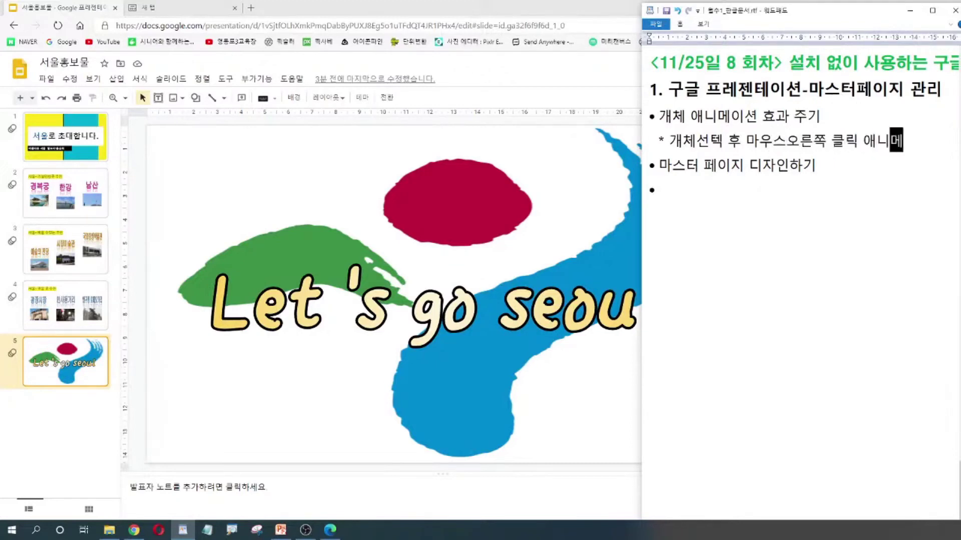
text(이션 효고)
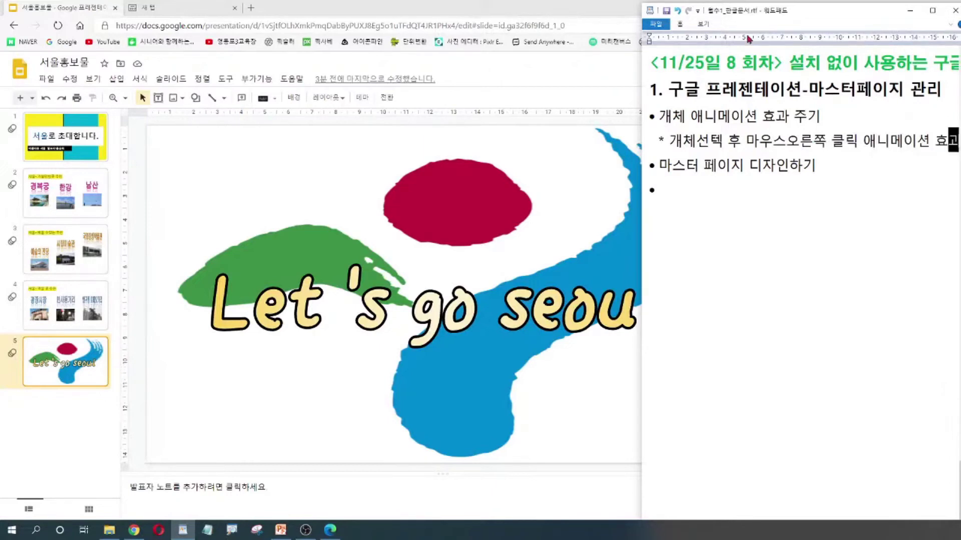
click(816, 165)
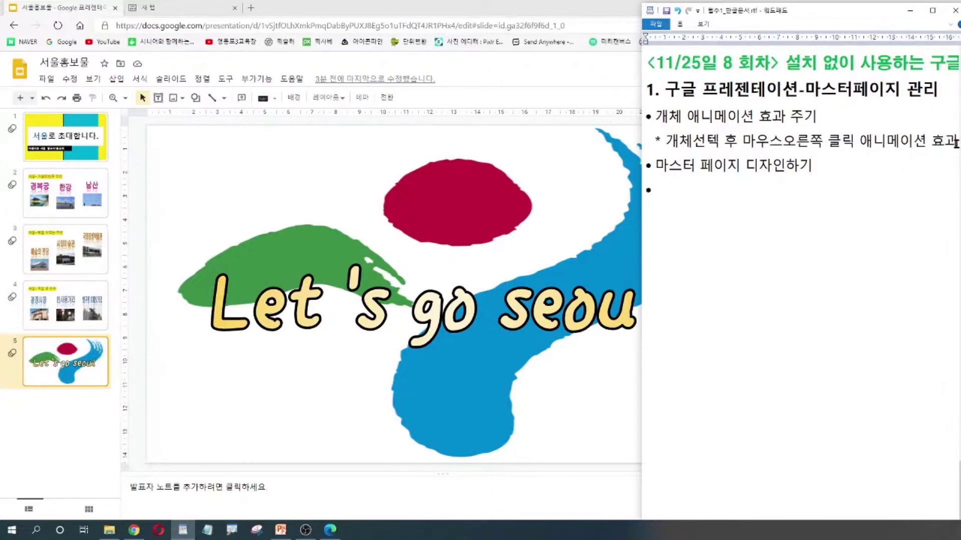
click(948, 139)
key(Return)
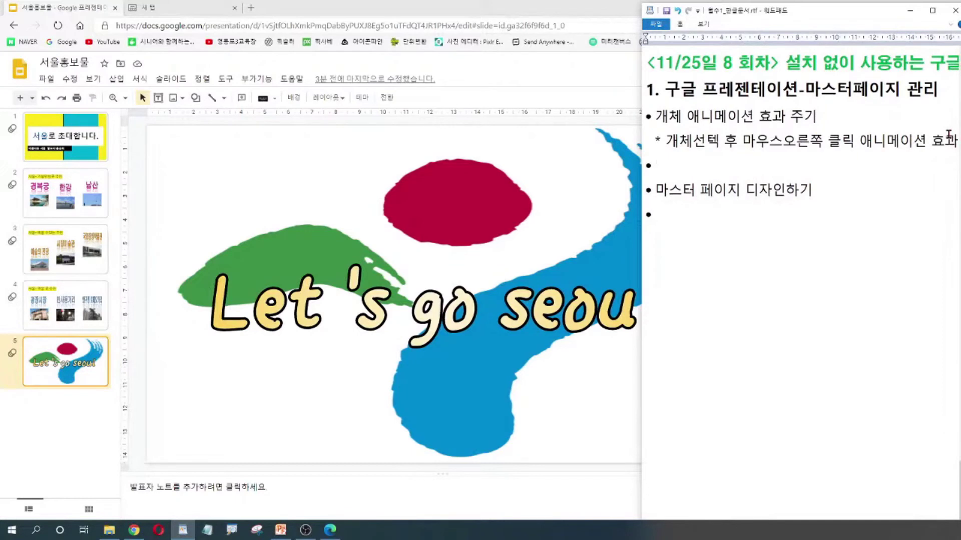
- Insert the bullet "테마적용하기" as the first item of the outline list
click(658, 115)
key(Return)
click(670, 115)
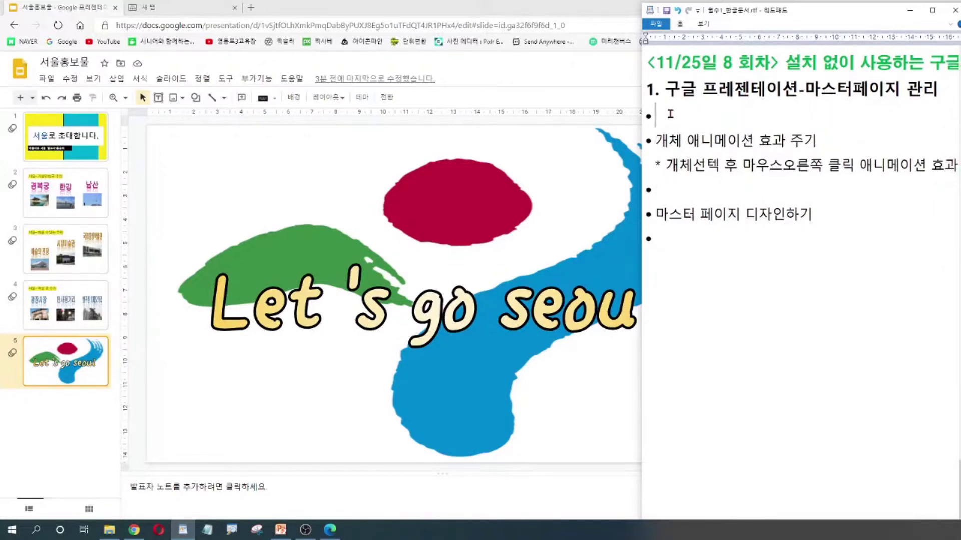
text(테)
text(마)
text(적용히ㅏ)
key(BackSpace)
key(BackSpace)
text(하기)
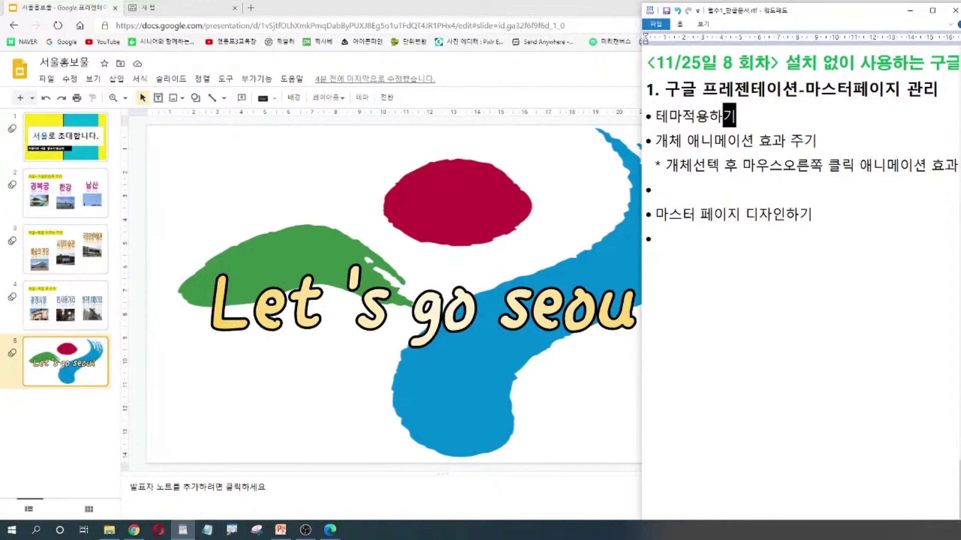
drag(739, 116, 657, 116)
click(839, 159)
- Fill the empty bullet above 마스터 페이지 디자인하기 with "슬라이드 배경 바꾸기"
click(670, 189)
text(슬라이드 배겨)
text(ㅇ )
text(바꾸기)
click(812, 195)
- Add the sub-note "* 슬라이드 선택 - 슬라이드 메뉴 - 배경변경" under the slide background bullet
key(Return)
key(Return)
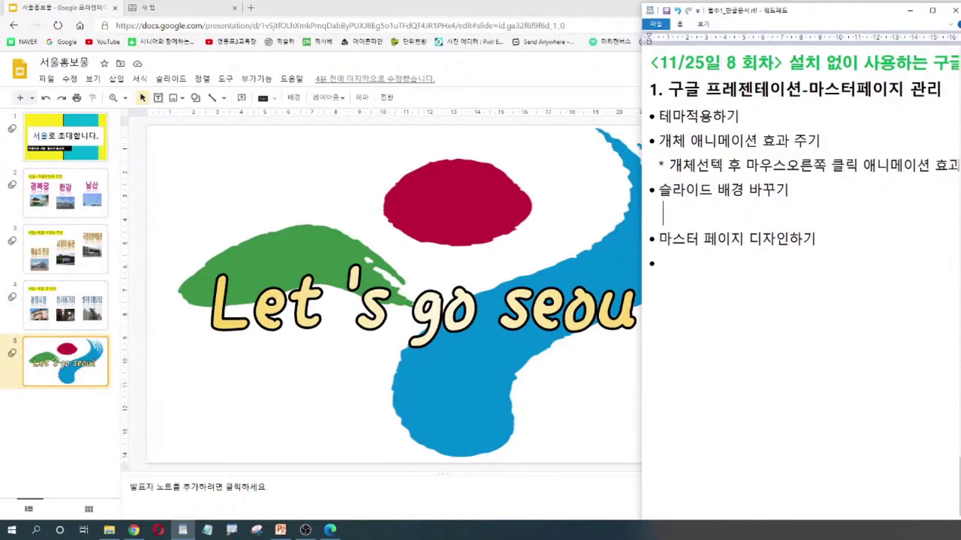
key(BackSpace)
text(* 슬라이드 선택)
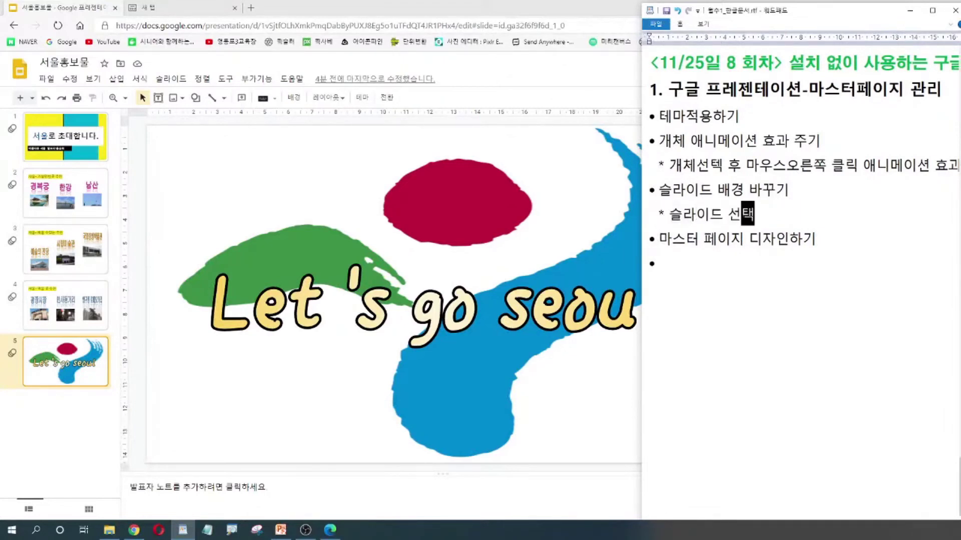
text( - 스라)
text(이드)
key(BackSpace)
key(BackSpace)
key(BackSpace)
key(BackSpace)
text(스ㄹ라이드 메뉴ㅜ)
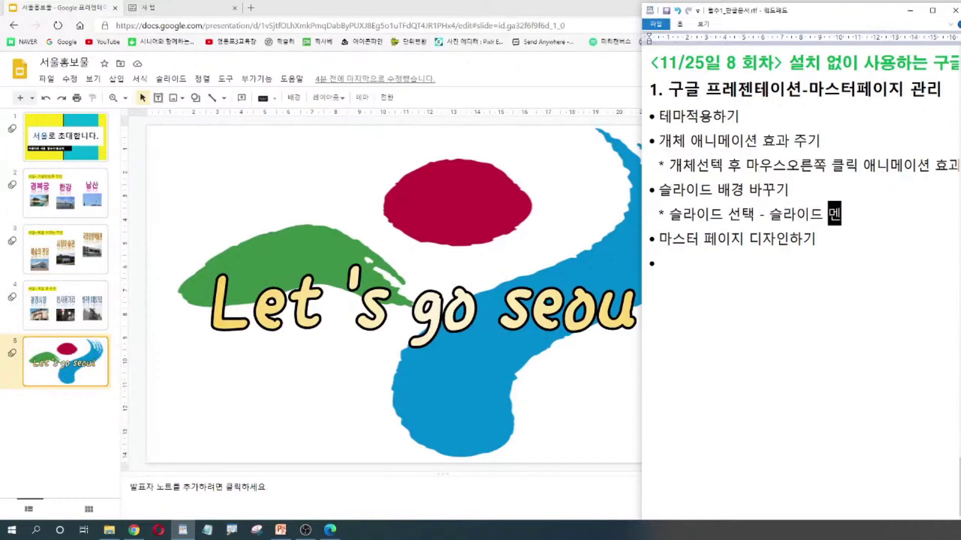
key(BackSpace)
text(-)
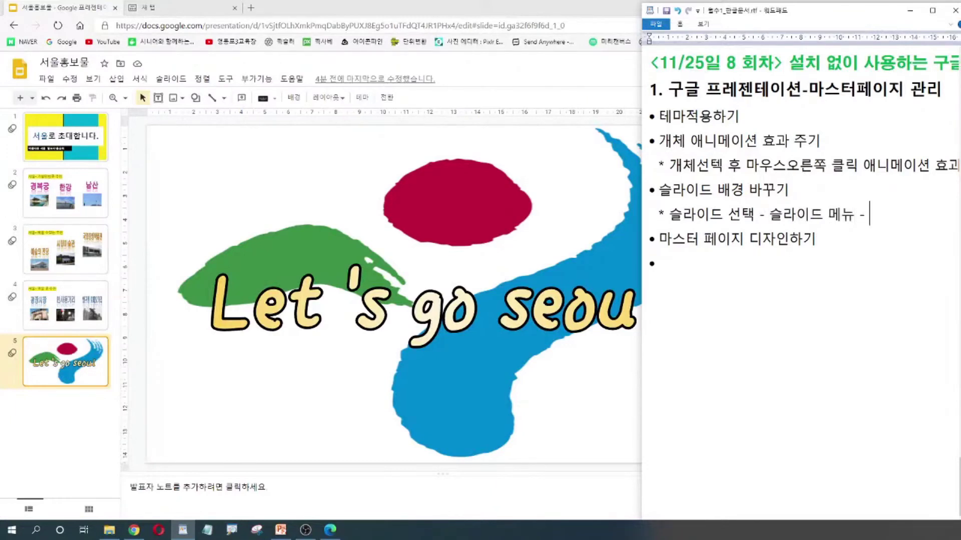
text( 배겨ㅇ변경)
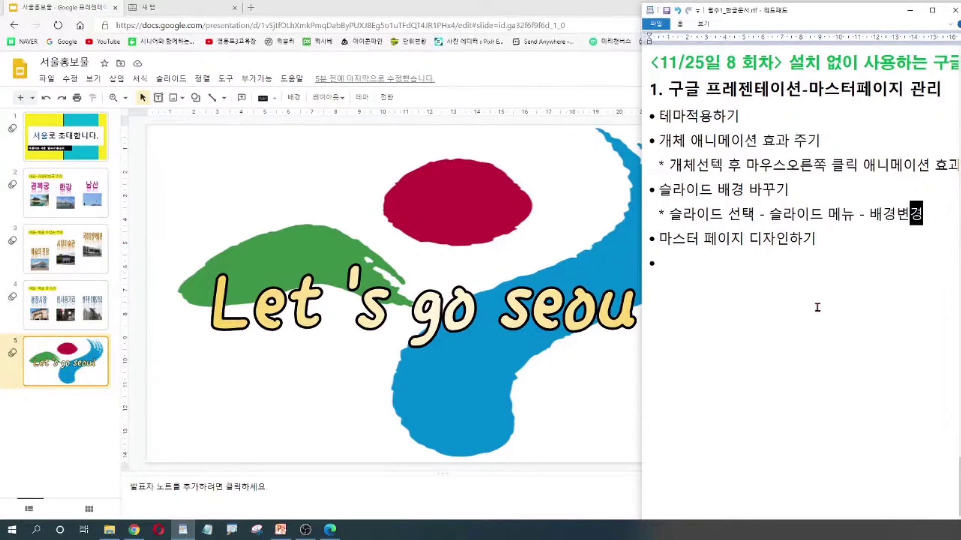
drag(834, 242, 659, 253)
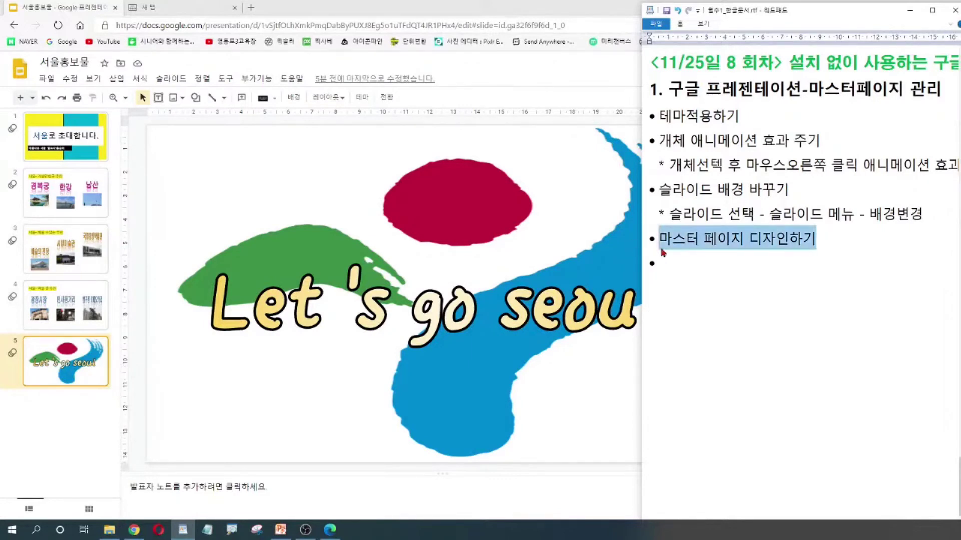
click(810, 232)
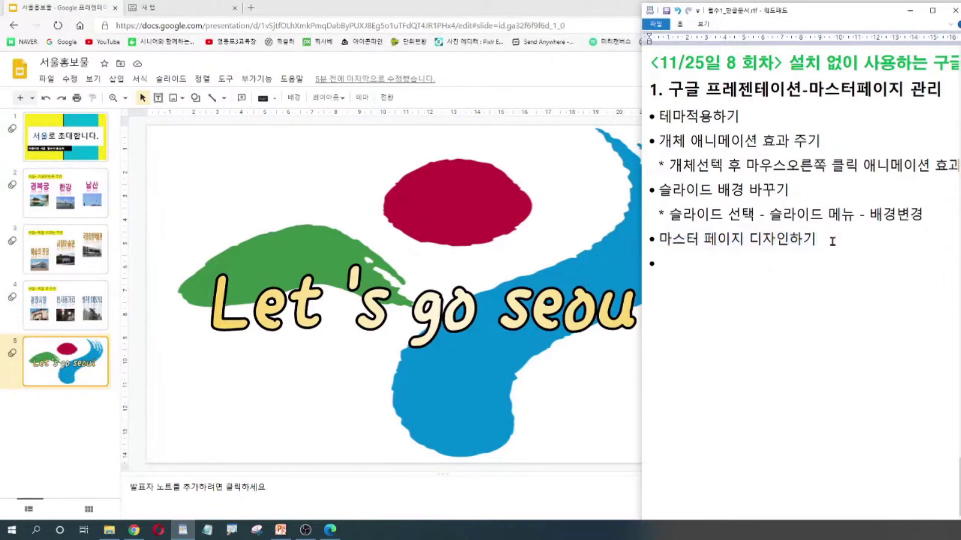
- Start a new line under the 마스터 페이지 디자인하기 bullet with the special symbol ※ in place of a bullet
key(Return)
text(ㅁ)
drag(663, 263, 654, 263)
key(Hangul_Hanja)
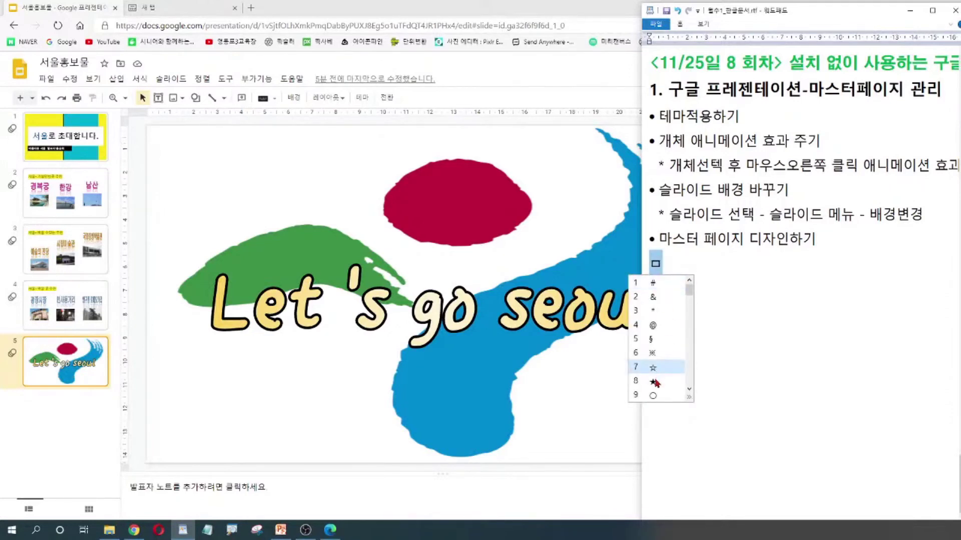
click(659, 354)
key(Return)
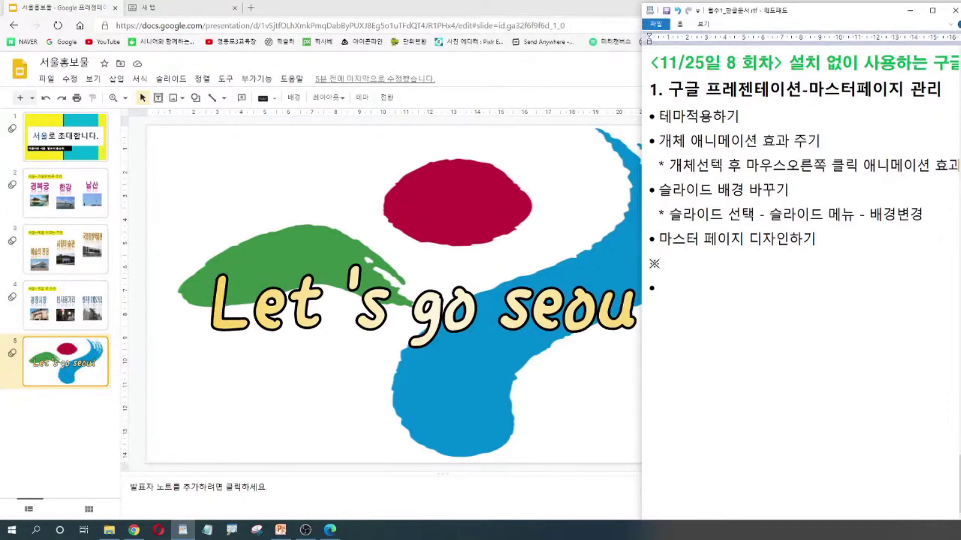
- Write the note "테마또는 슬라이드의 기본이 되는 틀" after the ※ symbol
text(테마)
text(또는 슬)
text(라이드)
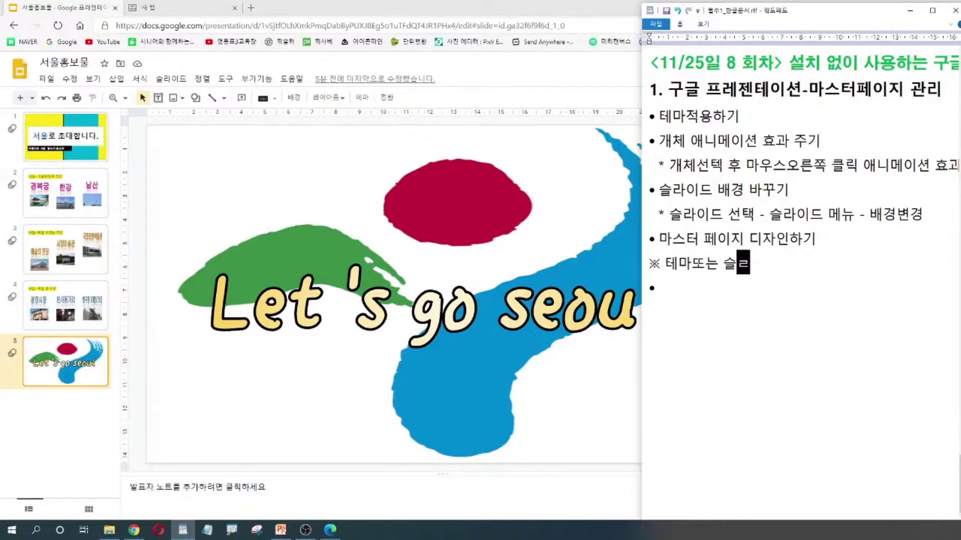
text(의 )
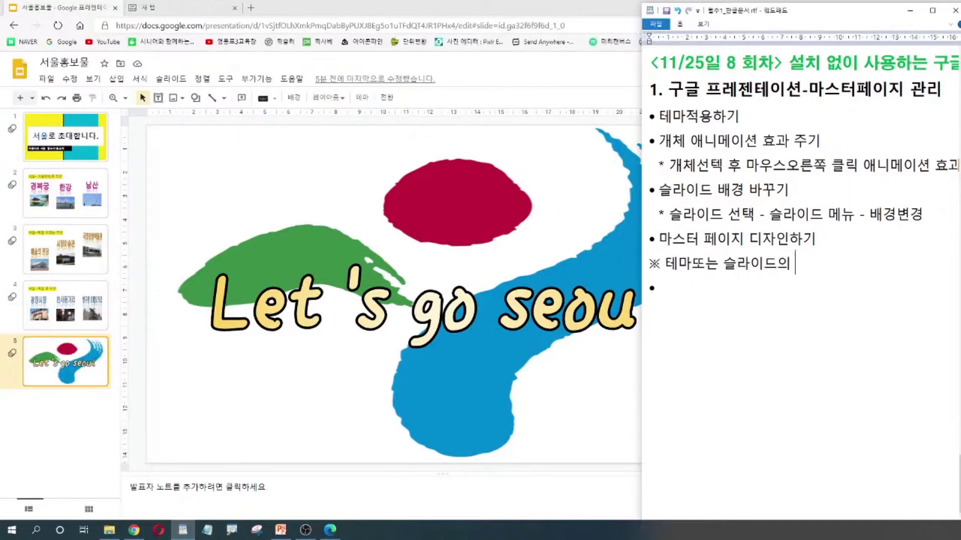
text(기본이 되느는 틀)
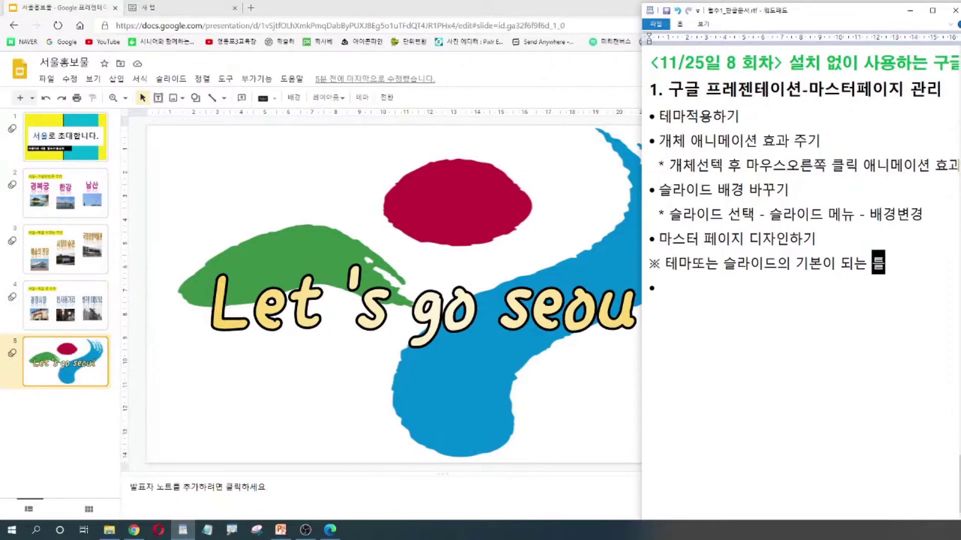
- Switch to the Google Slides presentation and view the title slide and the second slide, 서울~ 가볼만한곳 추천
click(77, 137)
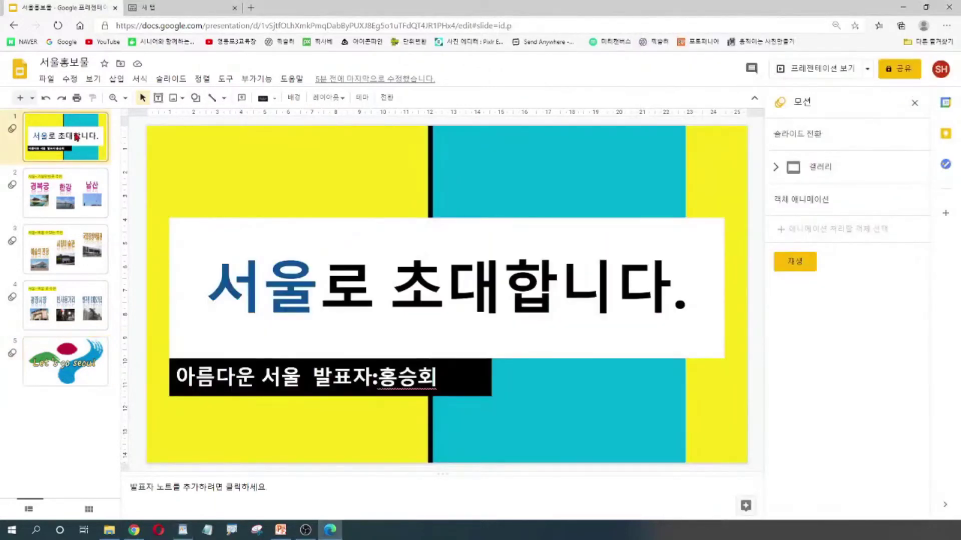
key(ctrl)
key(ctrl)
key(ctrl)
click(85, 204)
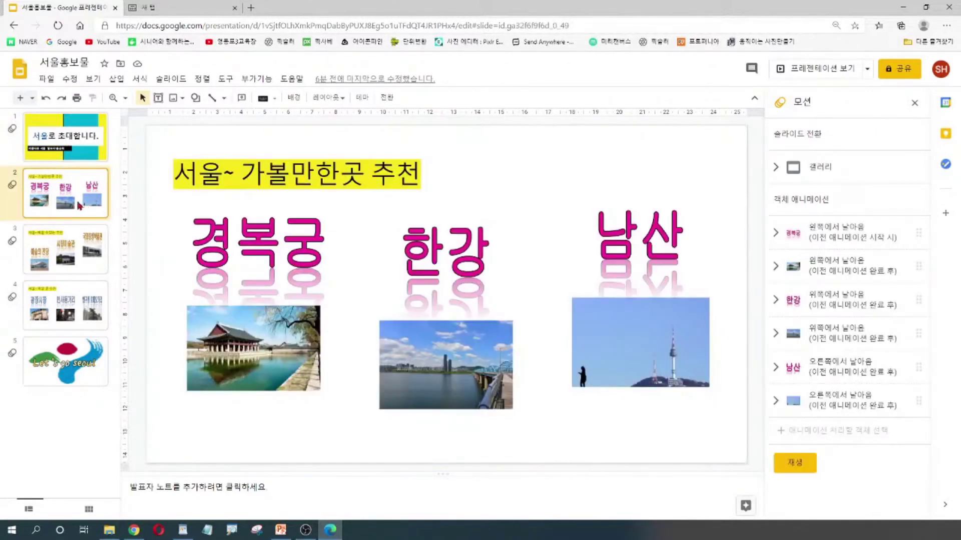